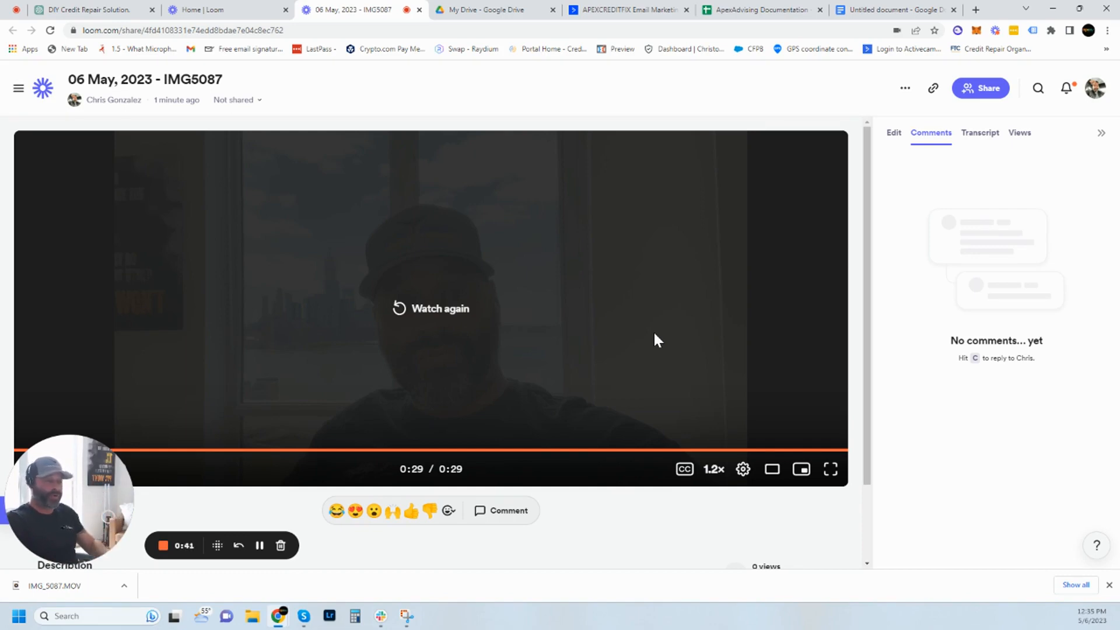
Review the SMS messages, timings and links of the "Pressed next" sequence in the ApexAdvising Documentation spreadsheet
left_click(751, 14)
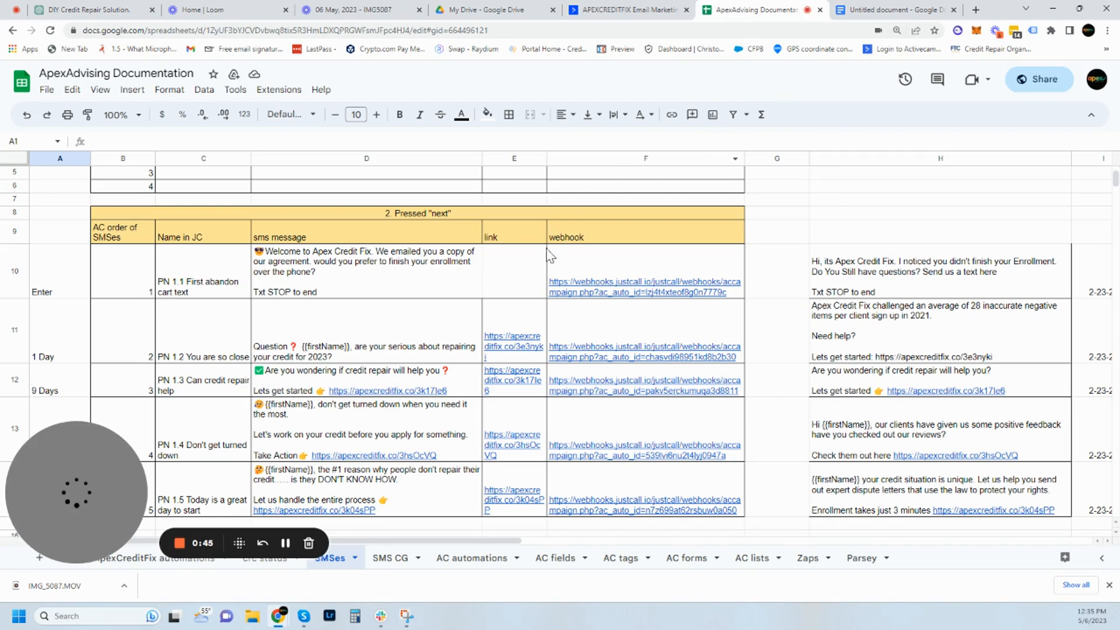
scroll(583, 210, "down", 1)
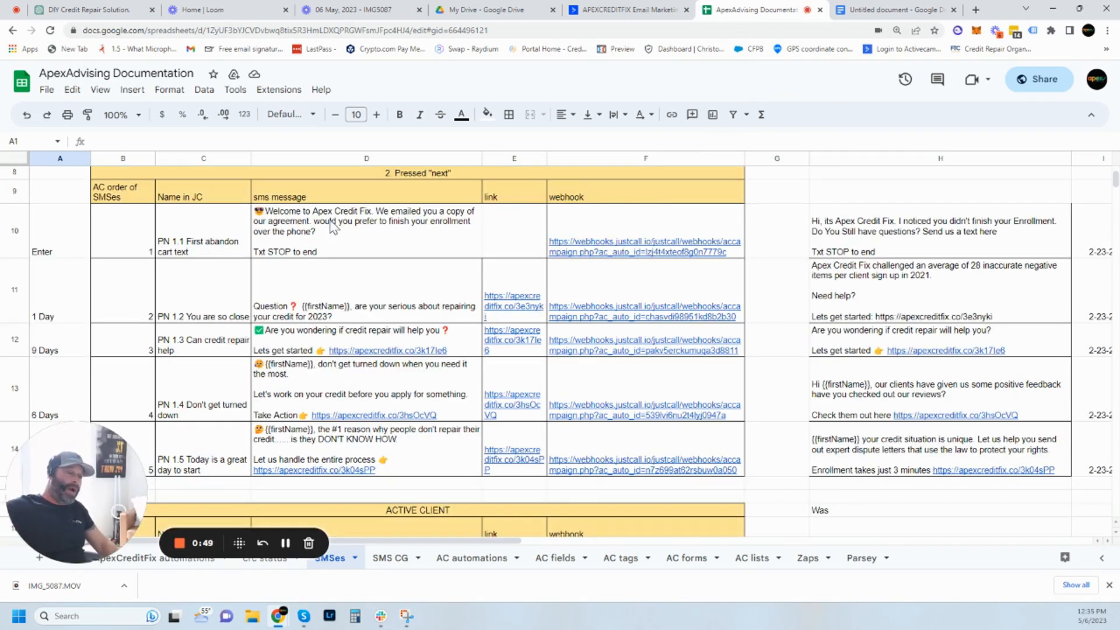
scroll(77, 308, "down", 1)
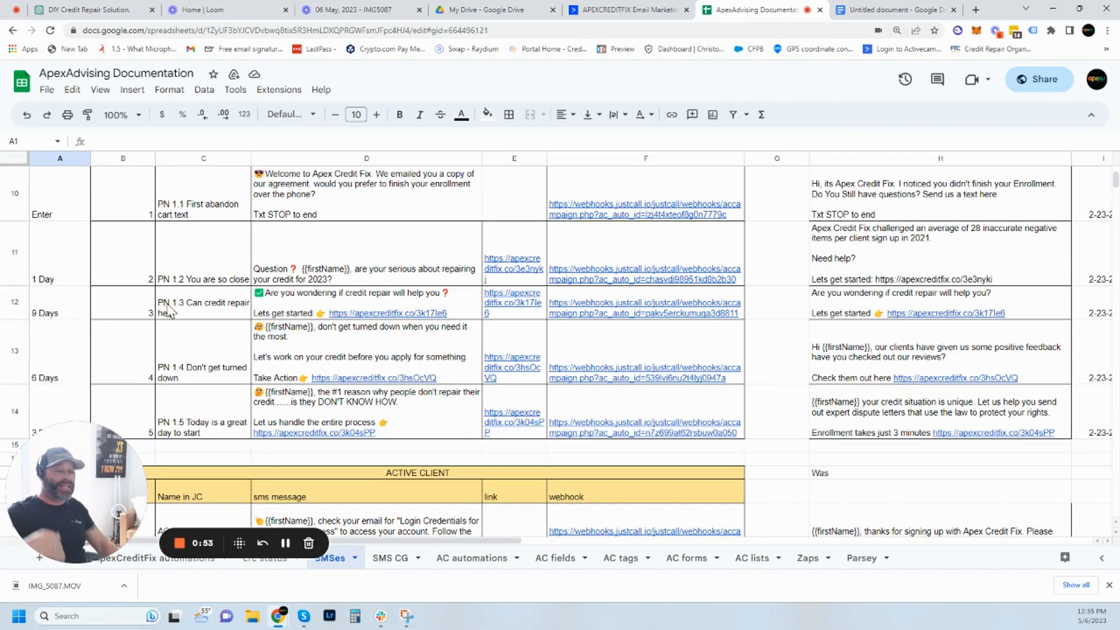
scroll(211, 313, "down", 1)
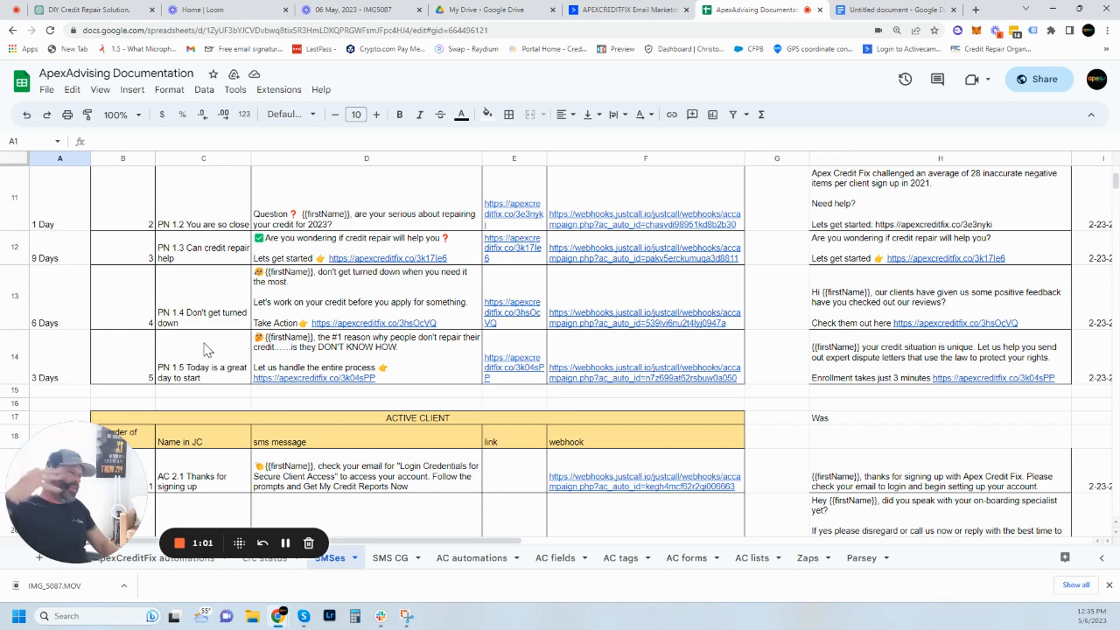
scroll(478, 313, "up", 2)
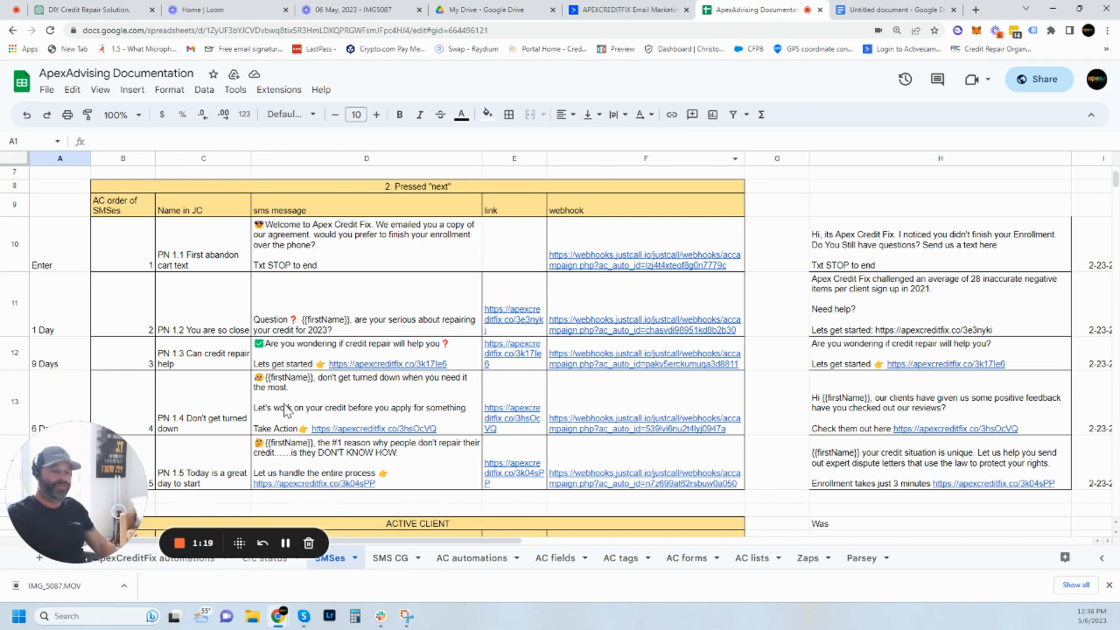
mouse_move(490, 334)
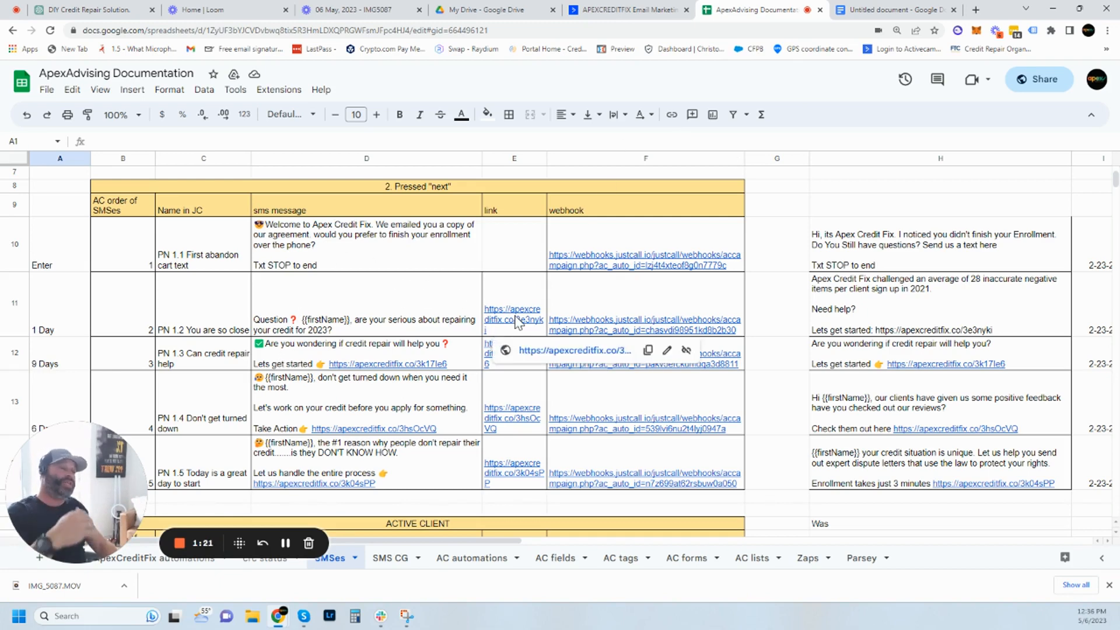
Switch to the ChatGPT conversation and submit the prompt "5 email follow up drip campaign selling my credit repair service apex credit fix"
left_click(87, 9)
scroll(538, 436, "up", 3)
scroll(542, 444, "down", 1)
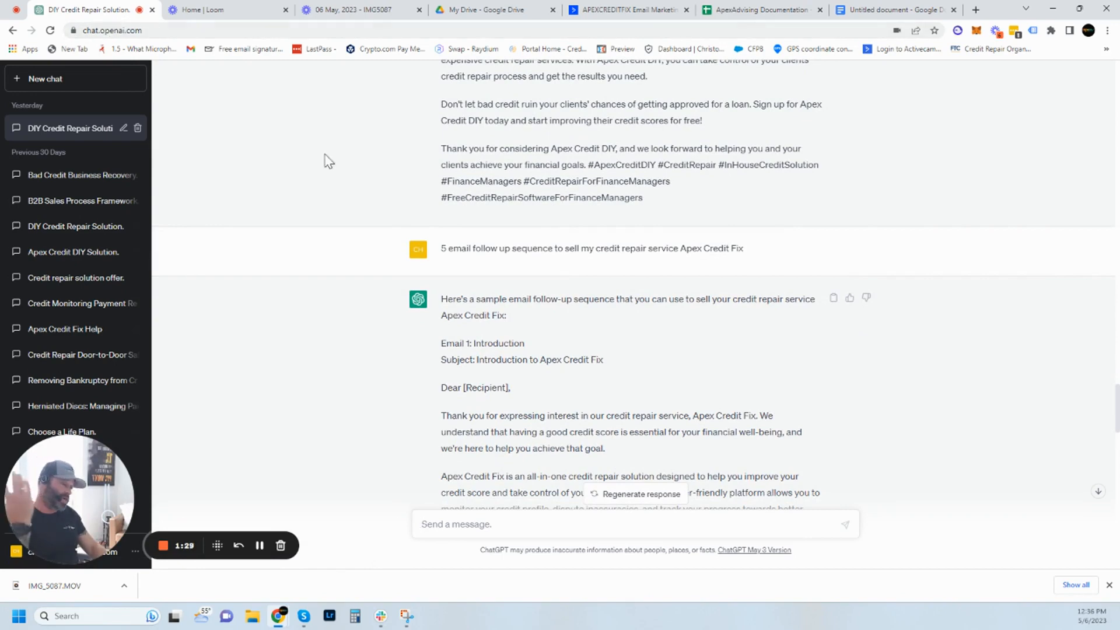
scroll(551, 475, "down", 6)
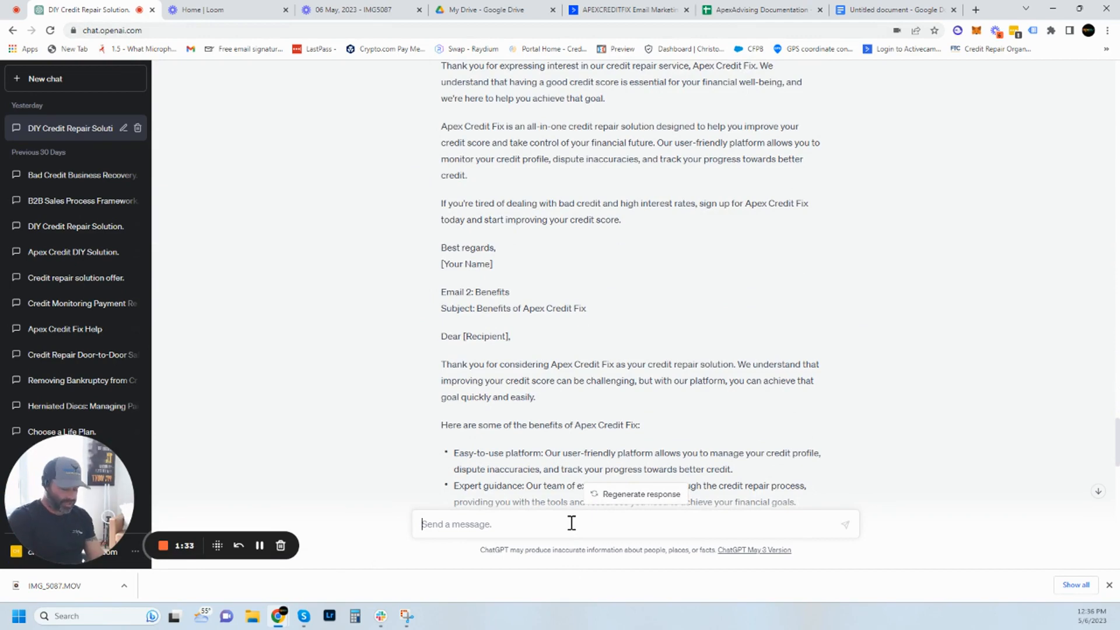
type("5")
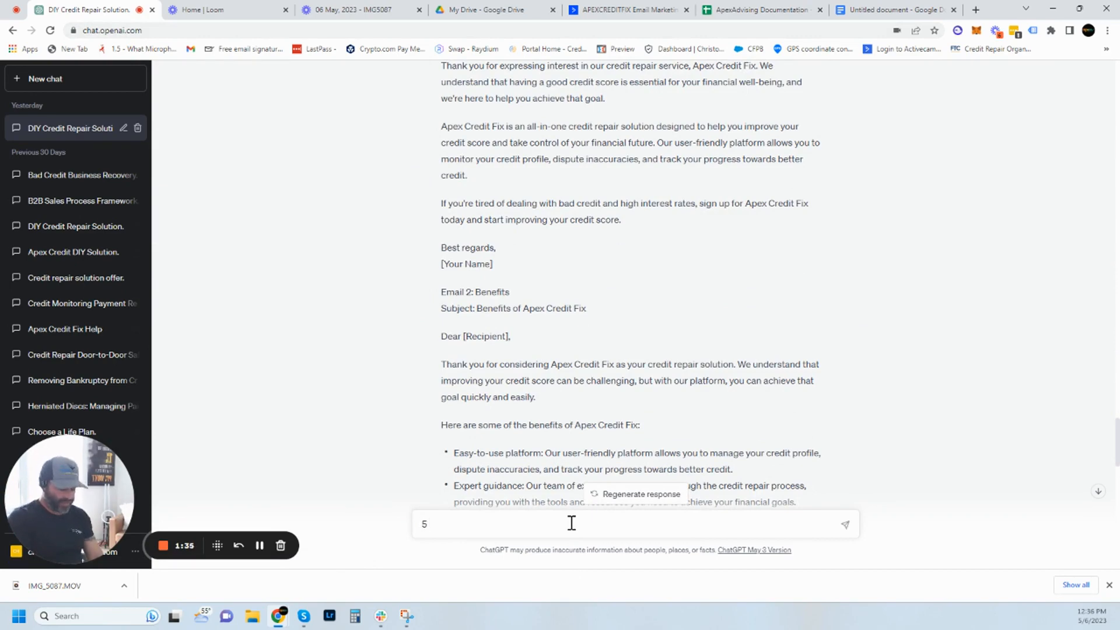
type(" email follow")
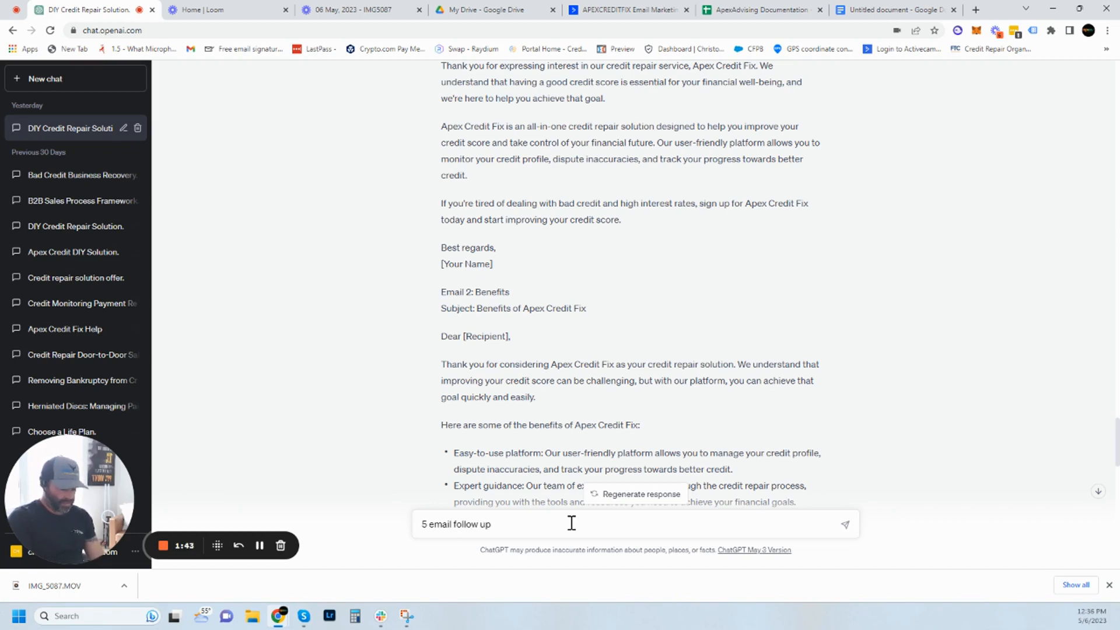
type("up drip campaign")
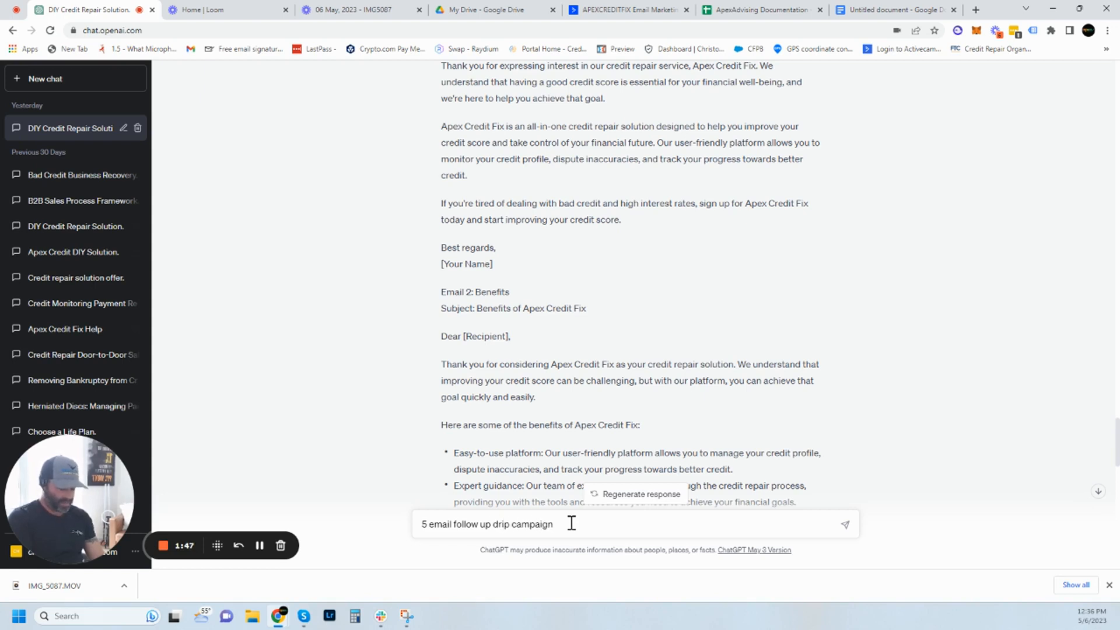
type(" selling my credit")
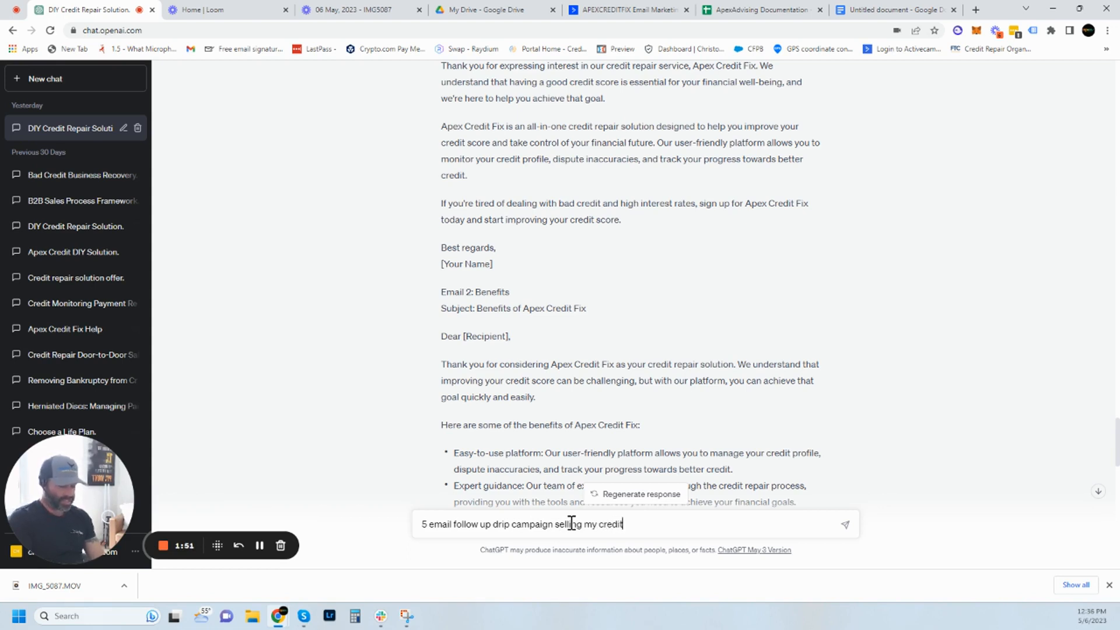
type(" repair")
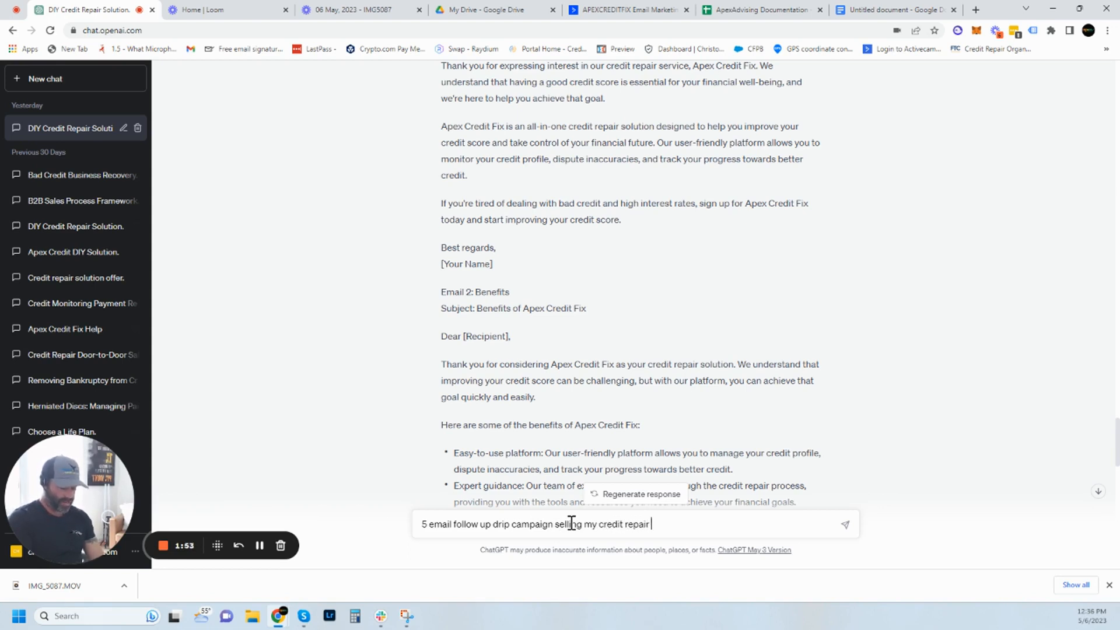
type(" service")
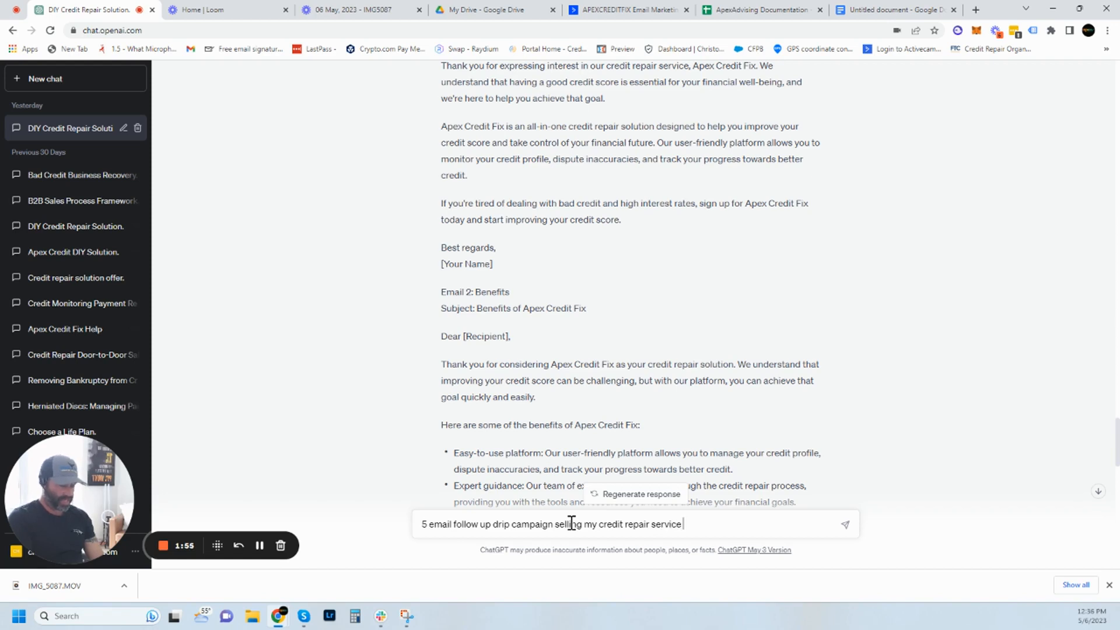
type(" apex credit fix")
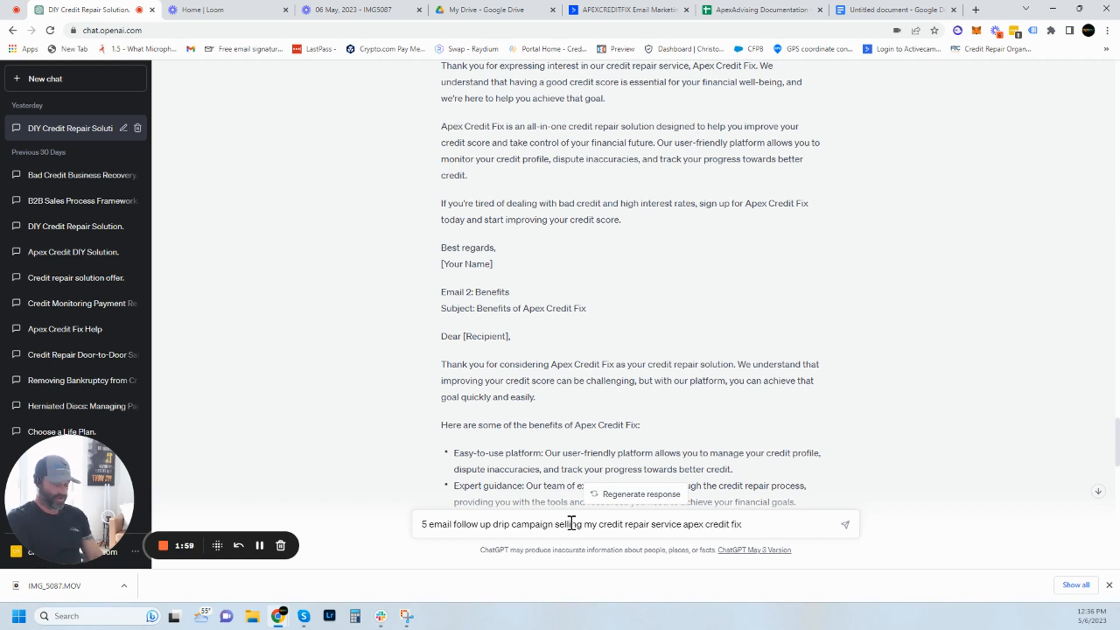
key("Return")
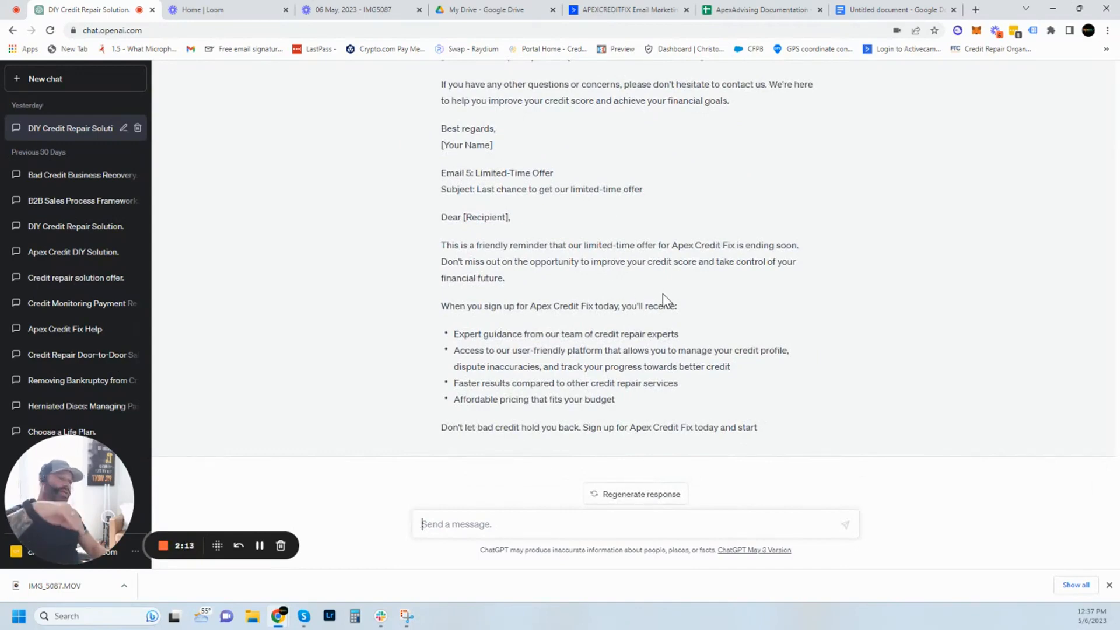
Read through the generated drip campaign from the introduction email to the limited-time offer email
scroll(677, 279, "up", 15)
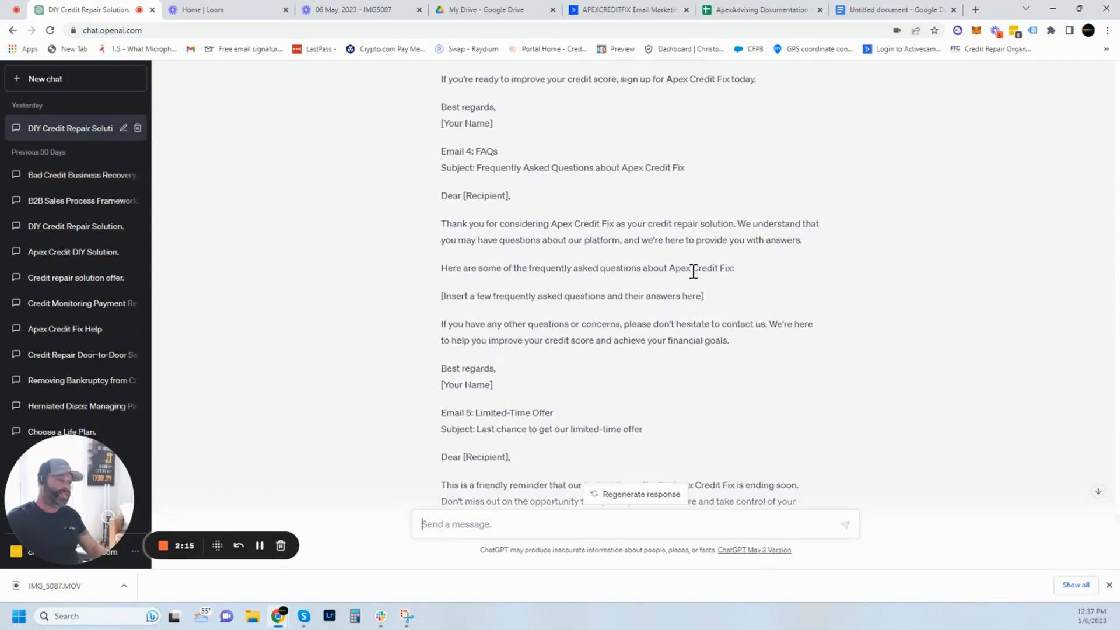
scroll(694, 276, "up", 5)
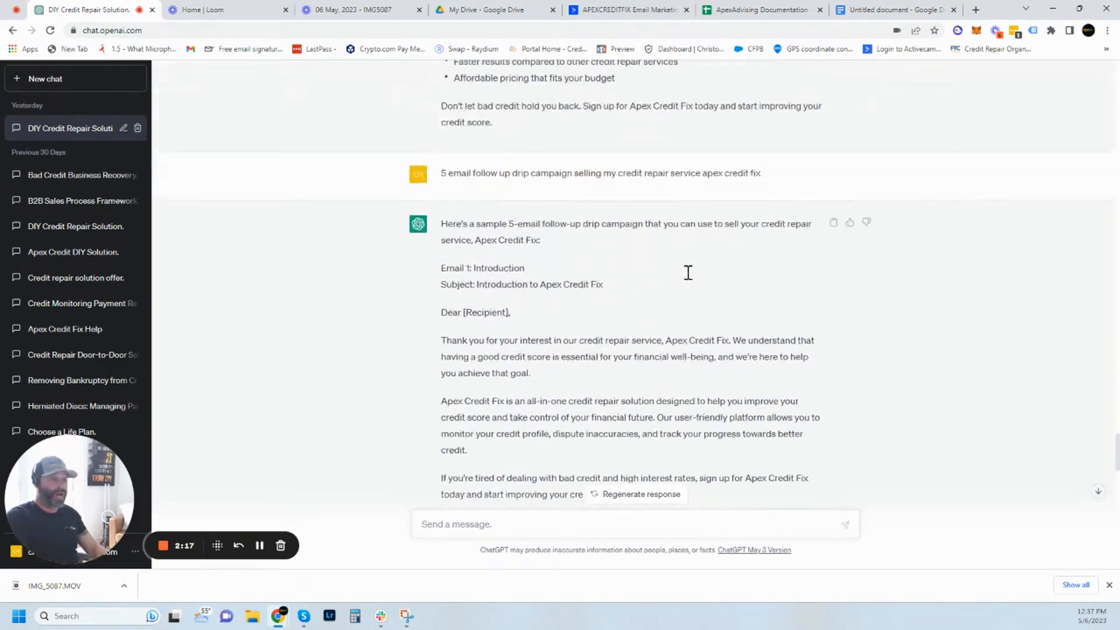
scroll(690, 278, "down", 1)
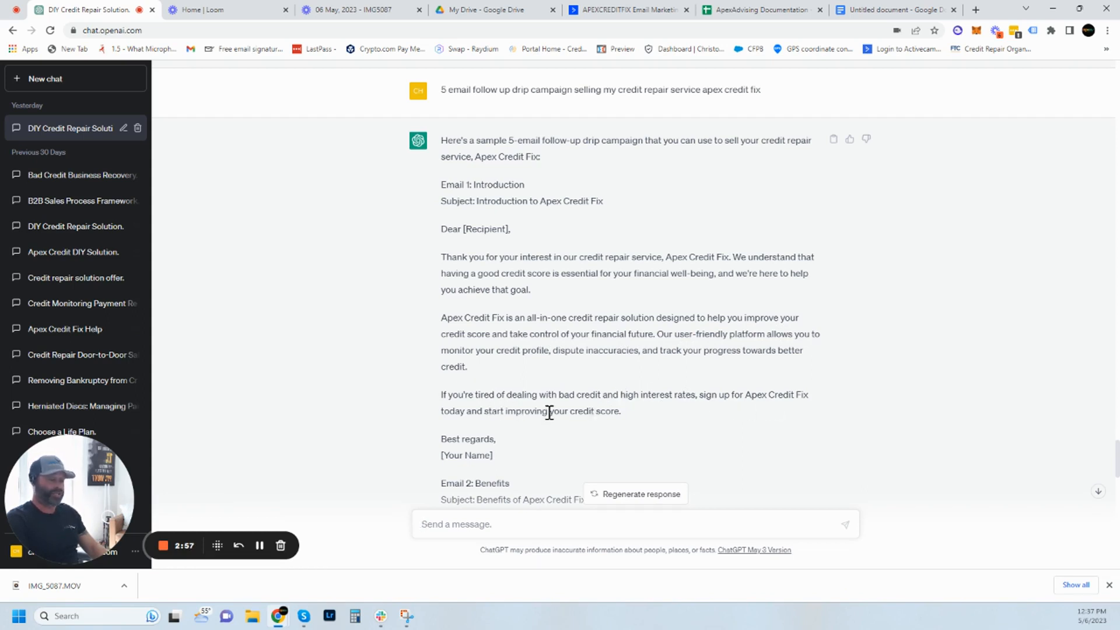
scroll(500, 389, "down", 1)
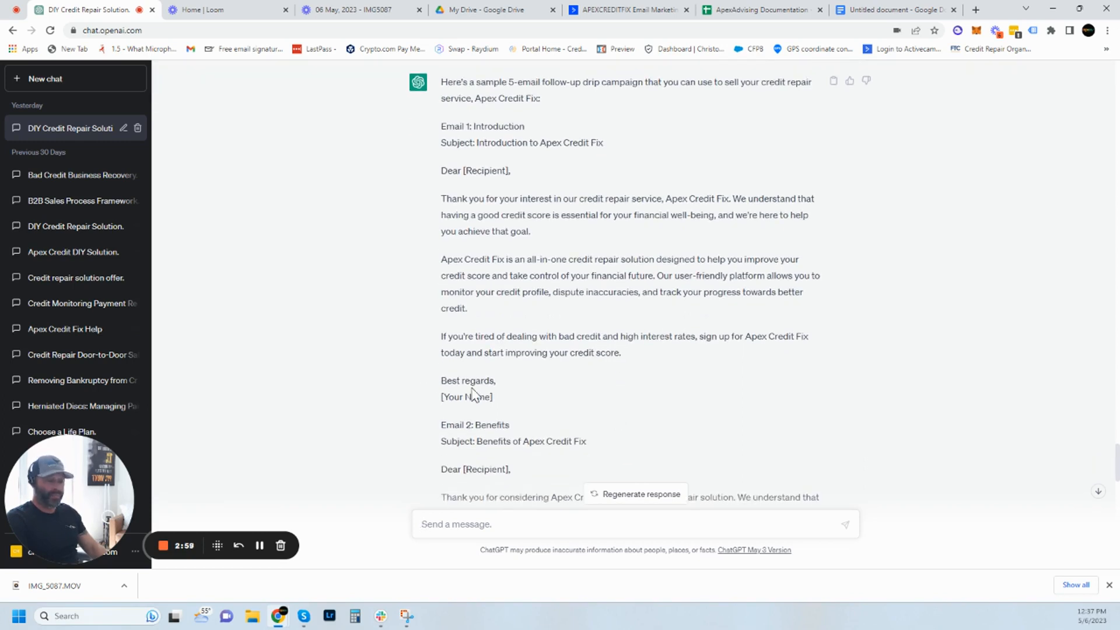
scroll(499, 387, "down", 1)
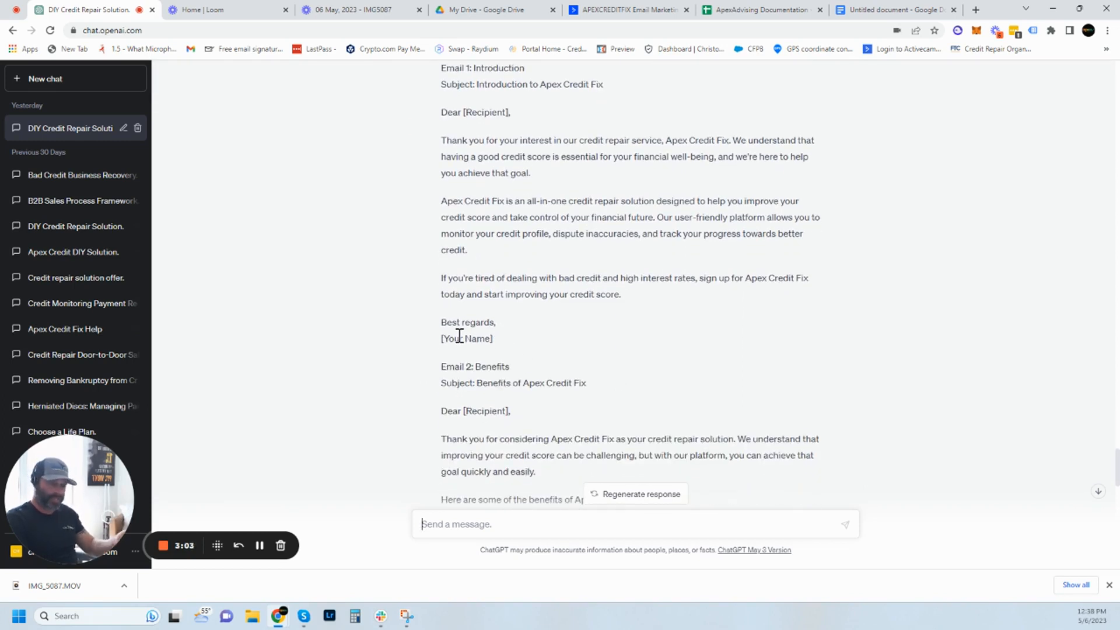
scroll(459, 336, "down", 3)
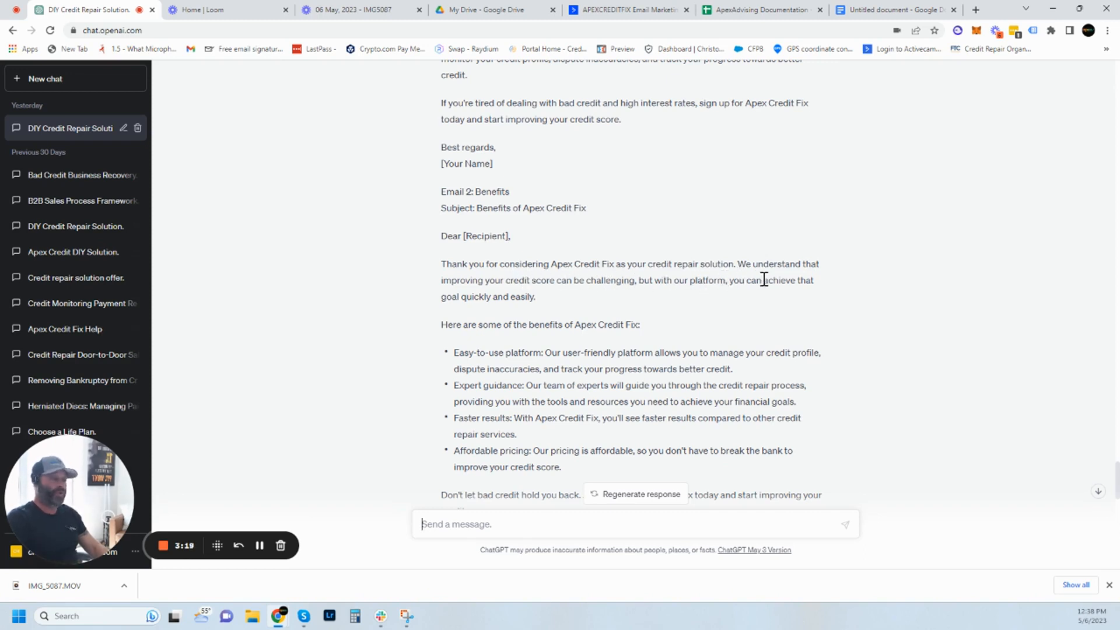
scroll(552, 295, "down", 1)
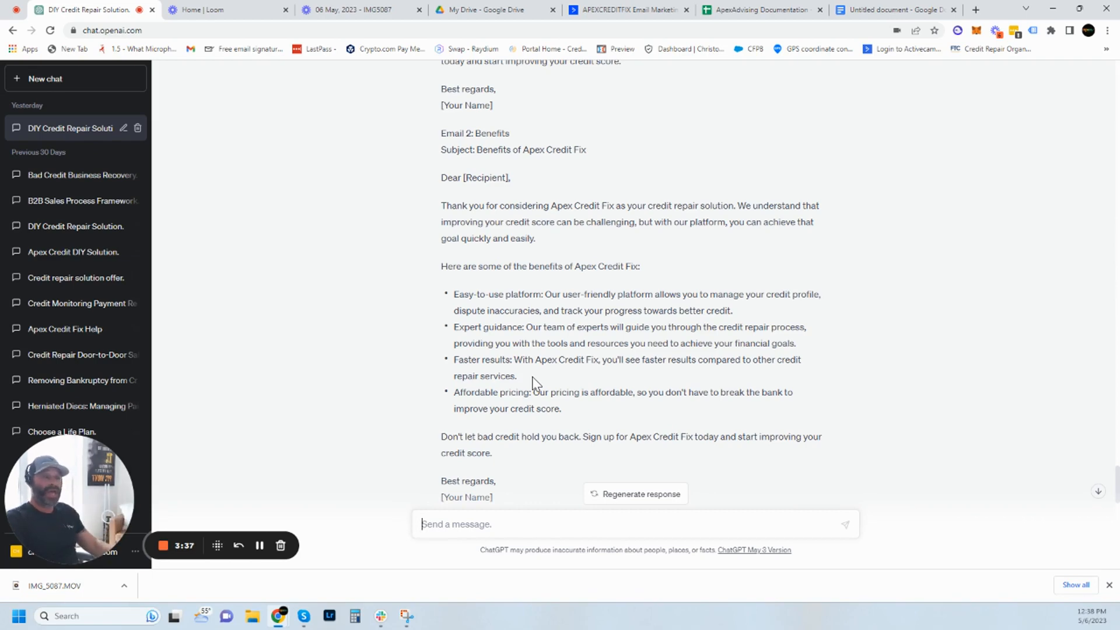
scroll(509, 165, "down", 5)
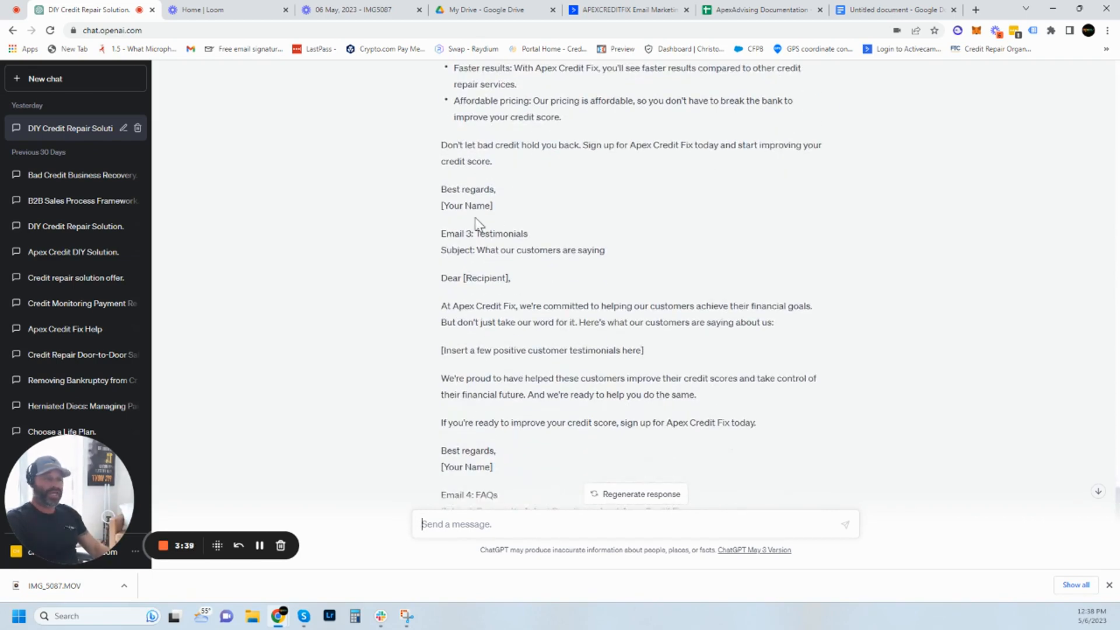
scroll(508, 230, "down", 4)
scroll(546, 286, "down", 5)
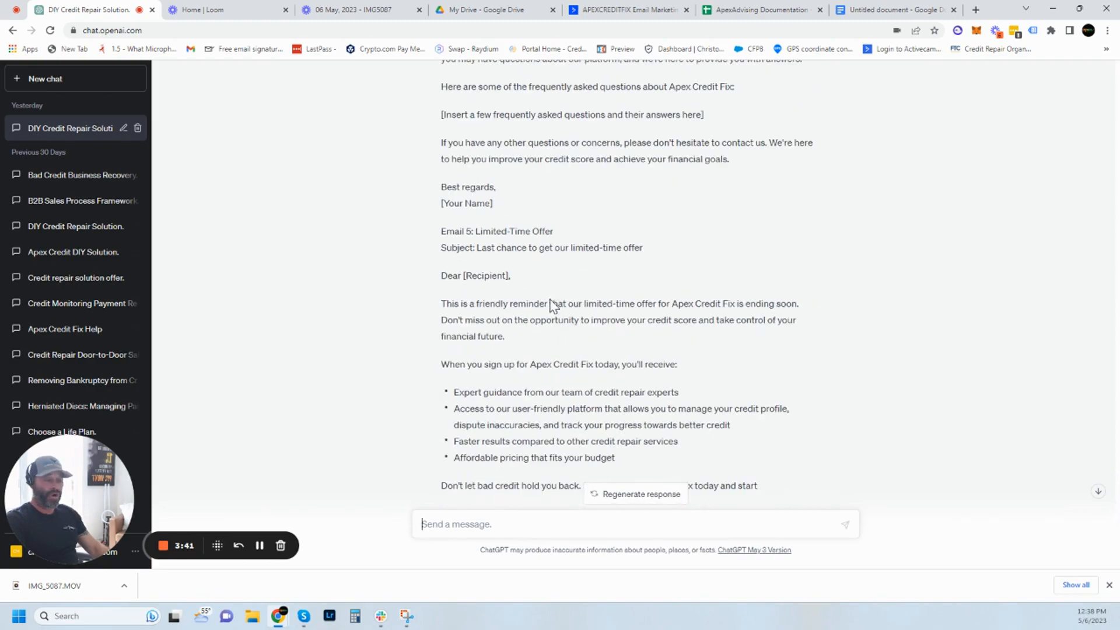
scroll(483, 344, "down", 1)
scroll(544, 257, "up", 1)
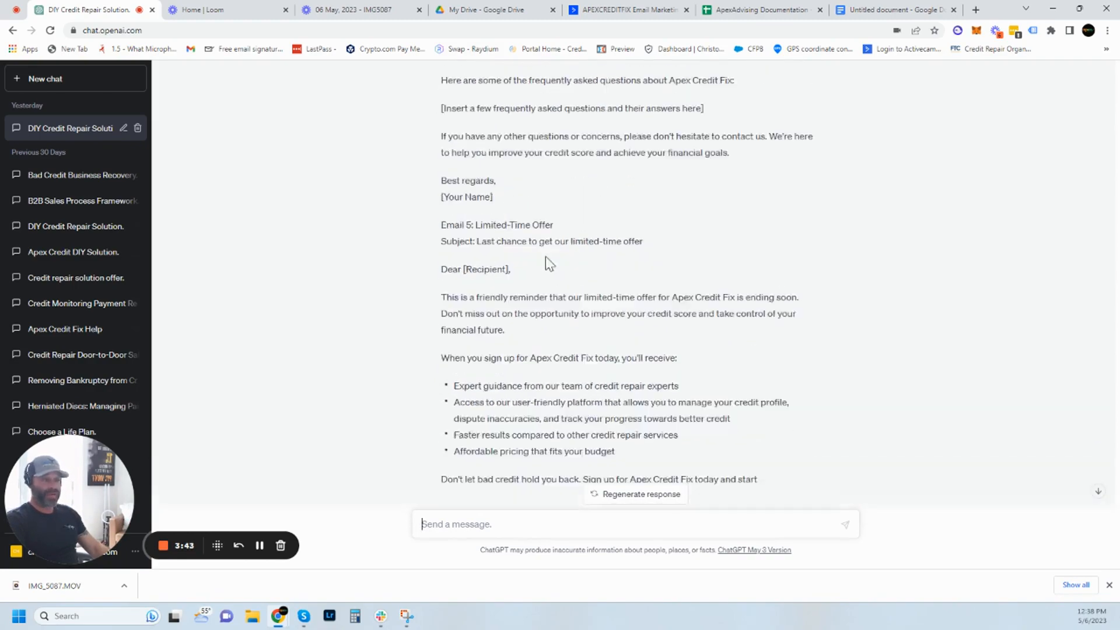
Copy the response from "Email 1: Introduction" through its final line and paste it into the untitled Google Docs document
scroll(545, 256, "down", 15)
scroll(454, 146, "up", 5)
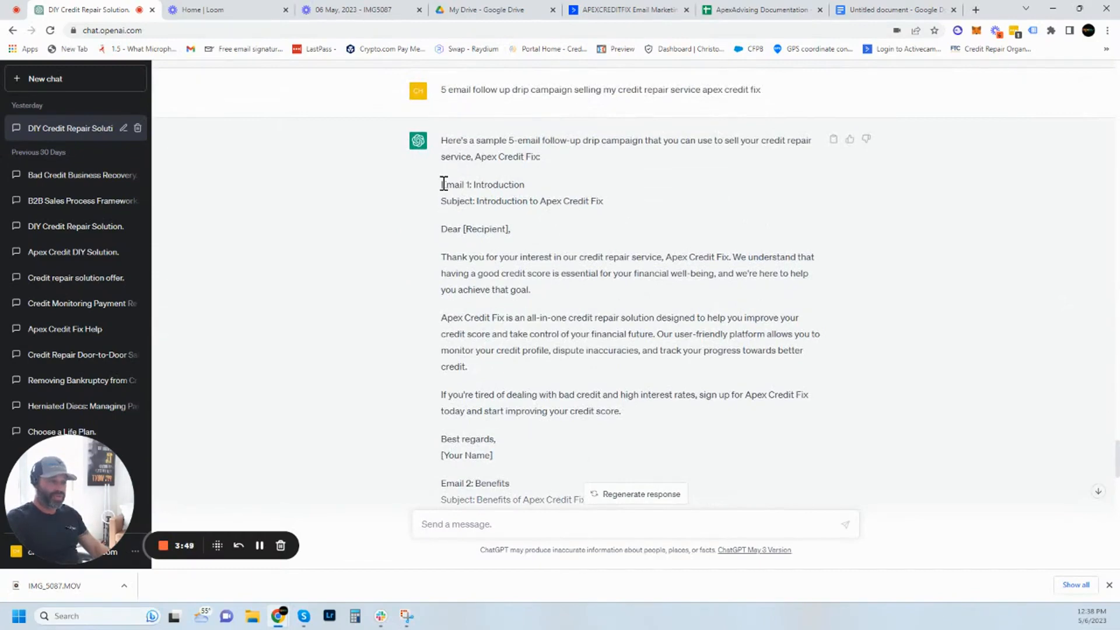
left_click_drag(443, 184, 859, 470)
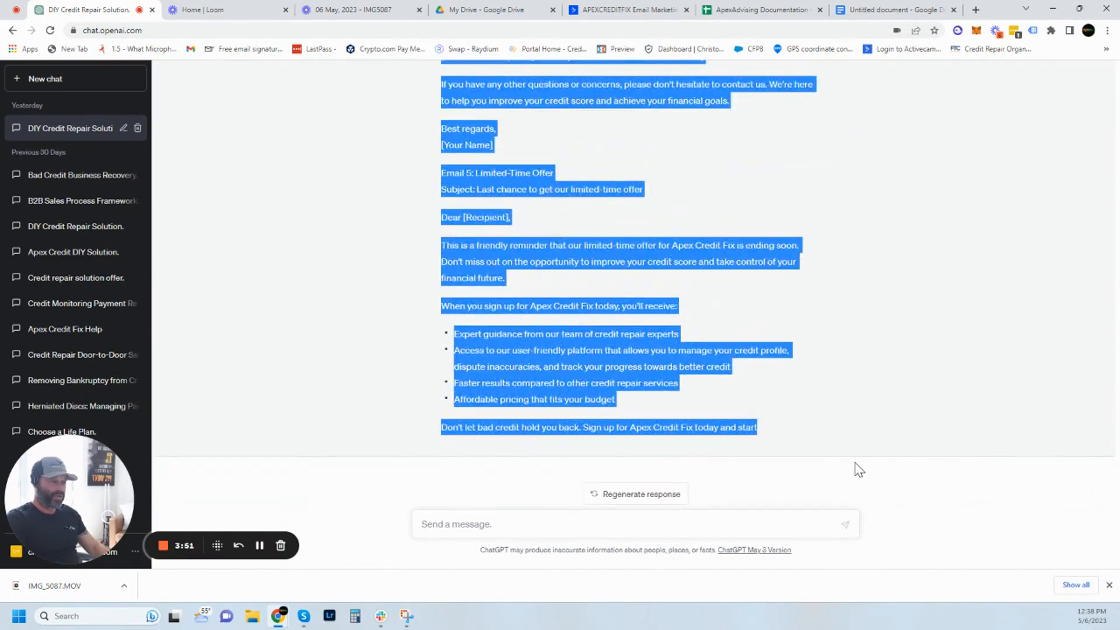
right_click(584, 258)
left_click(615, 271)
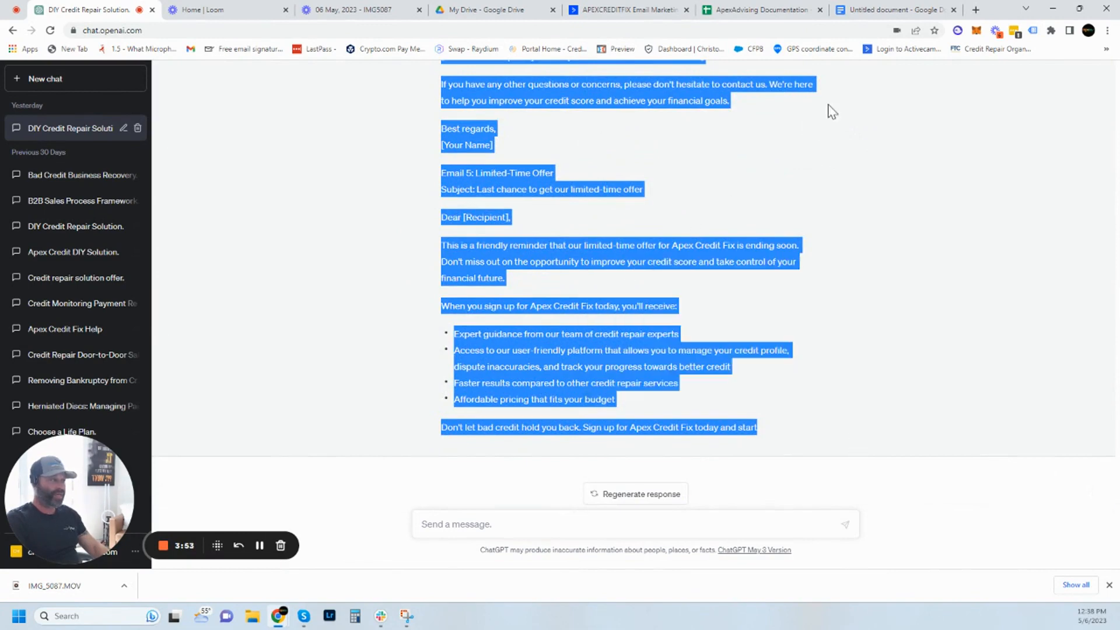
left_click(890, 9)
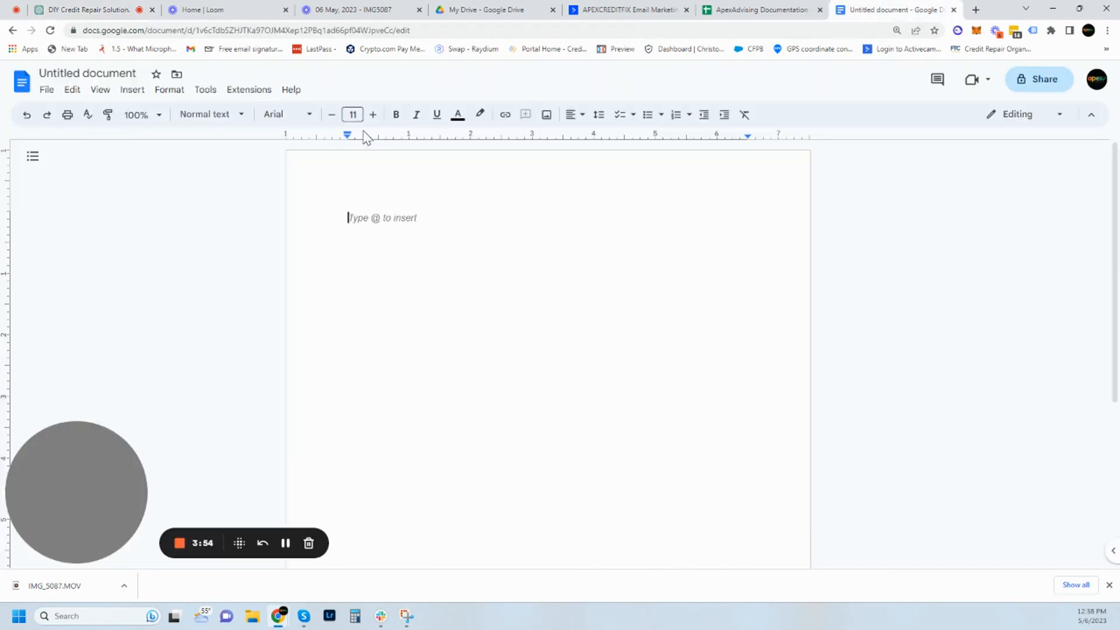
right_click(385, 215)
left_click(417, 266)
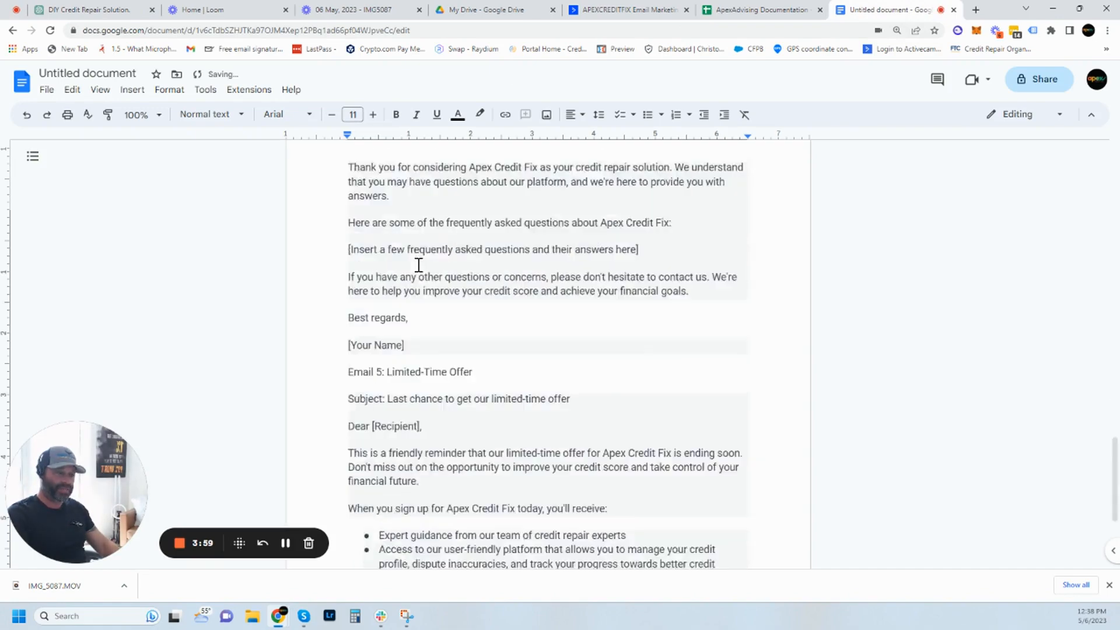
Check the pasted emails in the document and add blank lines after the last sentence of Email 5
scroll(419, 265, "up", 15)
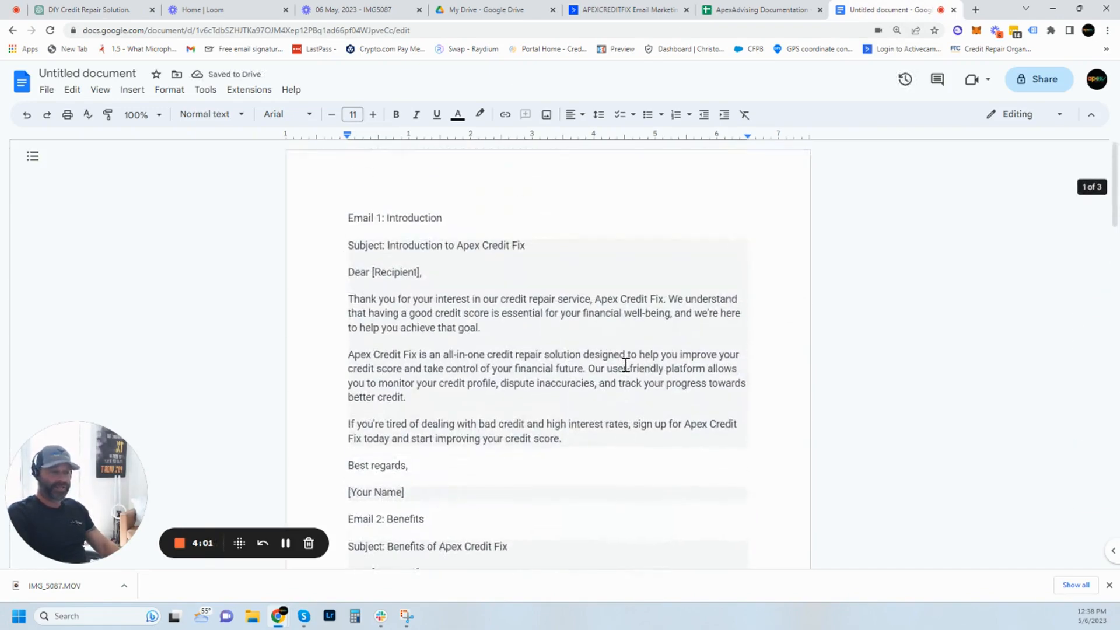
scroll(580, 300, "down", 9)
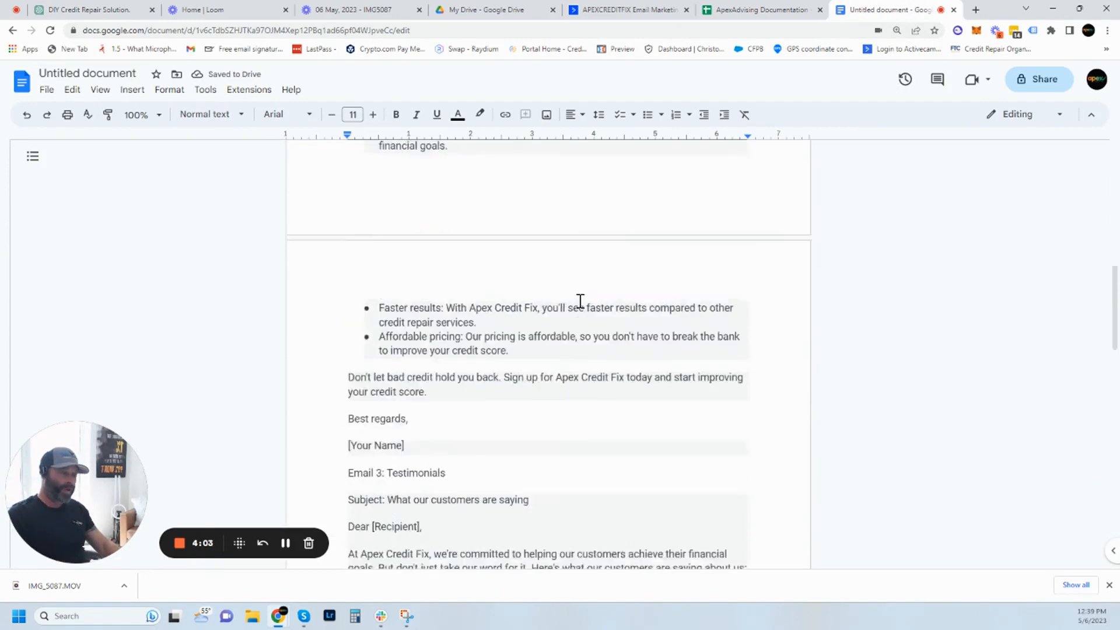
scroll(580, 300, "down", 20)
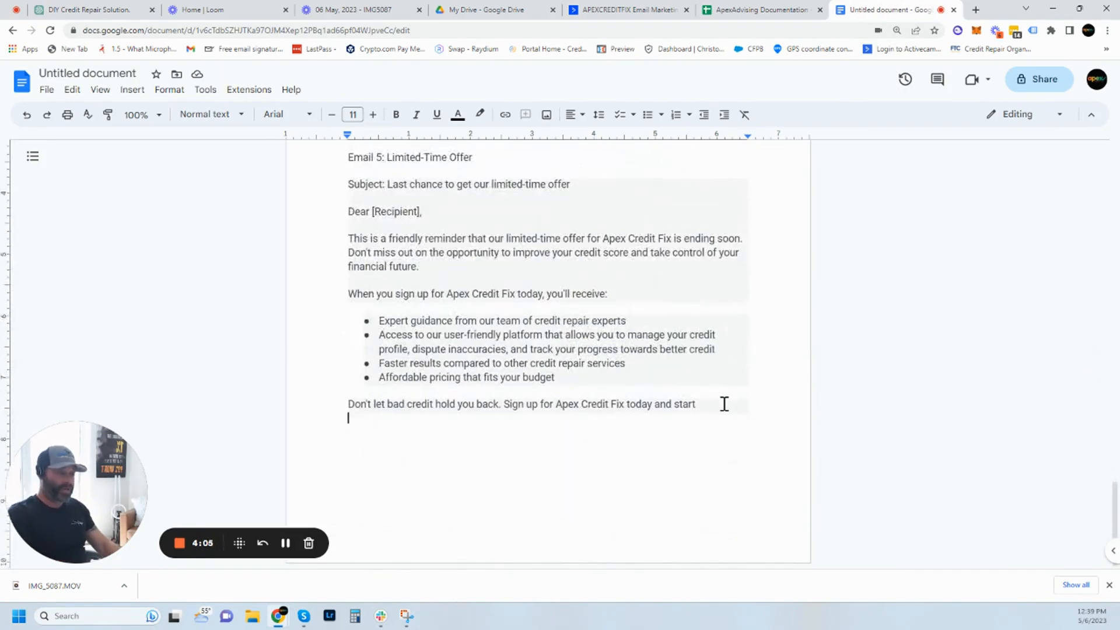
left_click(723, 403)
key("Return")
key("Return")
key("Return")
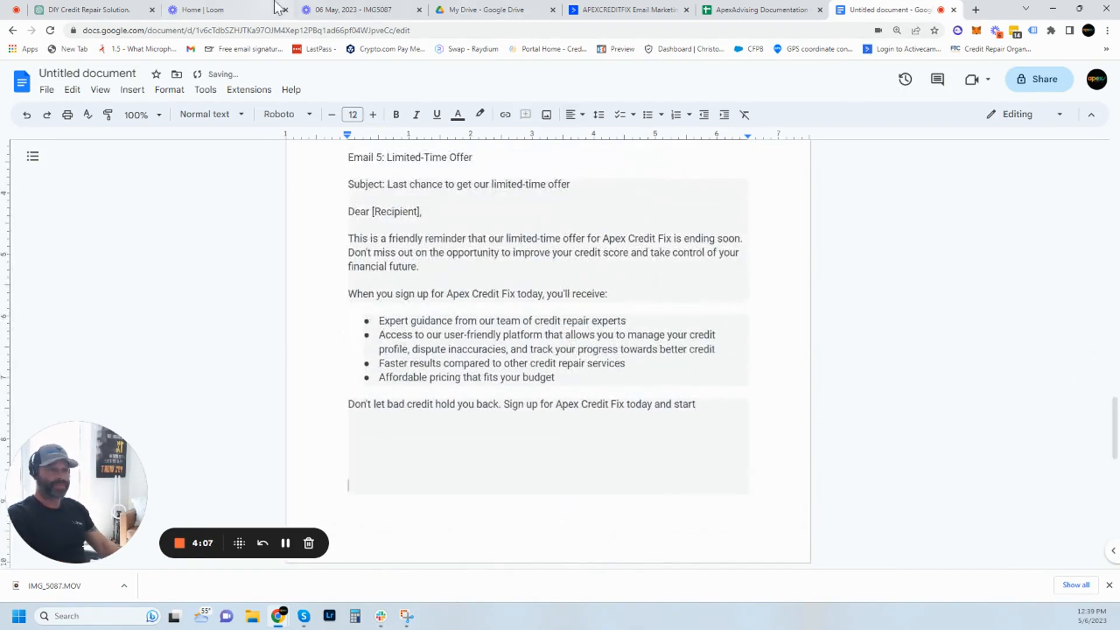
Switch to the ChatGPT conversation and copy the earlier five-email drip campaign prompt into a new message
left_click(116, 9)
scroll(396, 233, "up", 8)
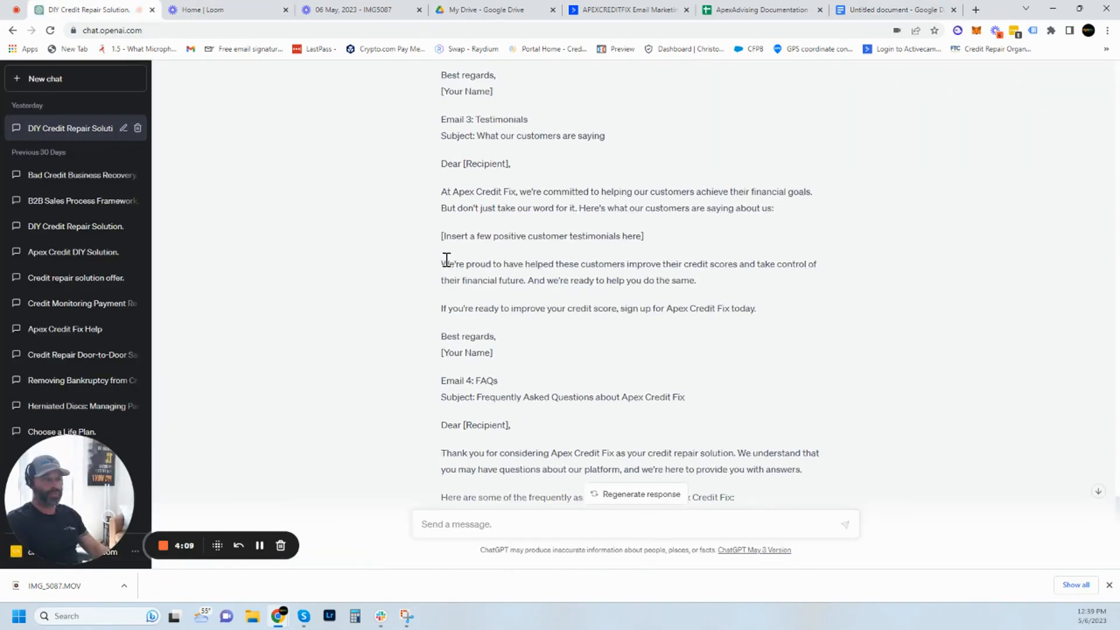
scroll(447, 260, "up", 10)
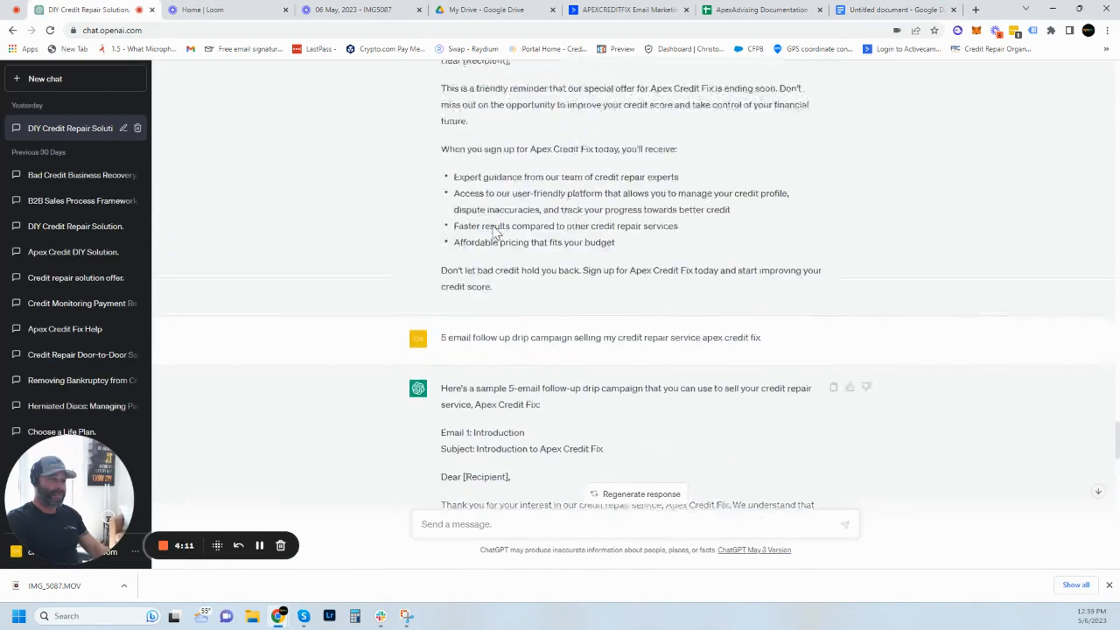
scroll(566, 329, "down", 1)
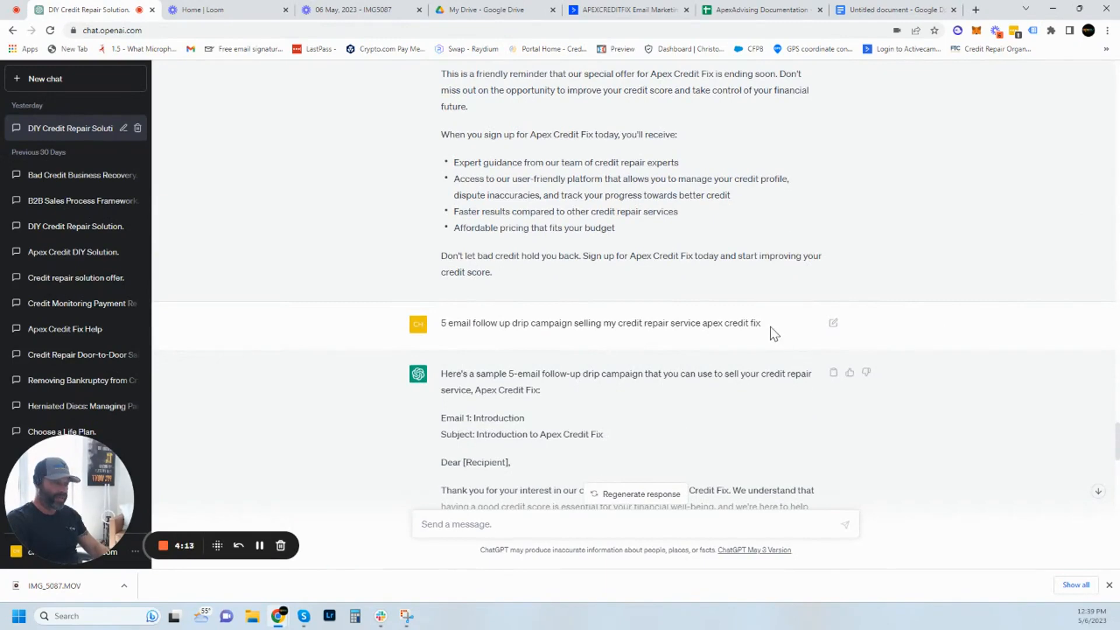
left_click_drag(771, 328, 442, 319)
key("ctrl+c")
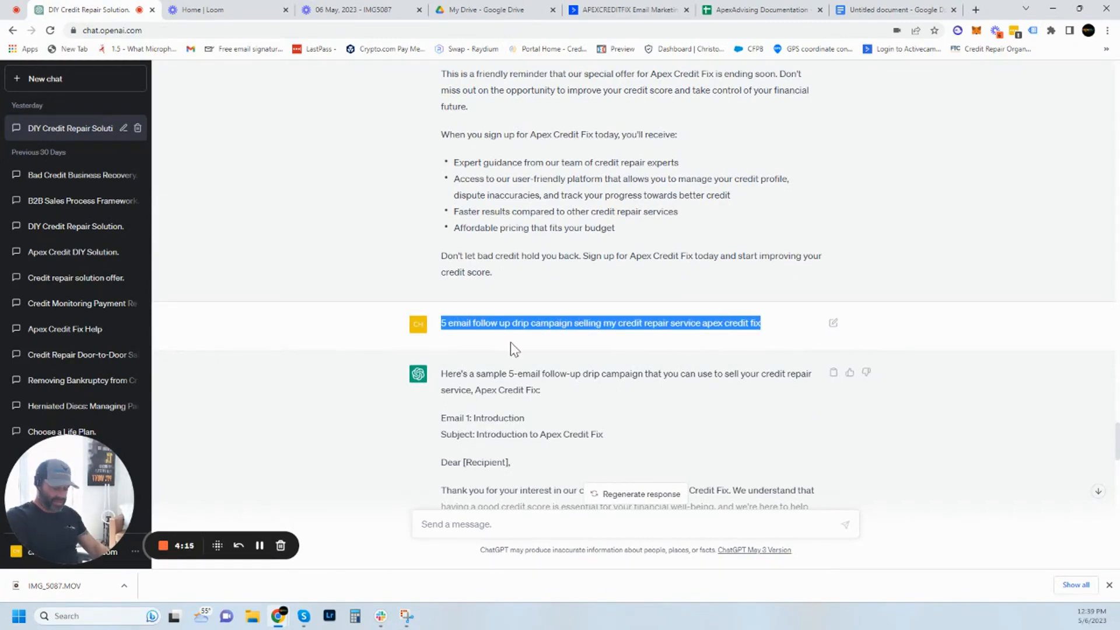
left_click(570, 523)
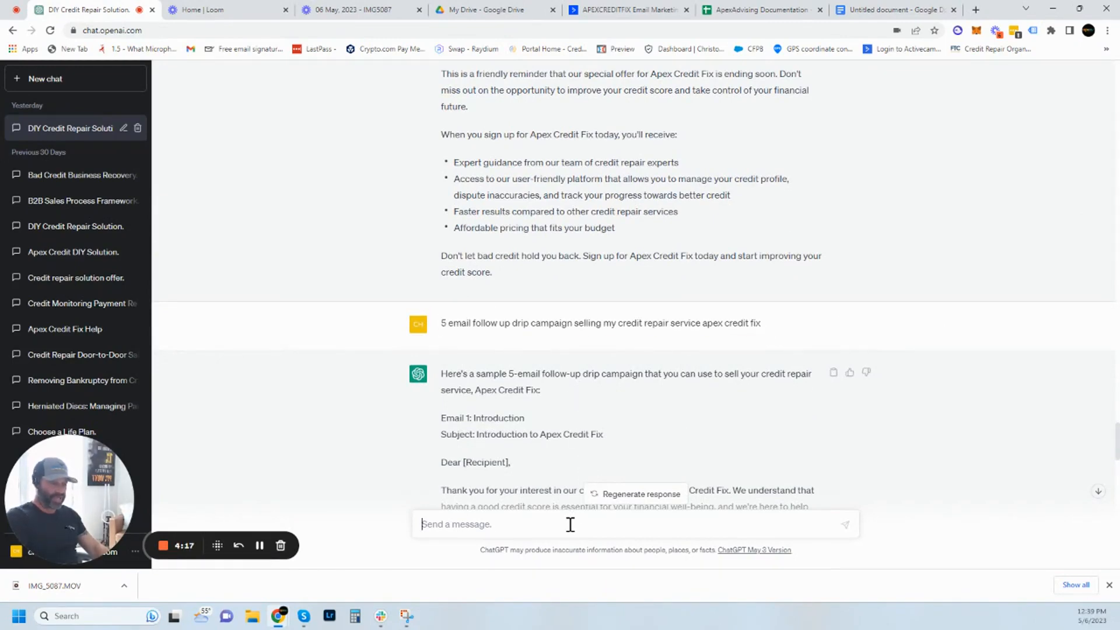
key("ctrl+v")
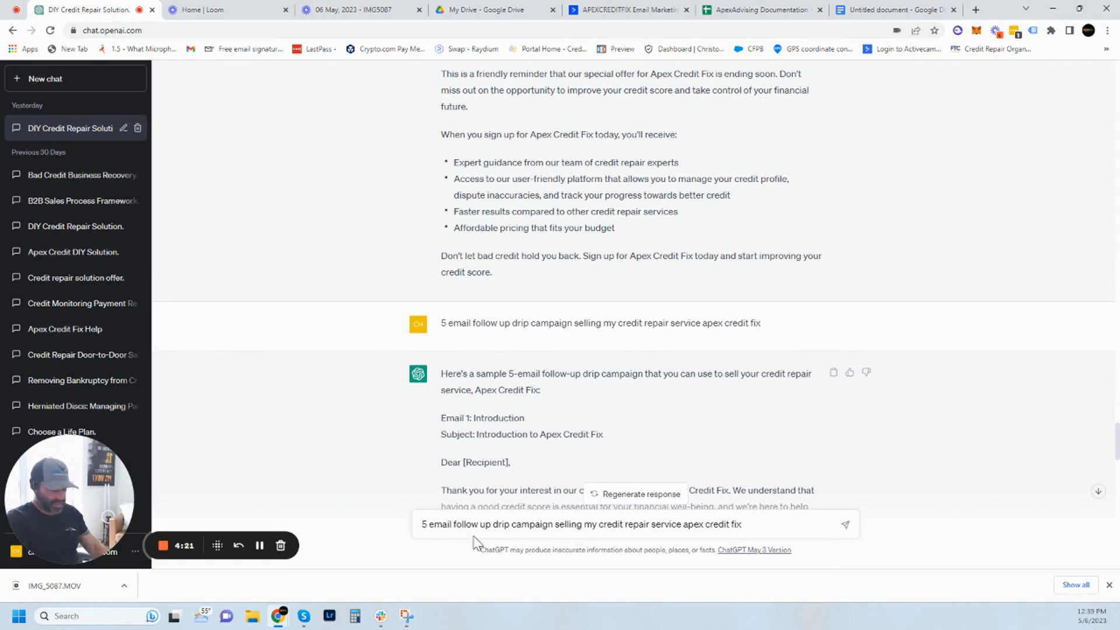
Replace "email" with "short text" in the drafted drip campaign prompt and submit it
key("BackSpace")
key("BackSpace")
key("BackSpace")
key("BackSpace")
key("BackSpace")
key("BackSpace")
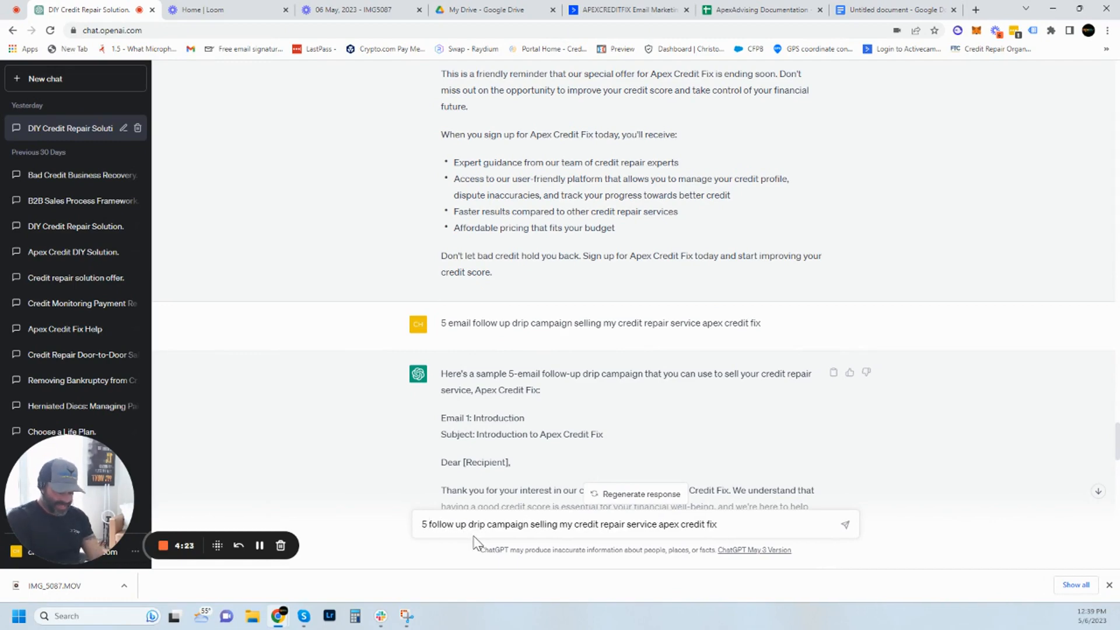
type("short ")
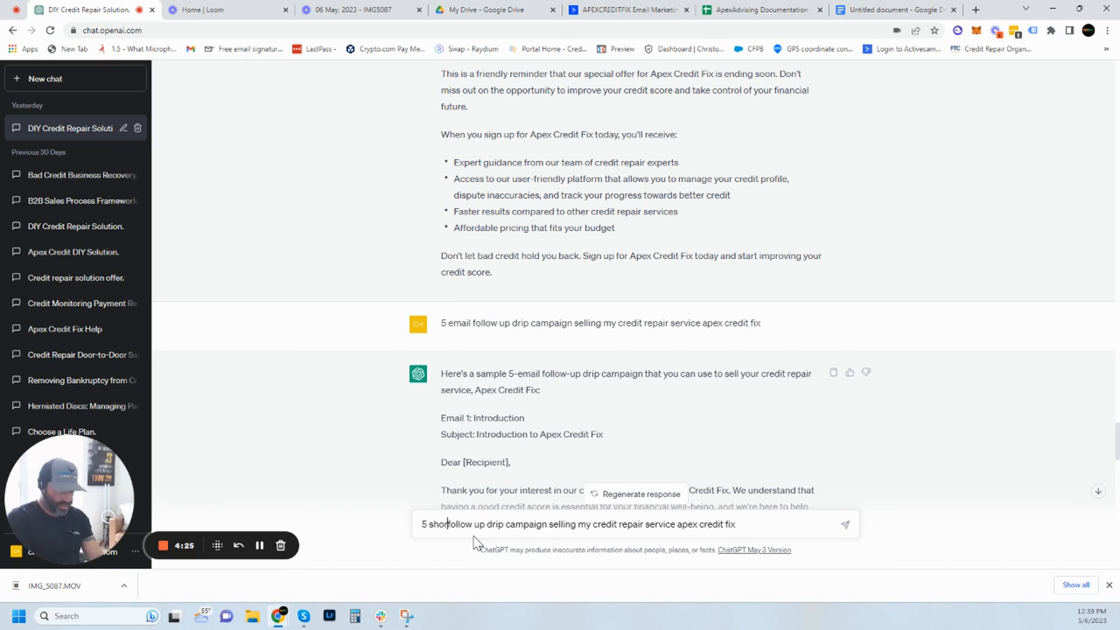
type("text")
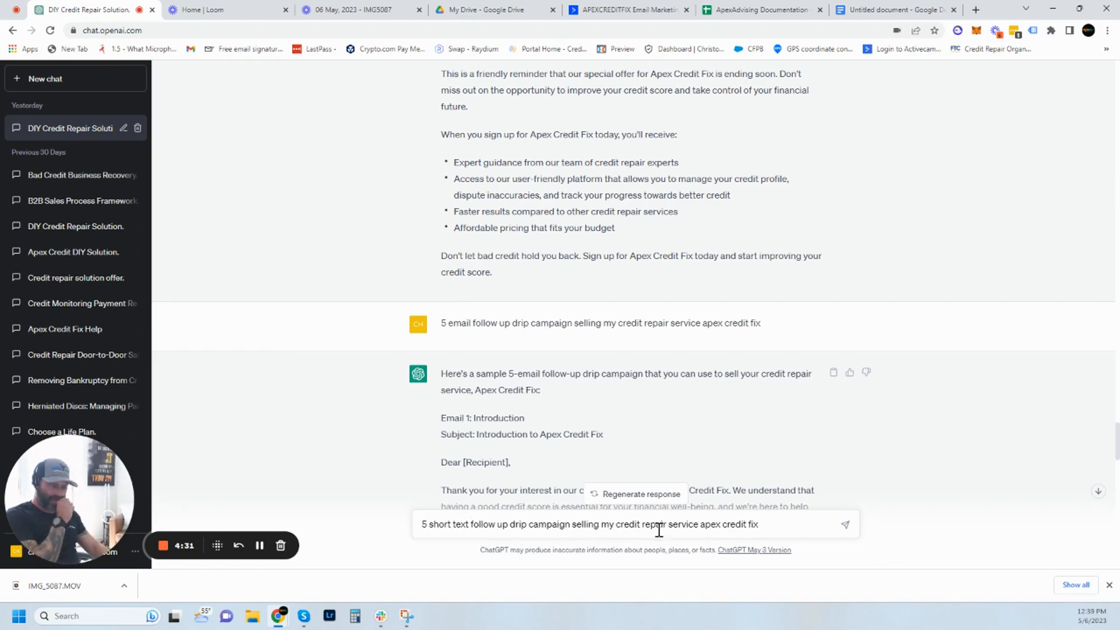
key("Return")
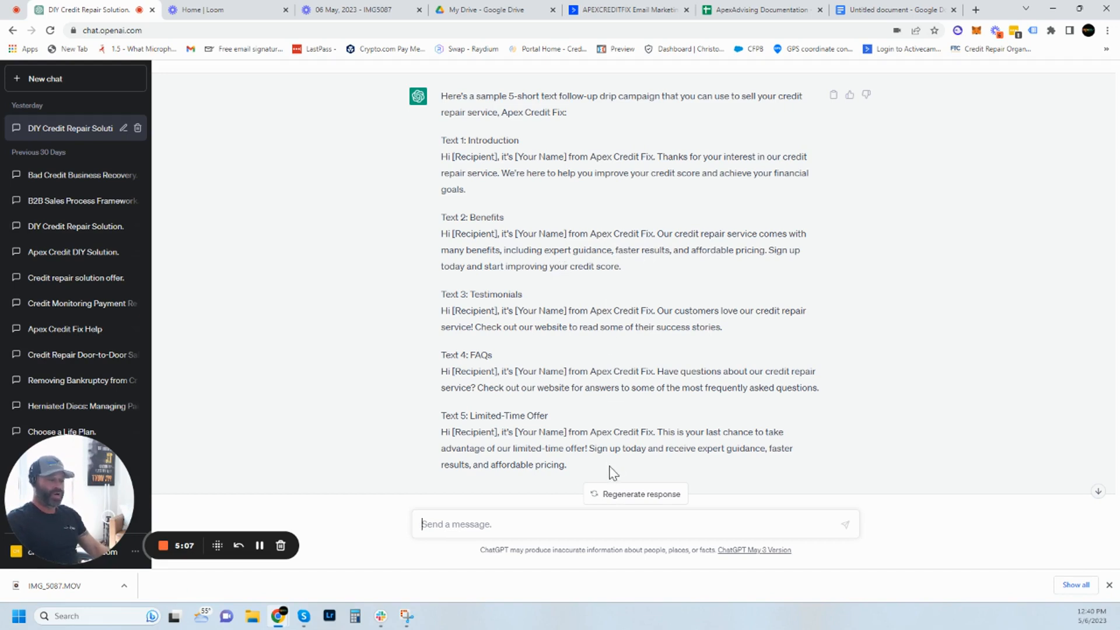
Copy the response from "Text 1: Introduction" through the end of Text 5 and paste it below Email 5 in the Google Docs document
left_click_drag(567, 465, 430, 157)
key("ctrl+c")
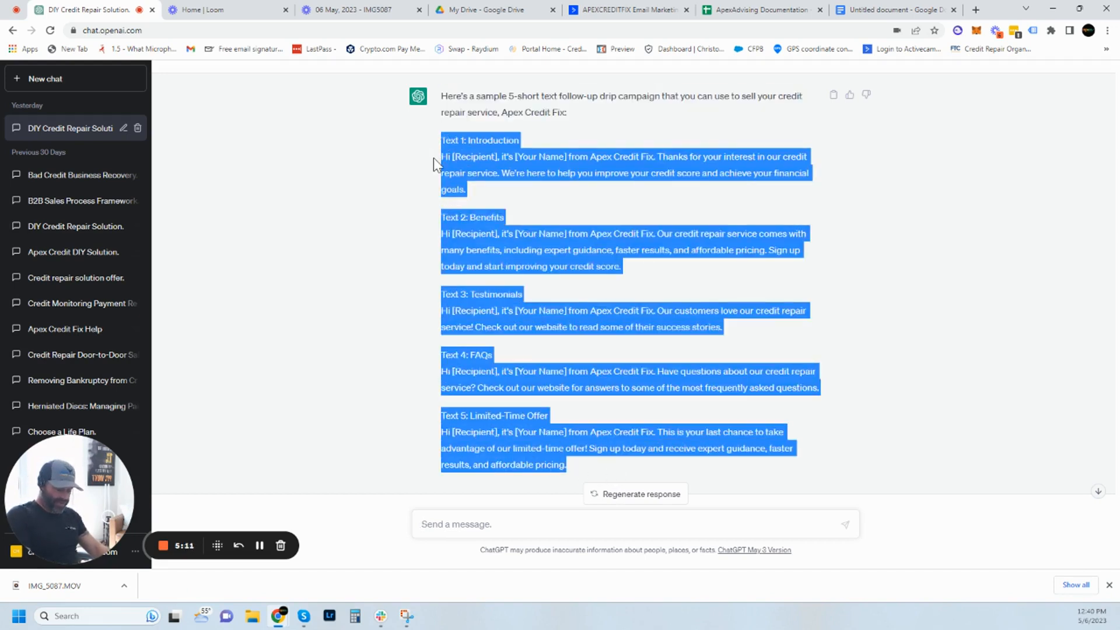
left_click(869, 9)
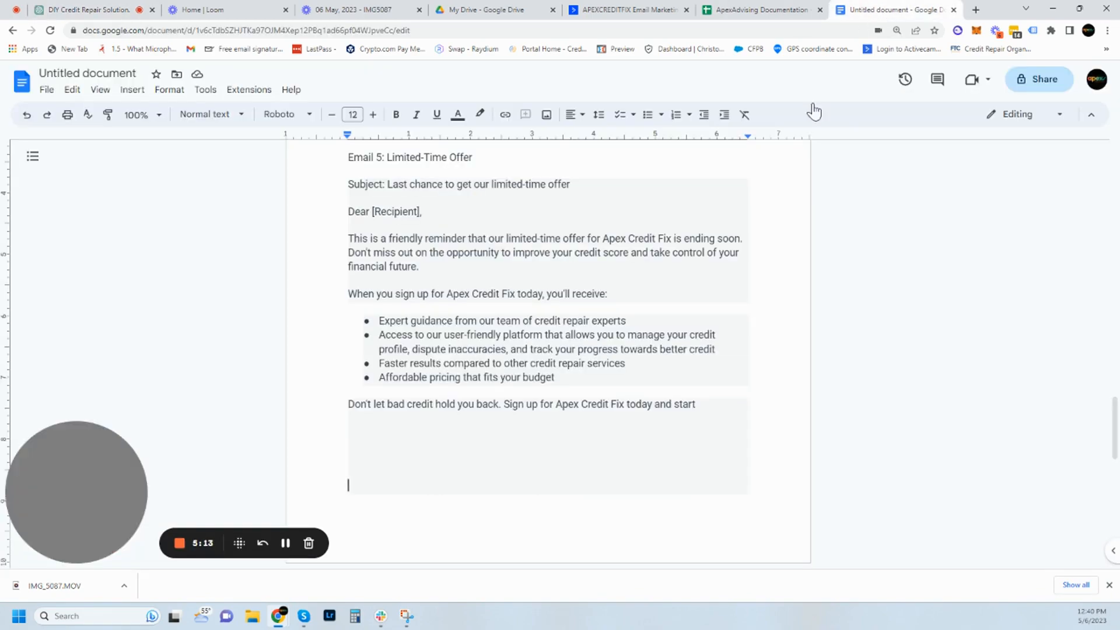
left_click(378, 481)
key("ctrl+v")
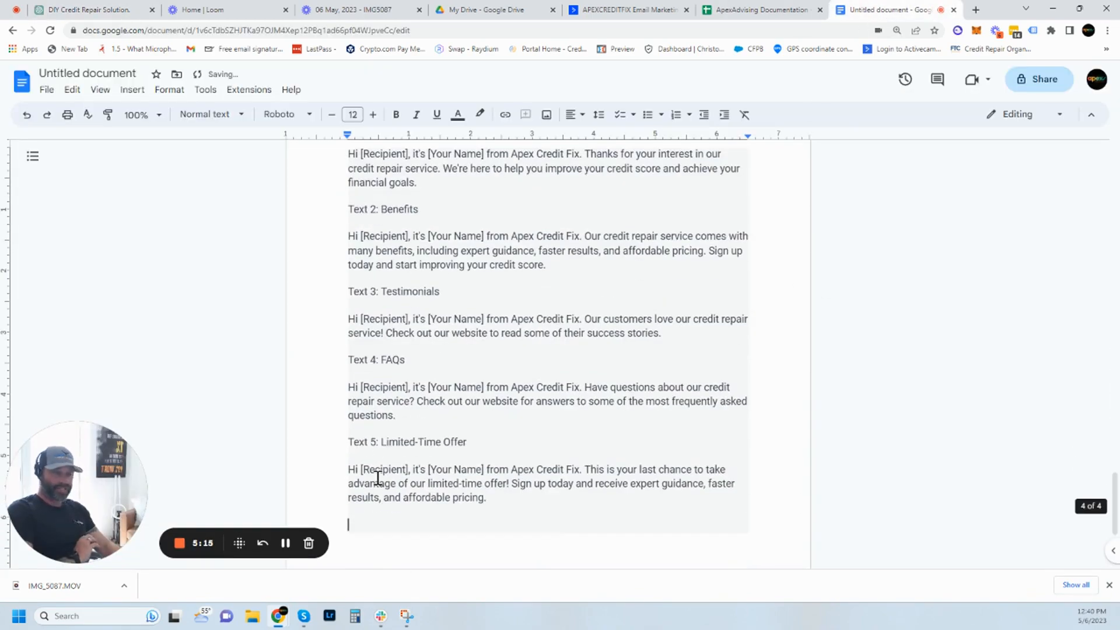
scroll(378, 477, "up", 20)
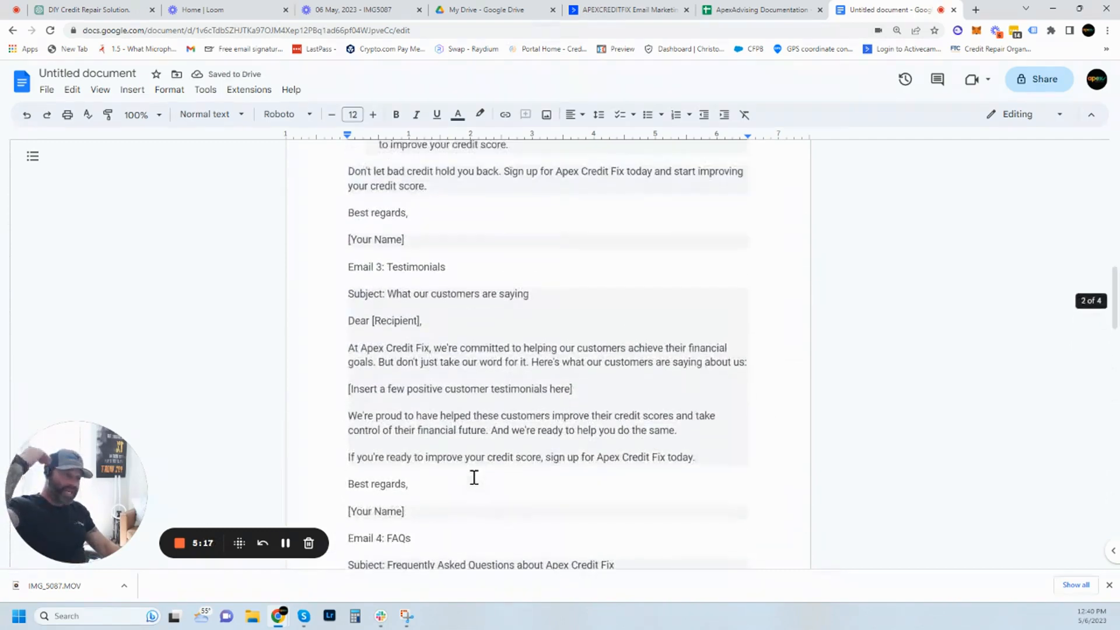
scroll(474, 477, "down", 15)
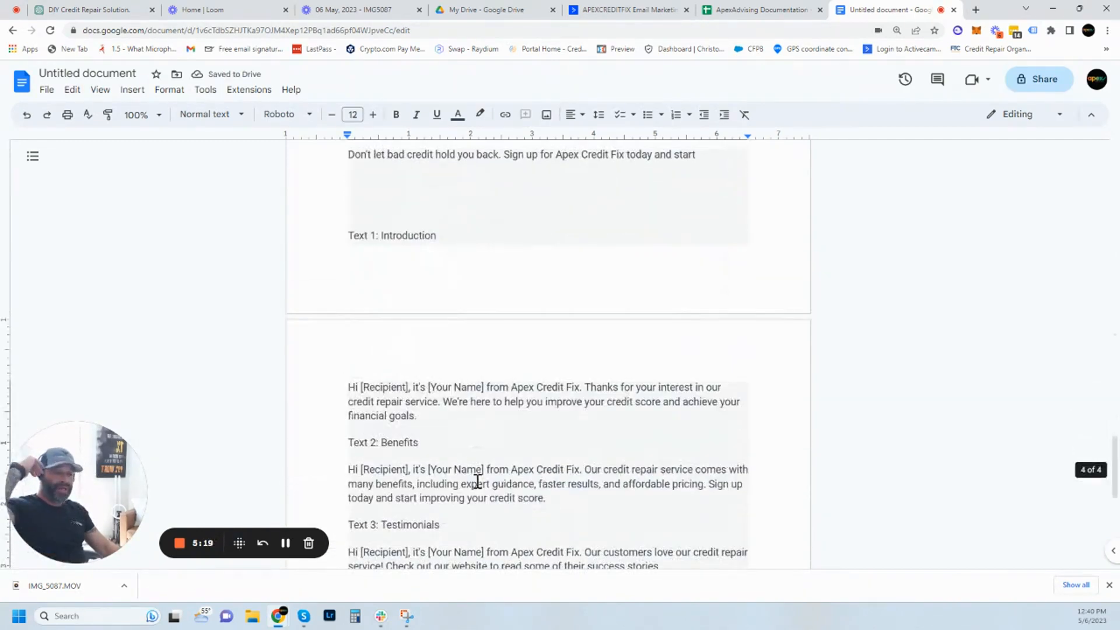
scroll(484, 461, "down", 2)
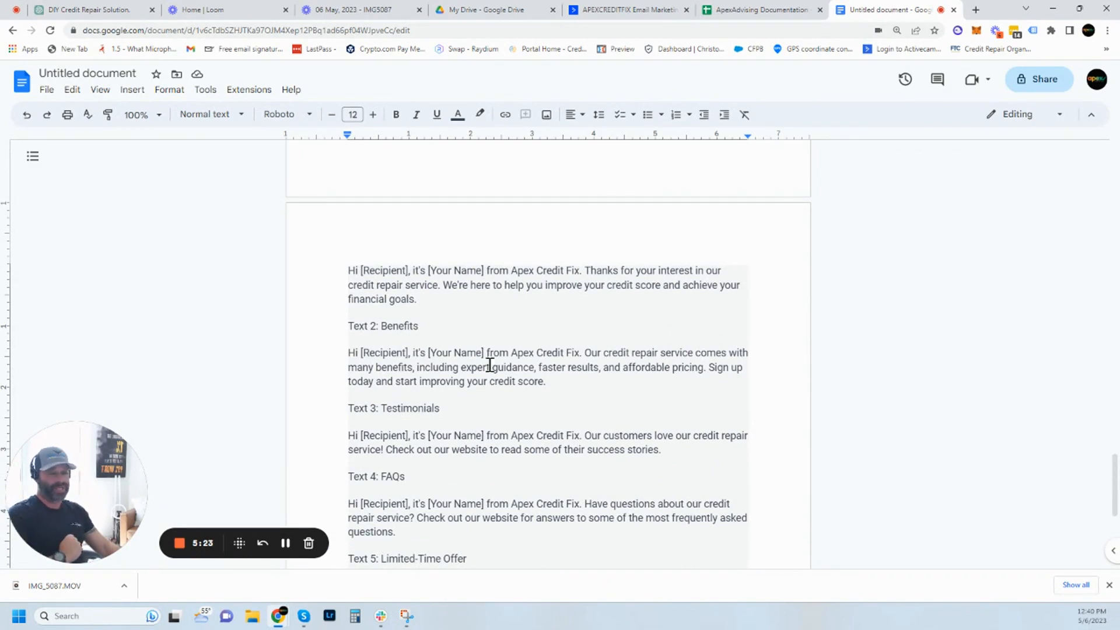
left_click(474, 302)
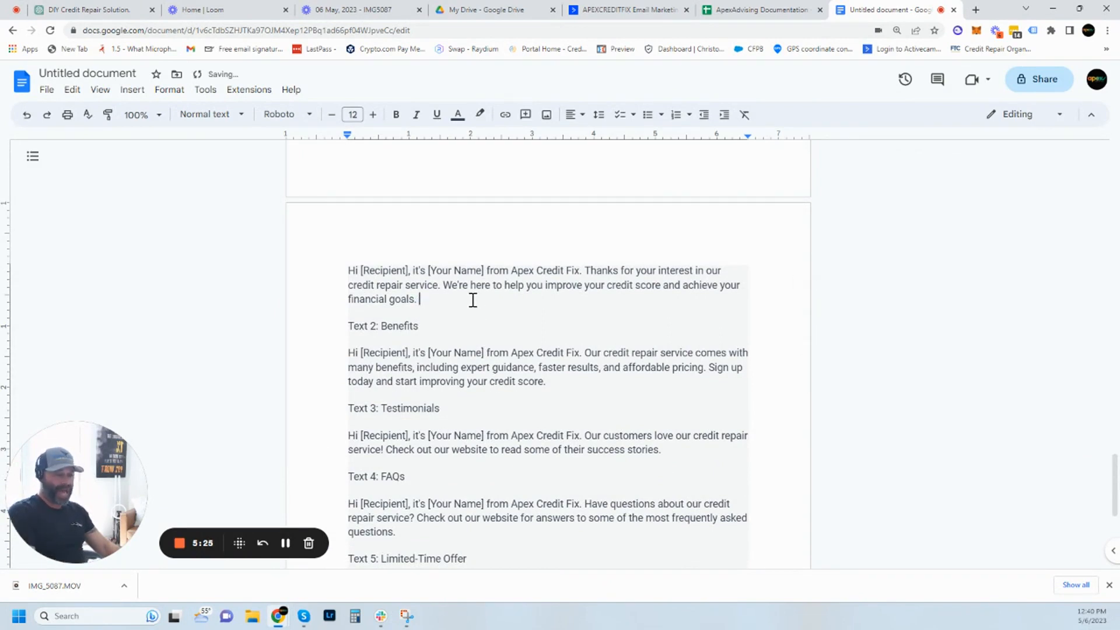
type("wwaw")
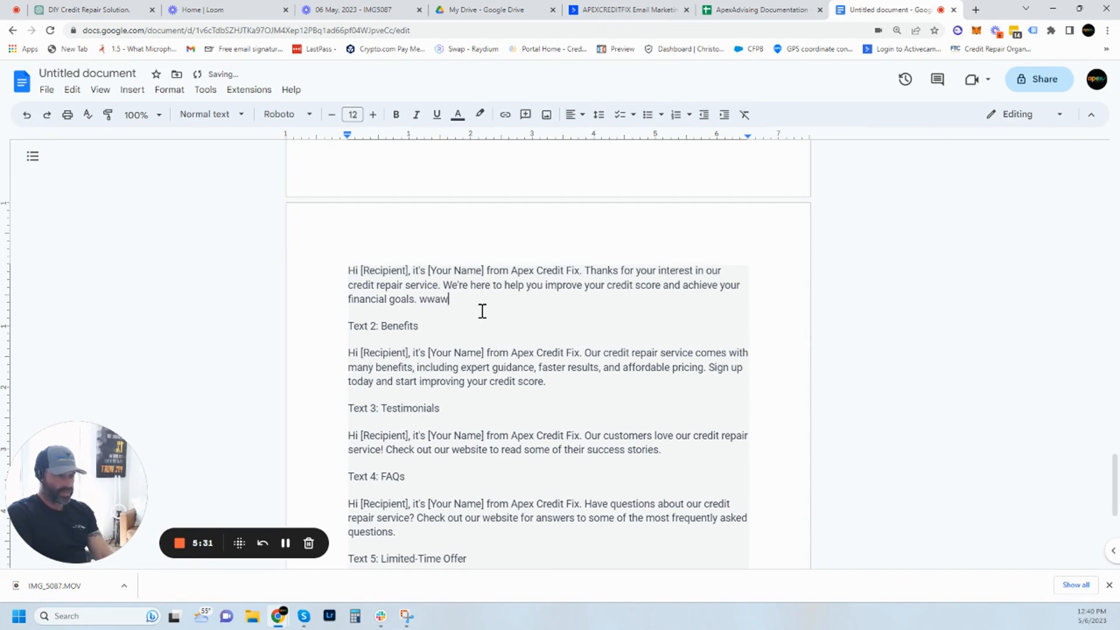
key("BackSpace")
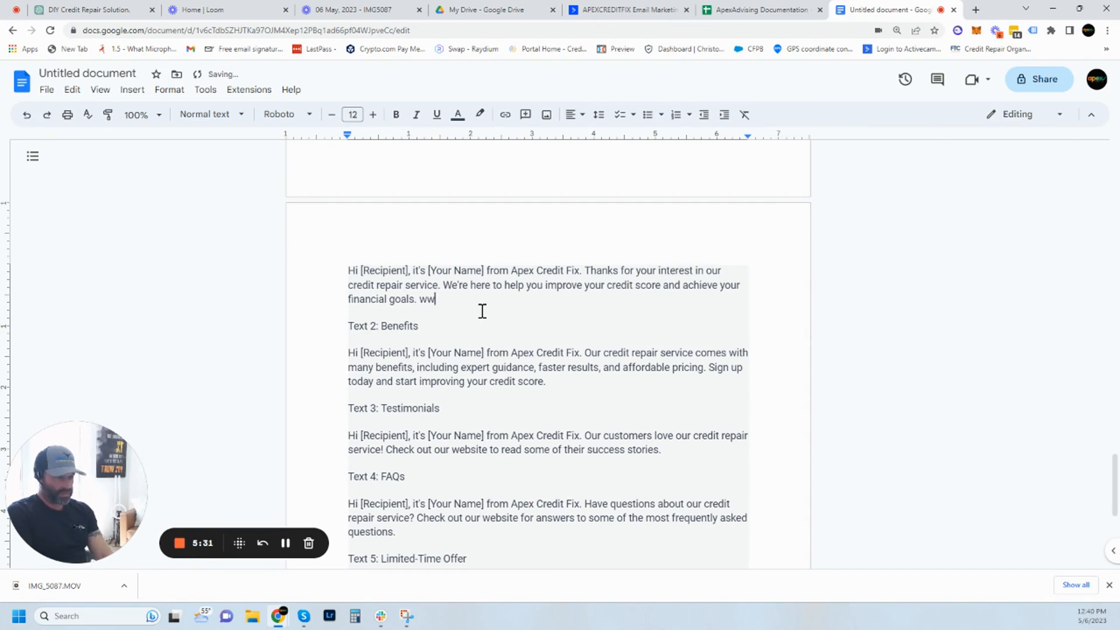
type("w.apex")
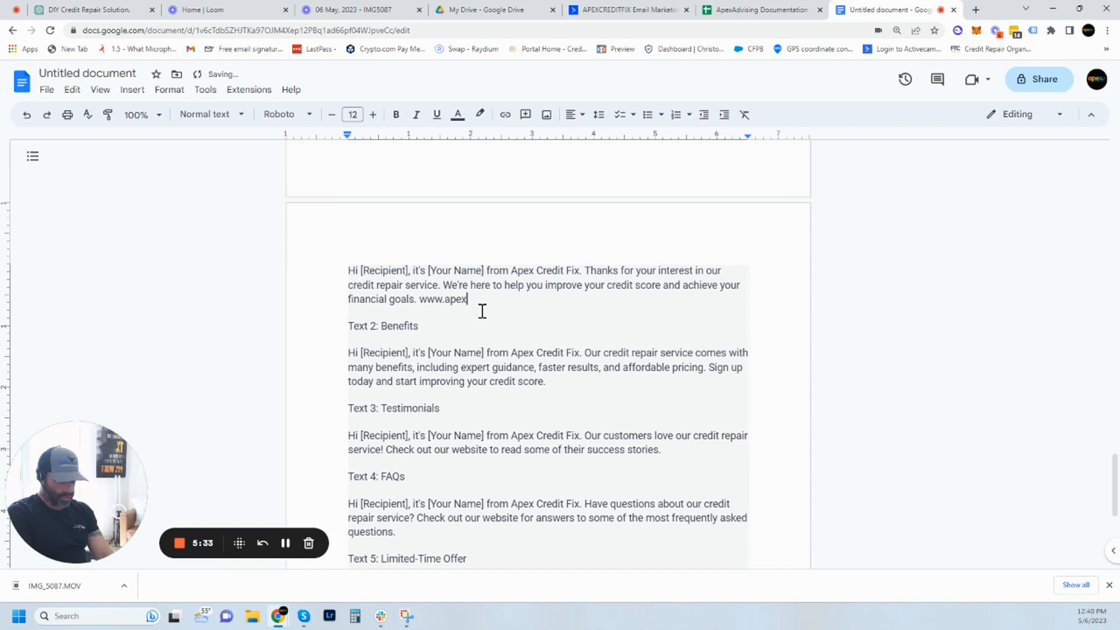
type("creditfix.com/")
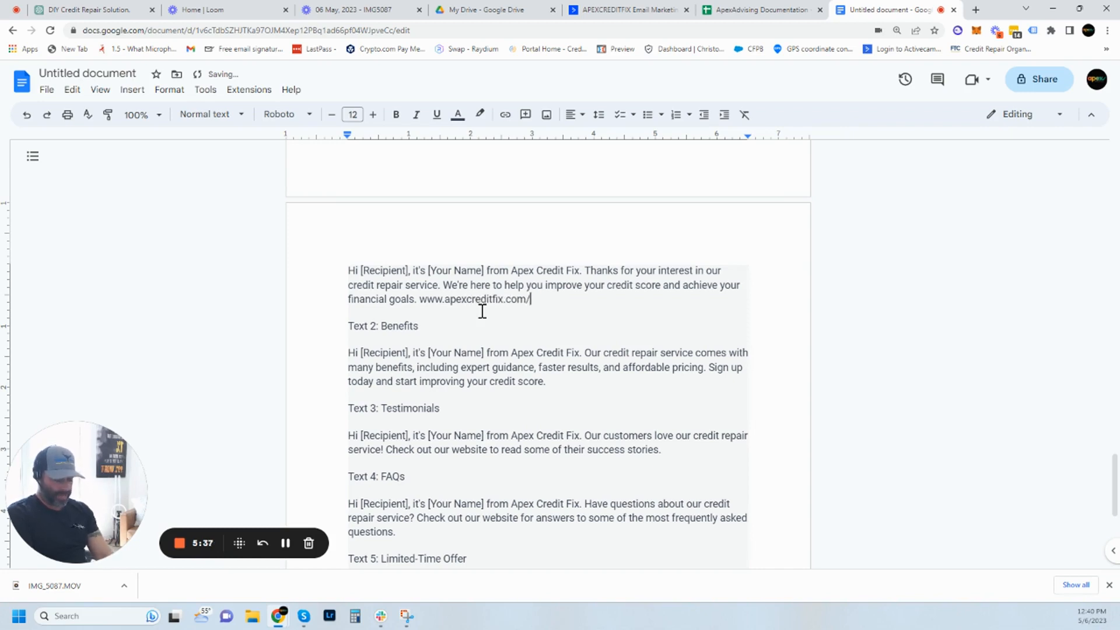
type("enroll")
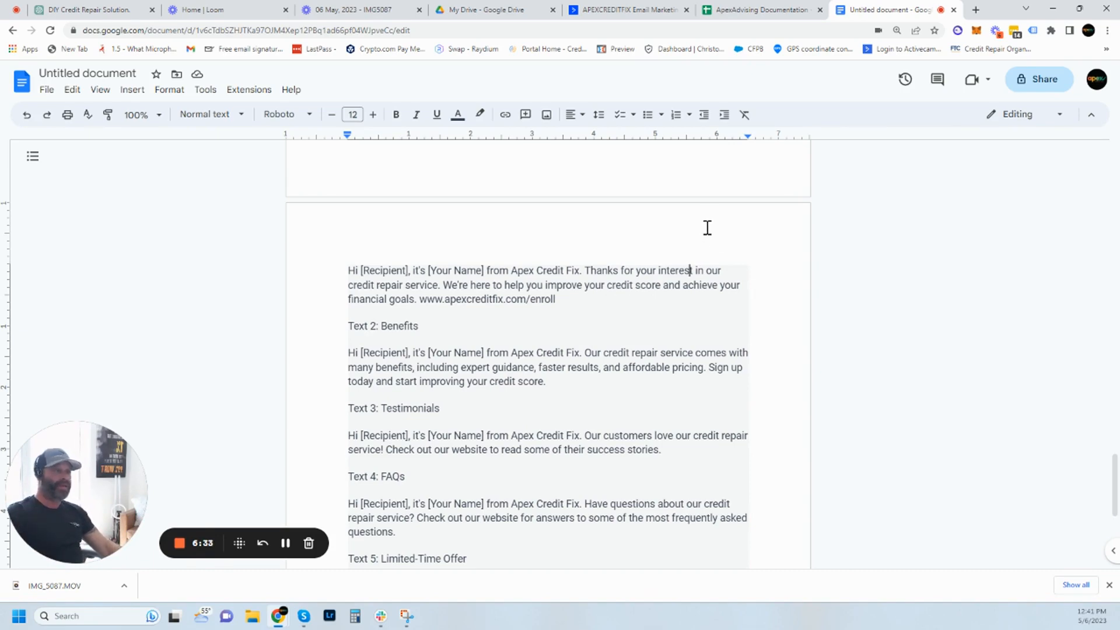
Return to the ChatGPT conversation and copy the earlier short text drip campaign prompt into a new message
scroll(695, 252, "up", 6)
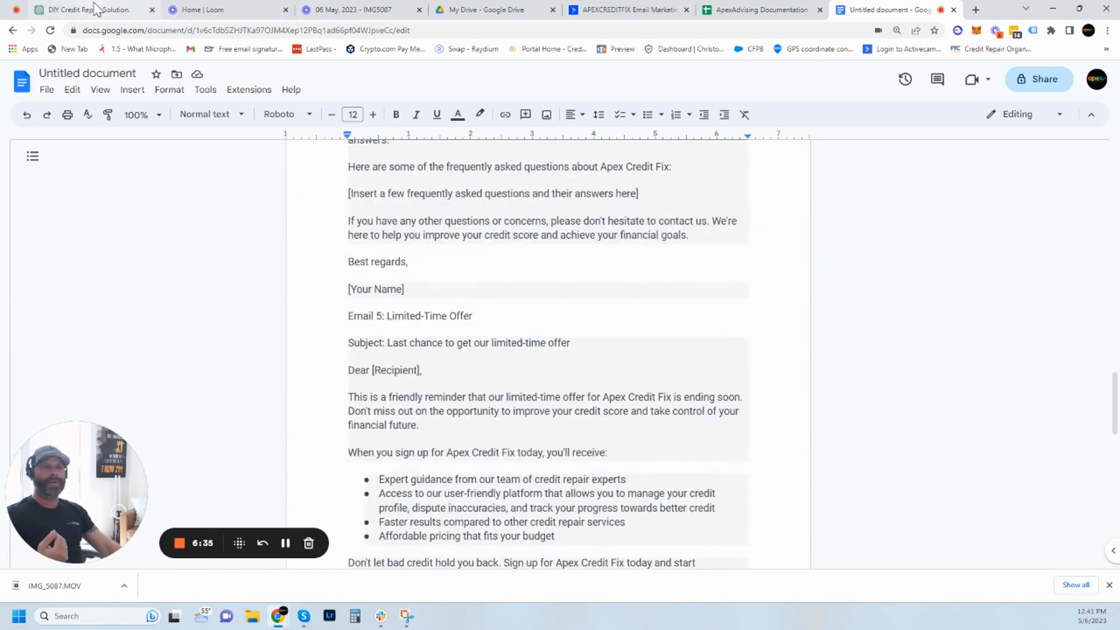
left_click(87, 9)
scroll(810, 359, "down", 1)
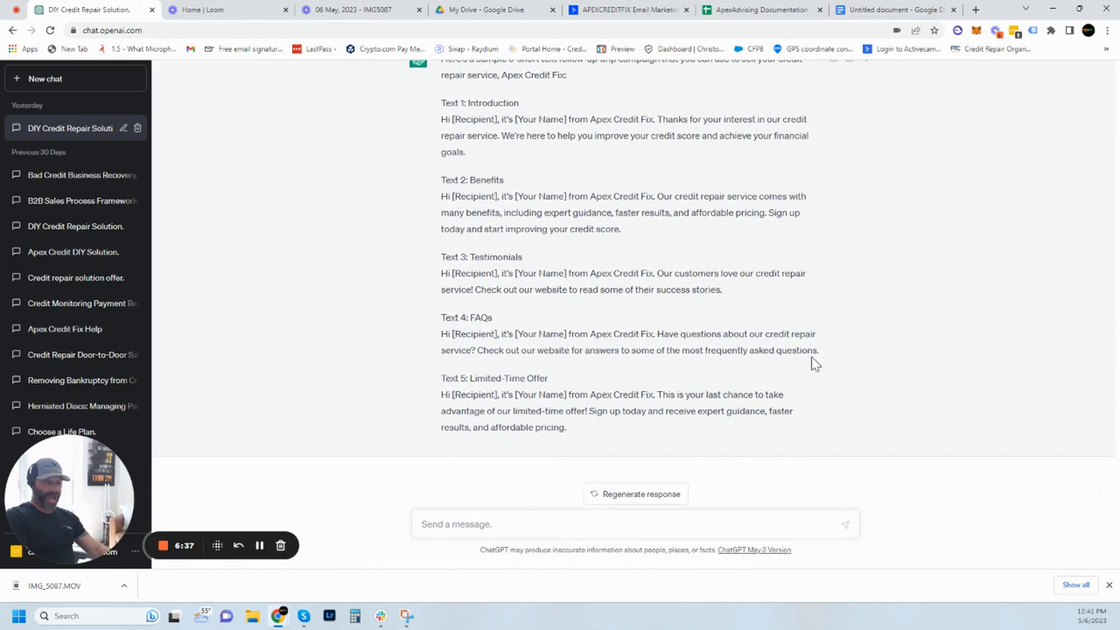
scroll(638, 435, "up", 5)
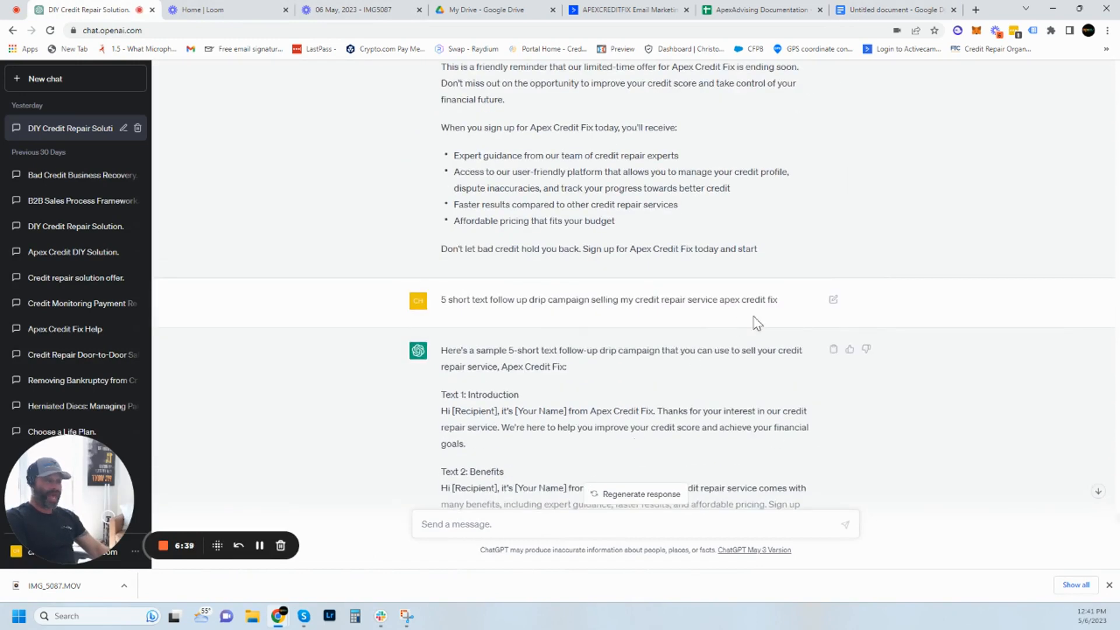
left_click_drag(779, 300, 443, 304)
key("ctrl+c")
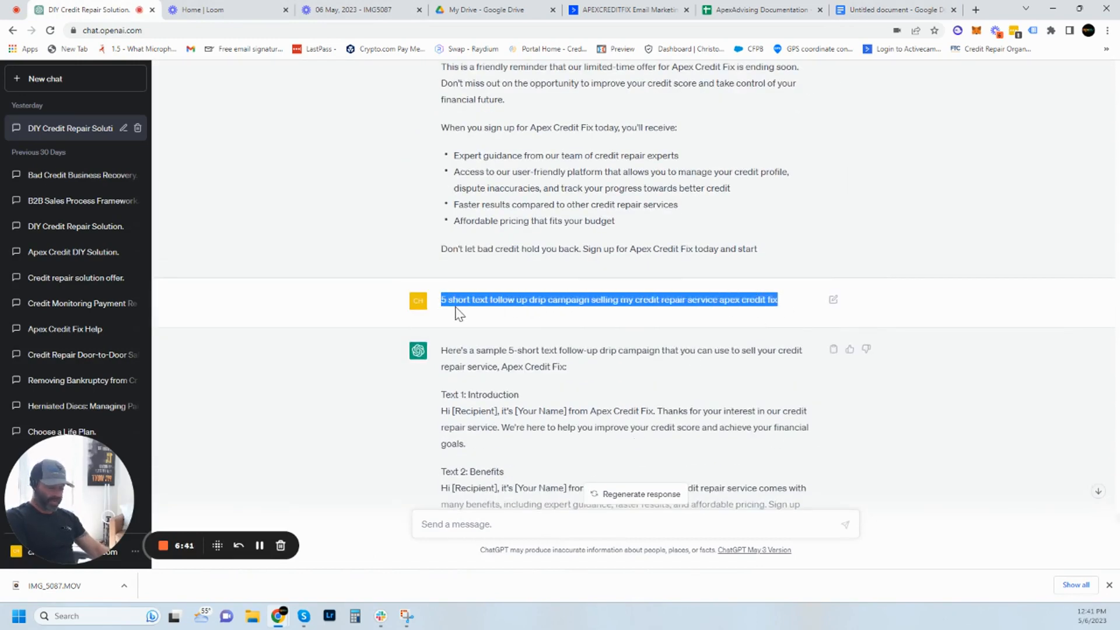
scroll(574, 452, "down", 5)
left_click(539, 523)
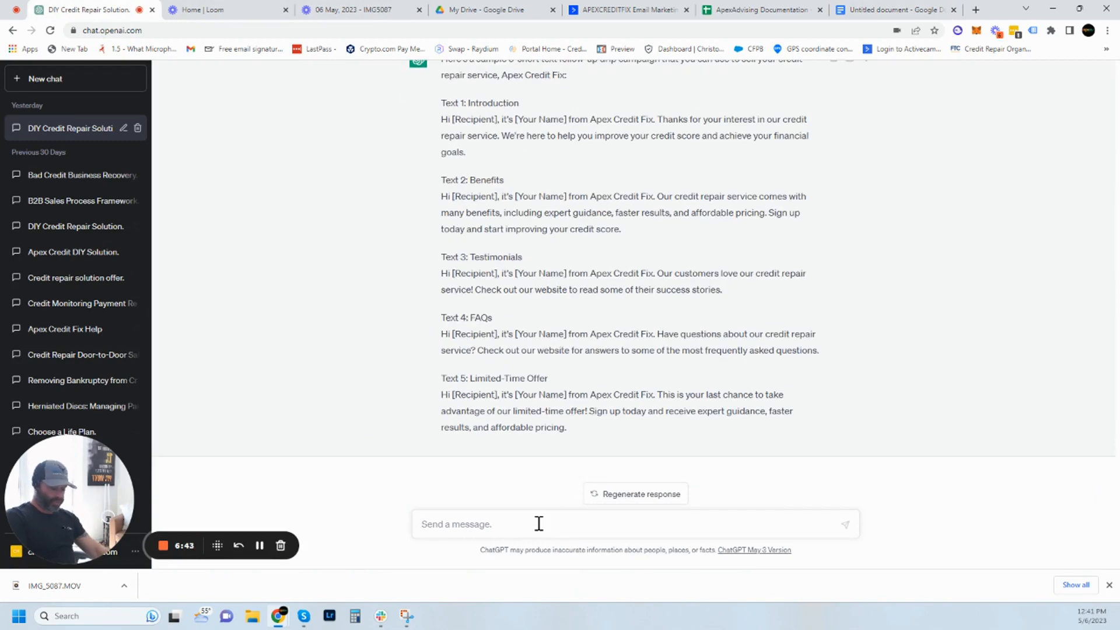
key("ctrl+v")
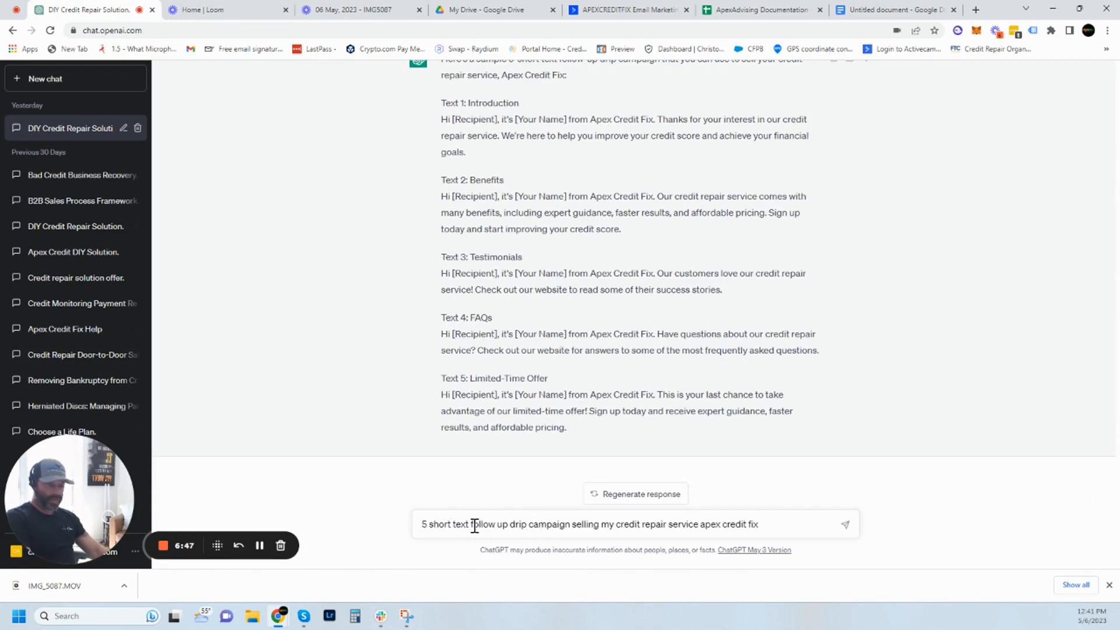
Reword the drafted prompt to "5 short email follow up drip campaign with image ideas selling my credit repair service apex credit fix" and submit it
left_click_drag(467, 525, 455, 524)
type("email")
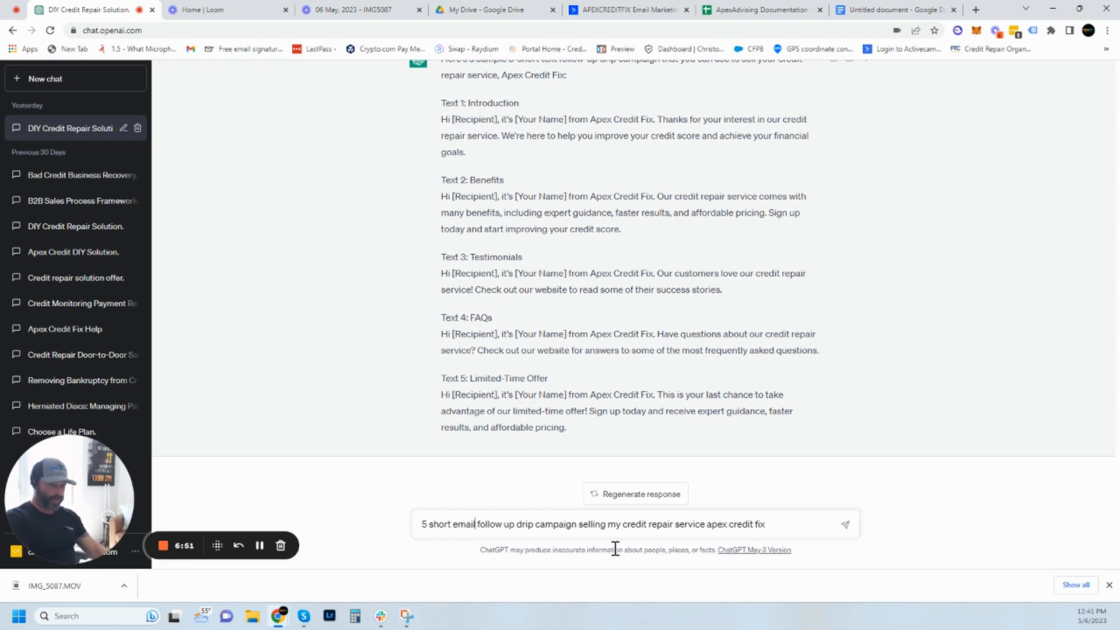
type("ith ")
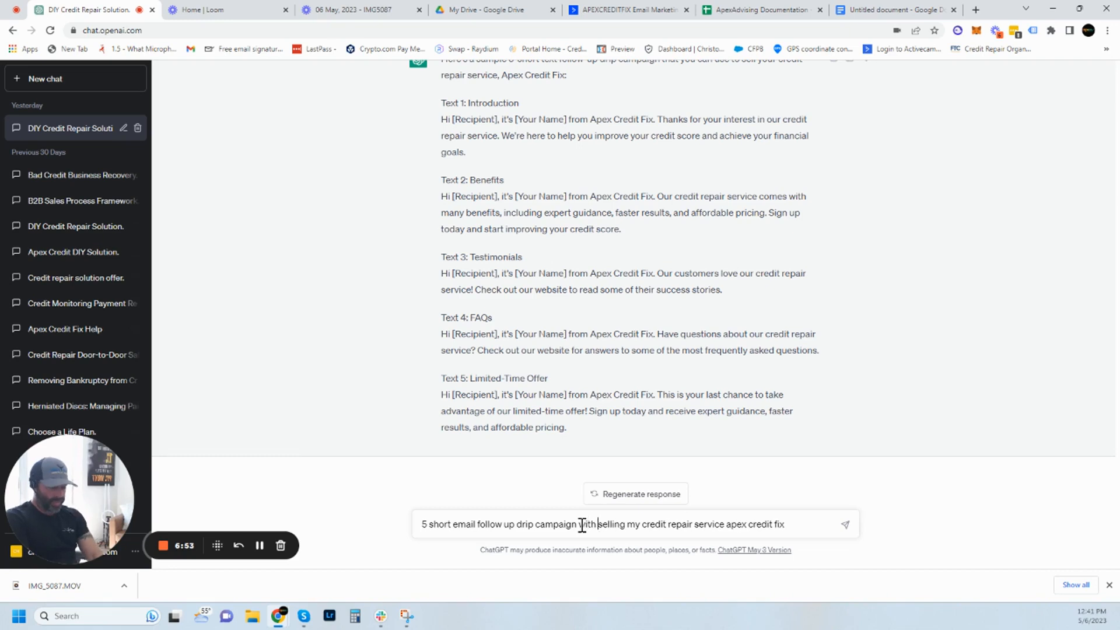
type("image ")
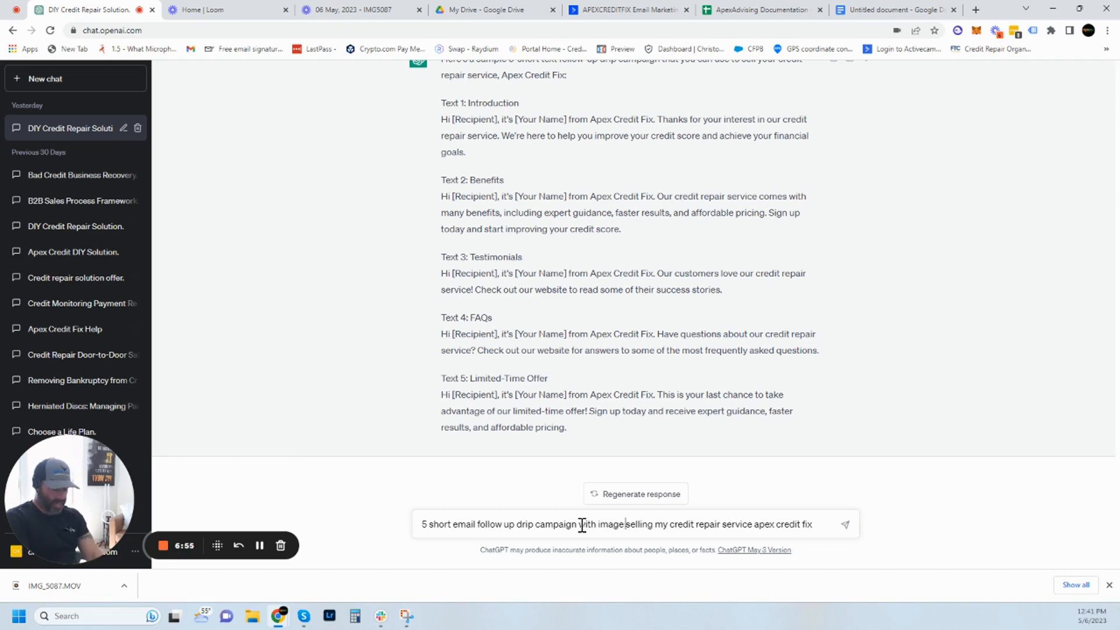
type("ideas")
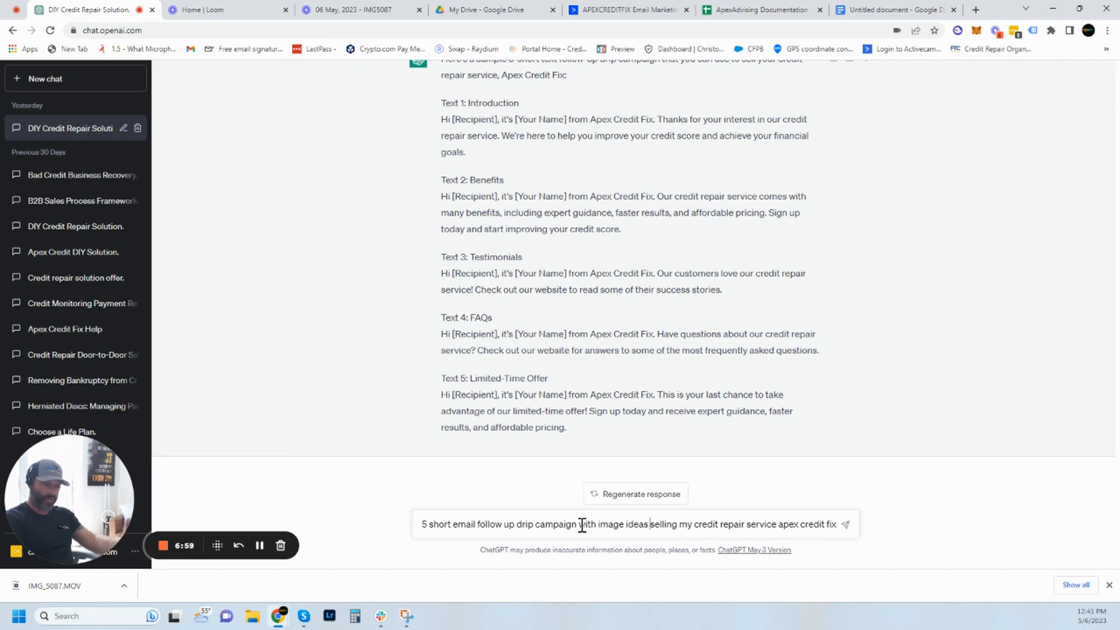
key("Return")
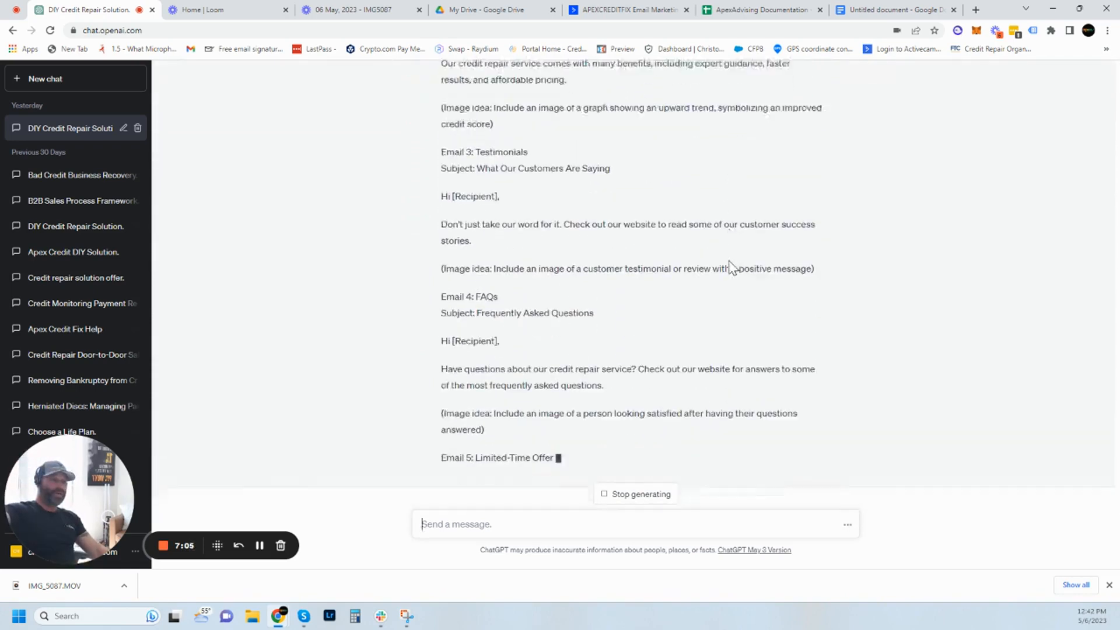
scroll(738, 267, "up", 6)
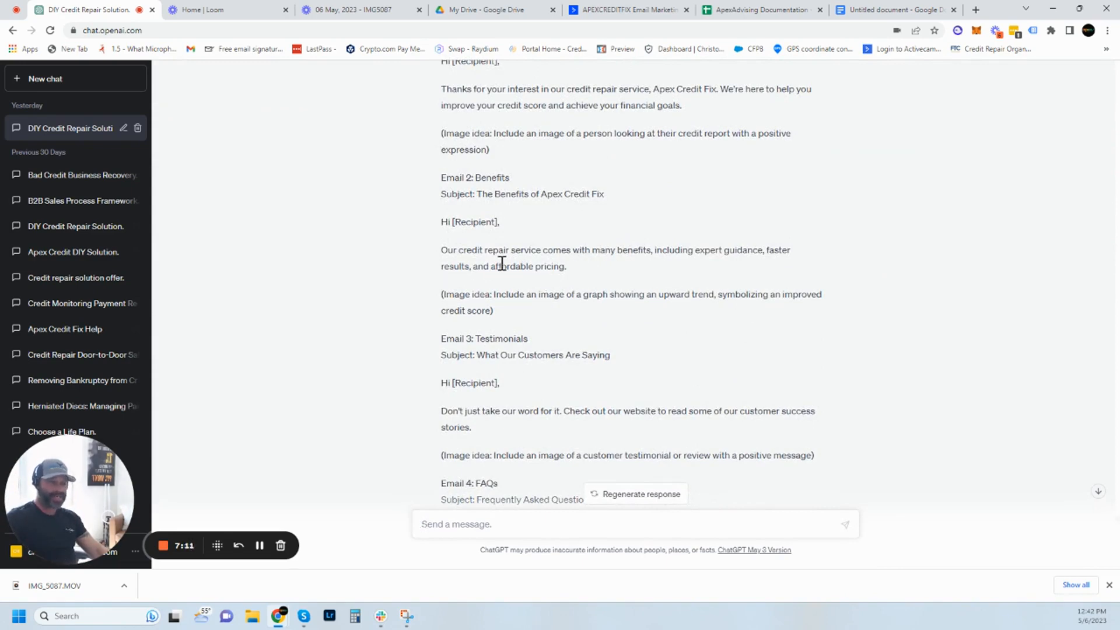
scroll(501, 262, "up", 4)
scroll(506, 264, "down", 1)
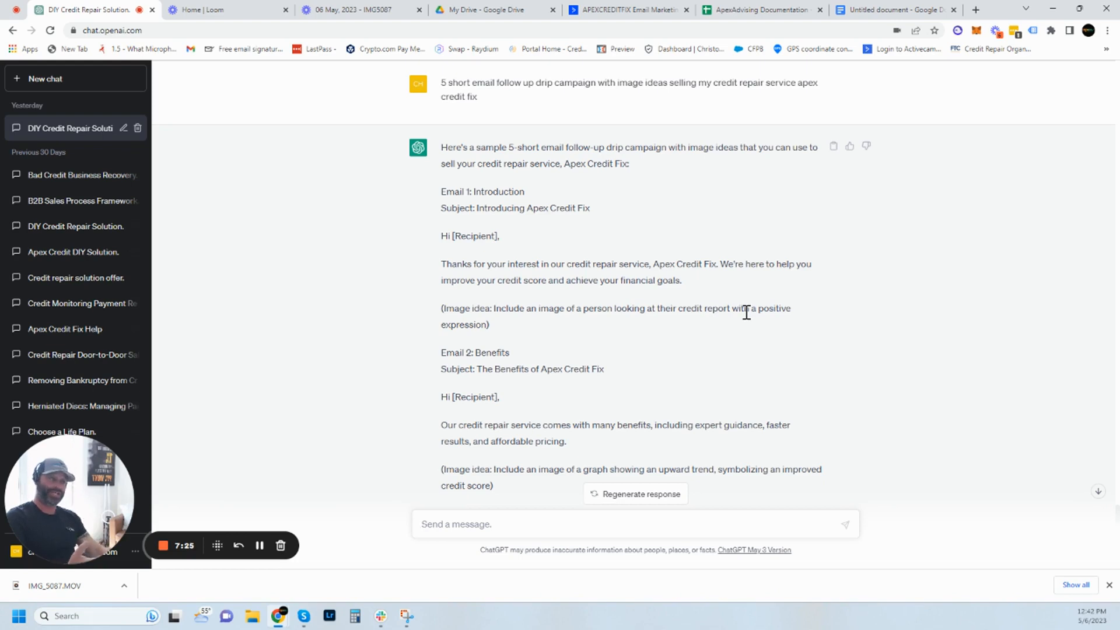
Review the image ideas in the generated email campaign and the email texts collected in the Google Docs document
scroll(746, 312, "down", 2)
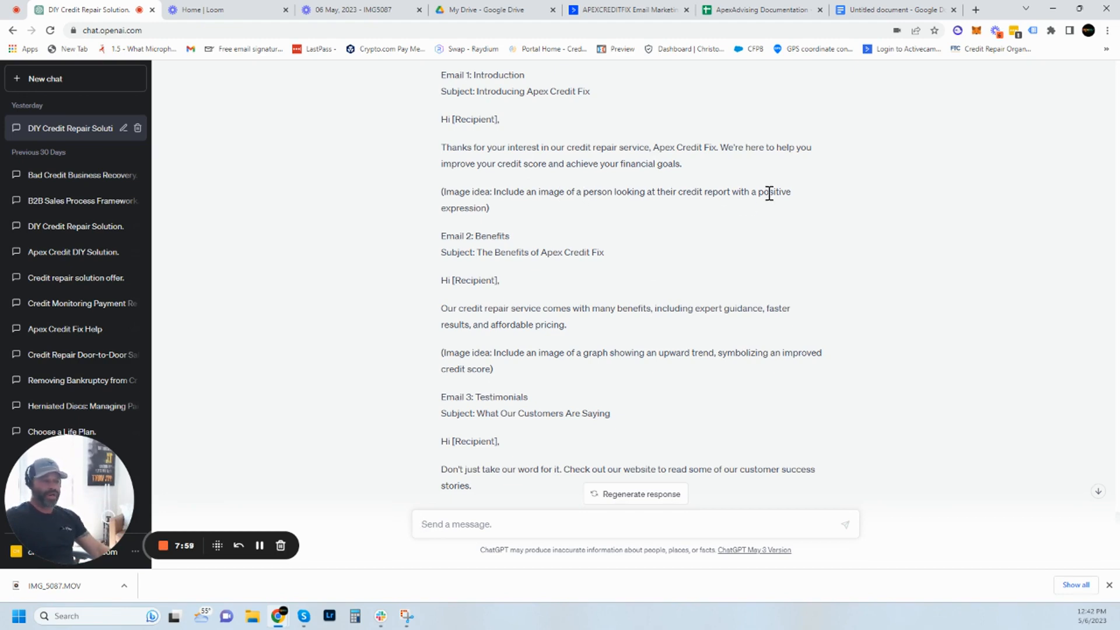
left_click(886, 9)
scroll(513, 204, "up", 3)
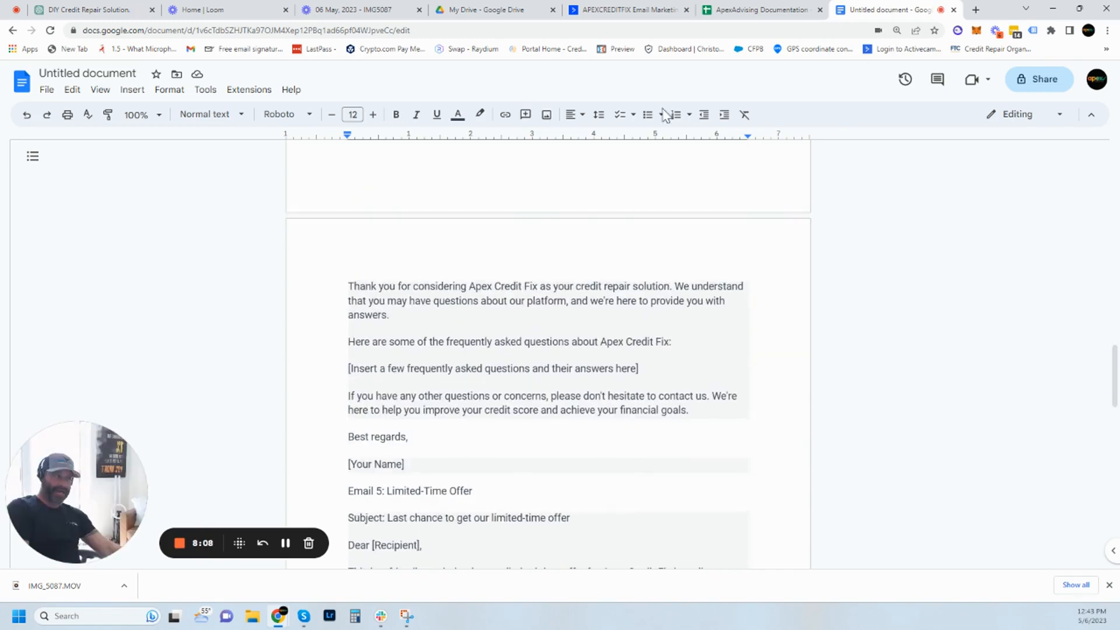
Switch to ActiveCampaign and create a new automation from scratch, dismissing the trigger selection
left_click(631, 12)
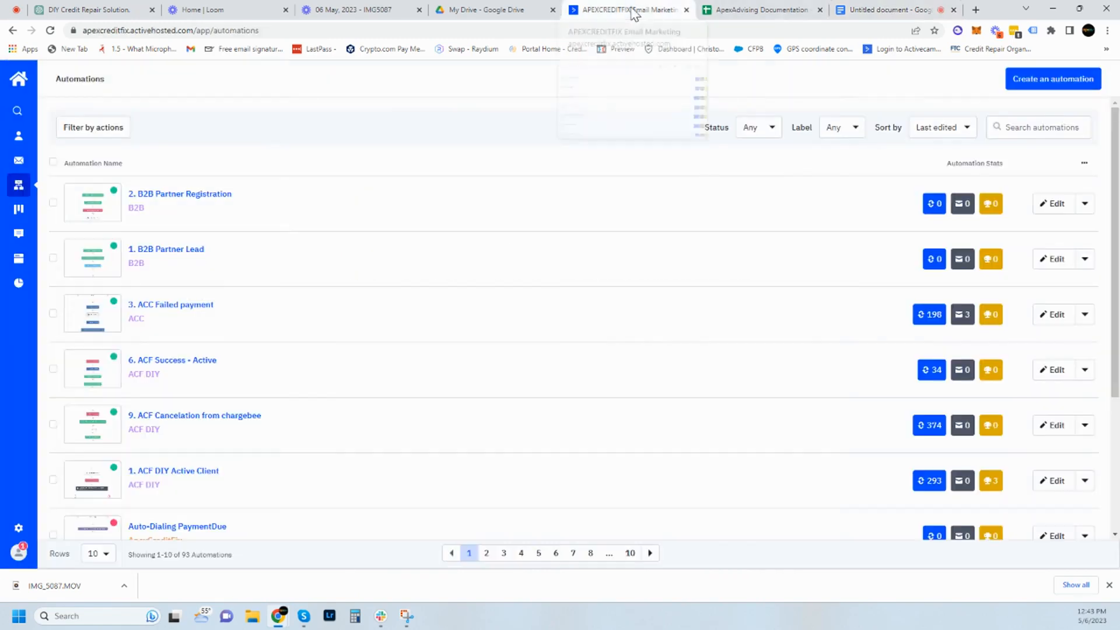
left_click(1025, 80)
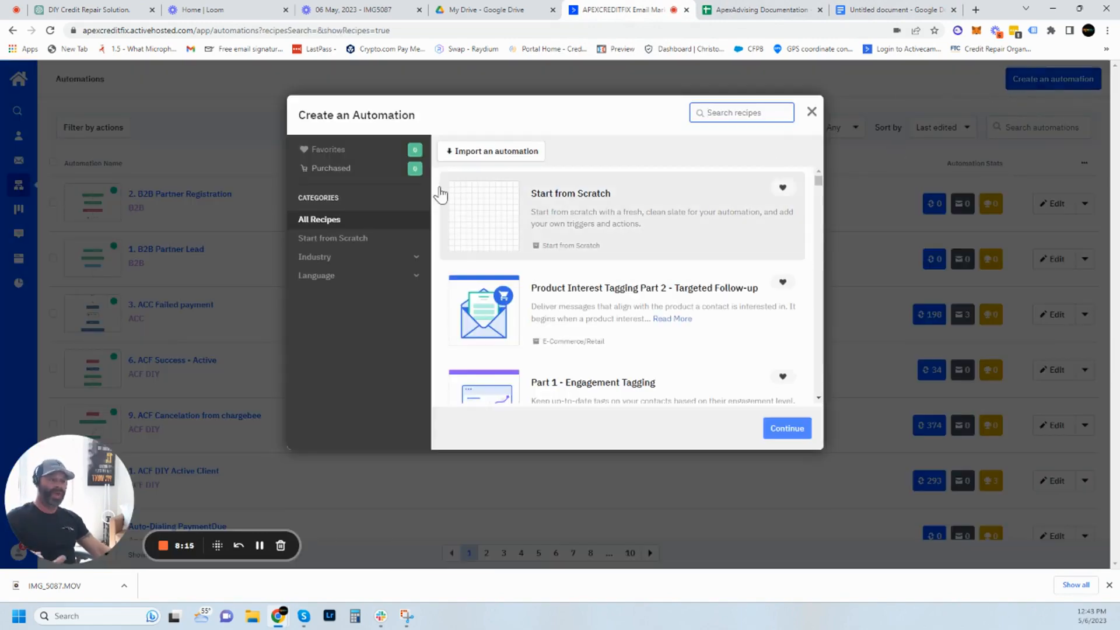
left_click(472, 221)
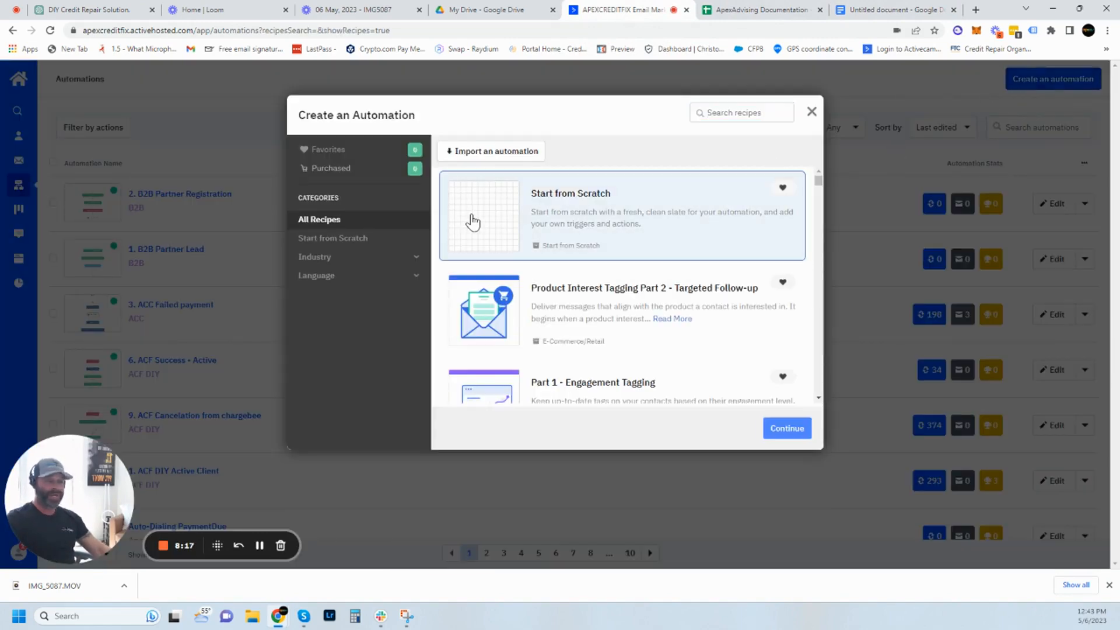
left_click(783, 432)
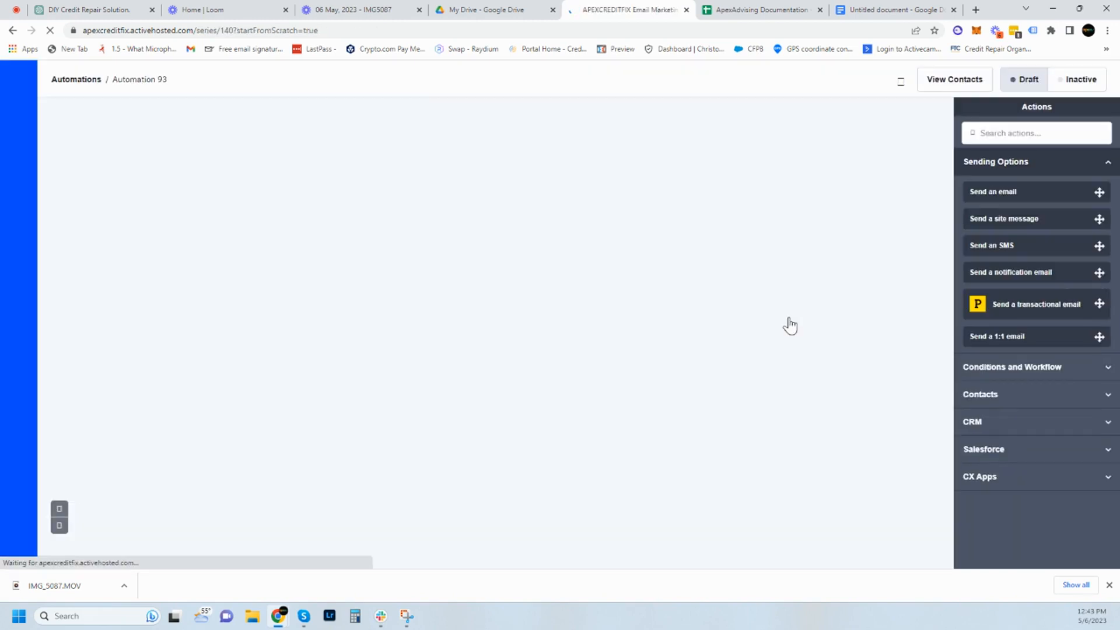
left_click(146, 80)
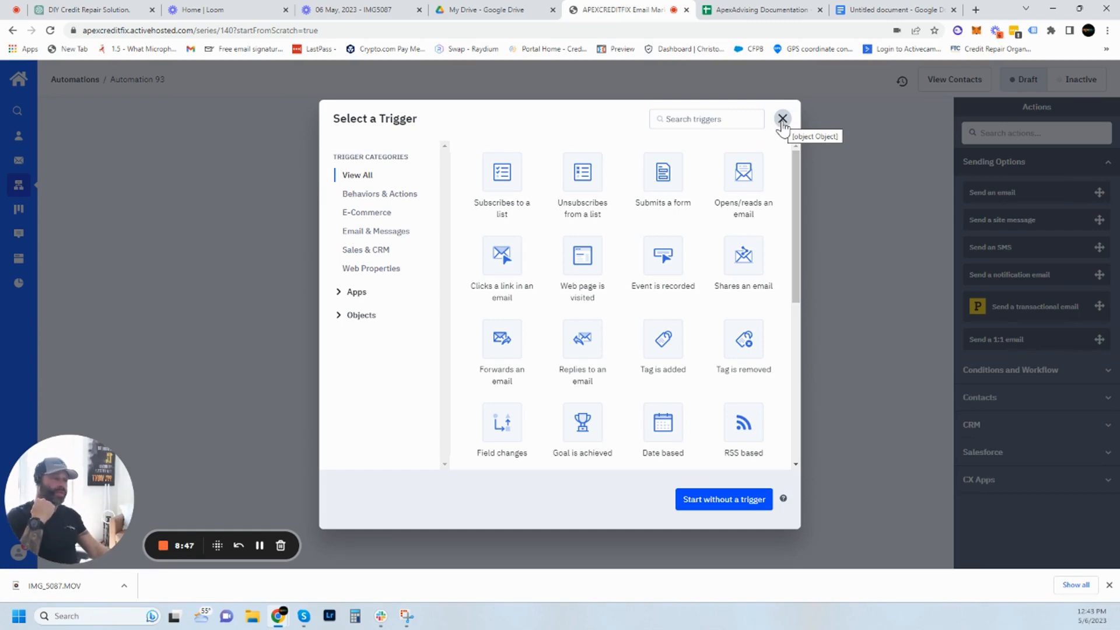
left_click(782, 119)
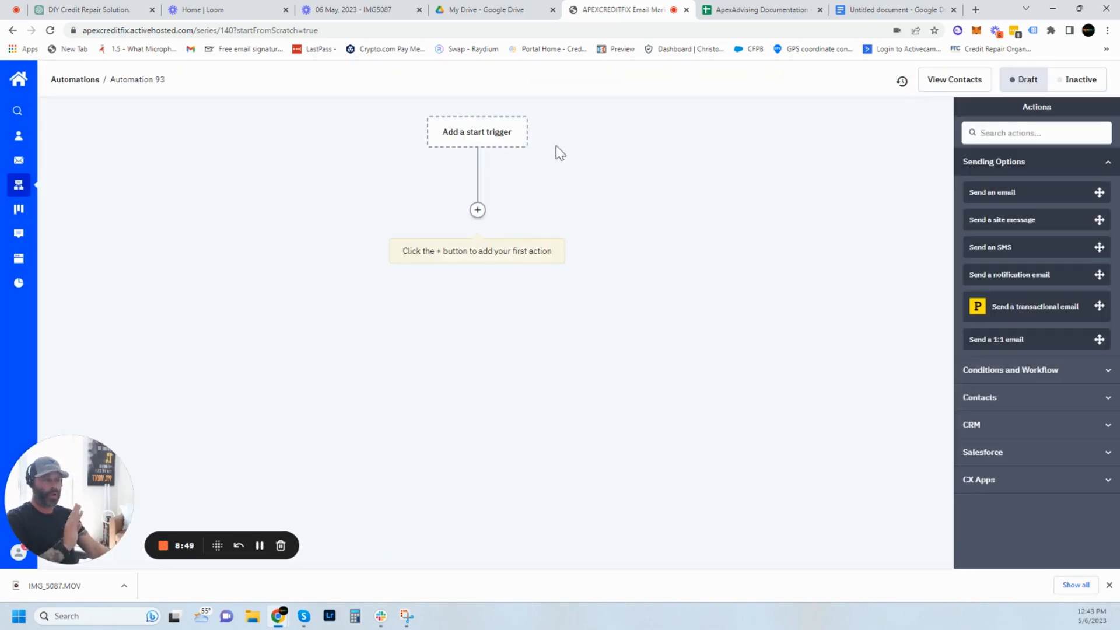
Add a send-email action below the start trigger and open the new email for naming
left_click(478, 211)
left_click(736, 17)
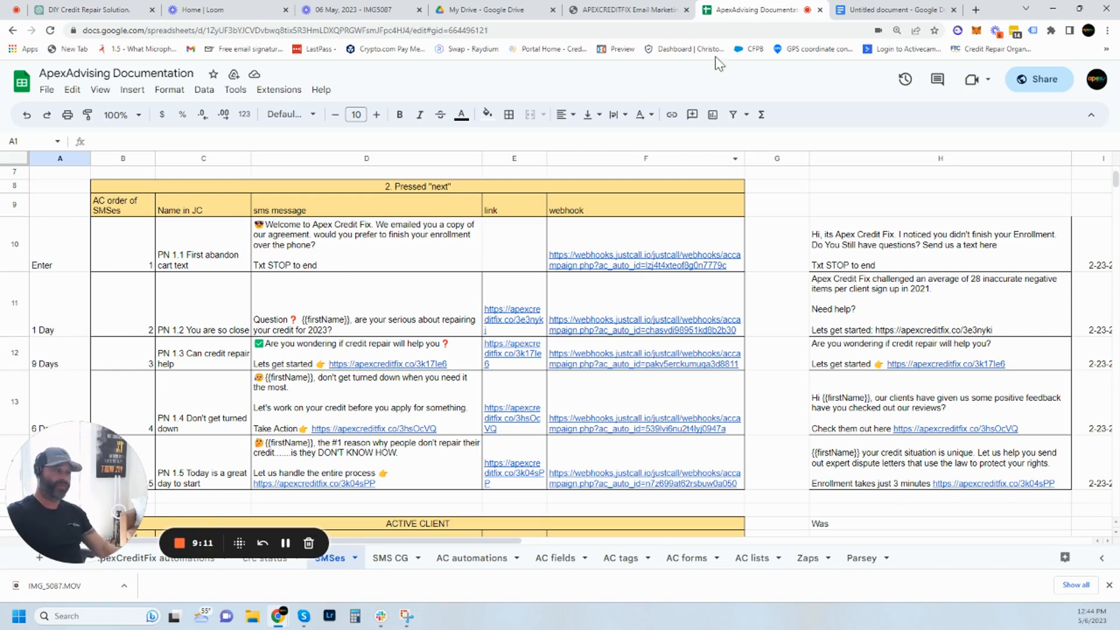
left_click(650, 19)
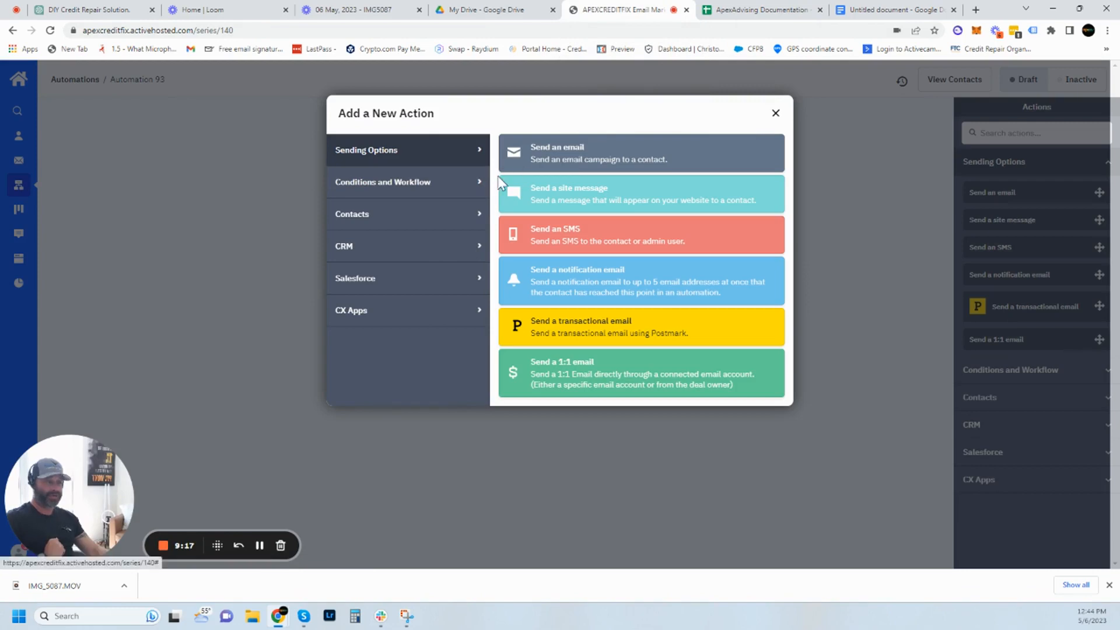
left_click(545, 153)
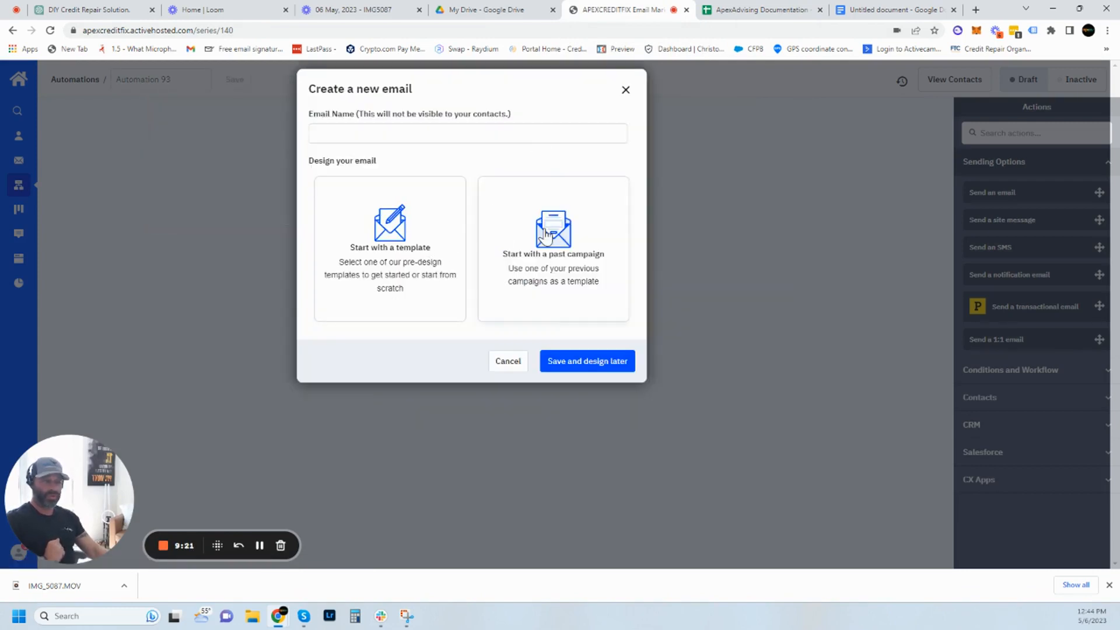
left_click(426, 245)
left_click(431, 136)
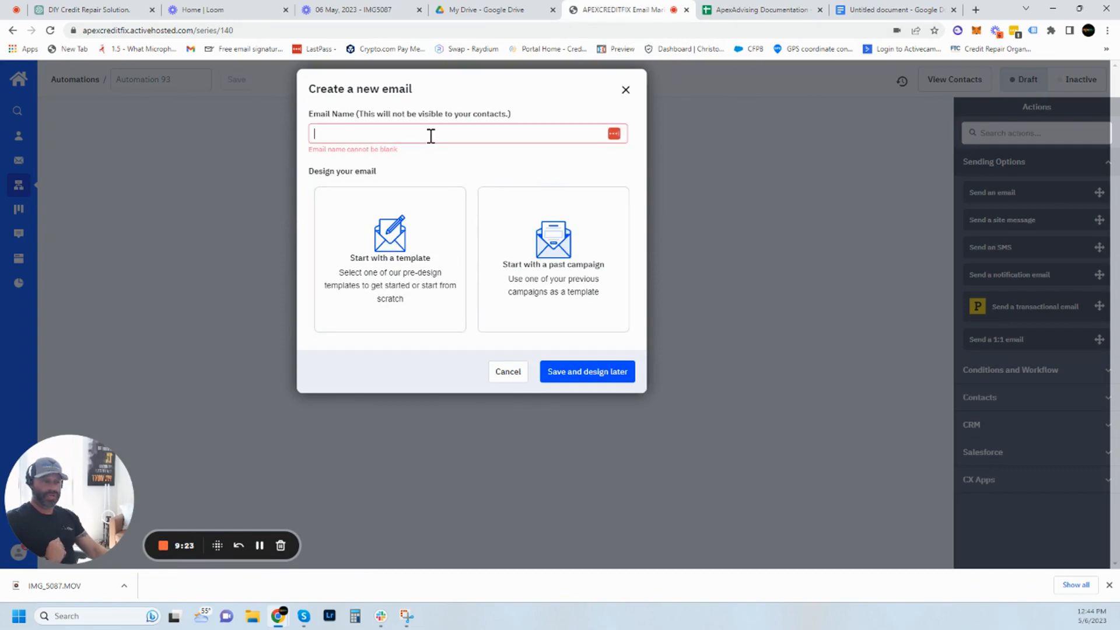
Copy the "Email 1: Introduction" heading from the Google Docs document as the new email's name in ActiveCampaign and create the email
left_click(892, 9)
scroll(637, 233, "up", 15)
scroll(627, 261, "up", 10)
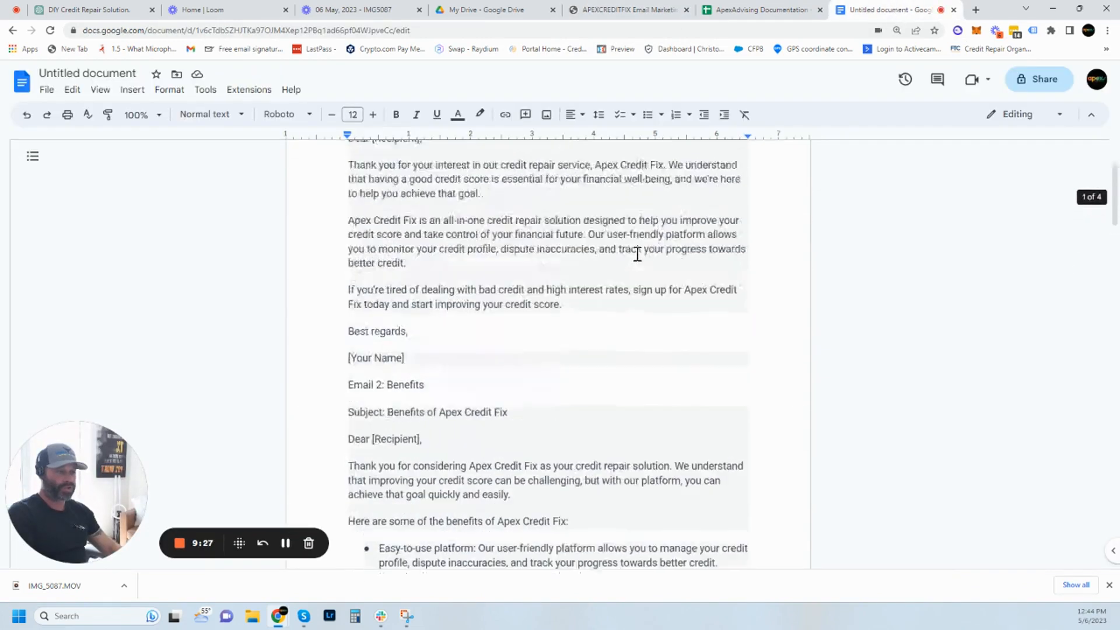
left_click_drag(443, 219, 348, 218)
key("ctrl+c")
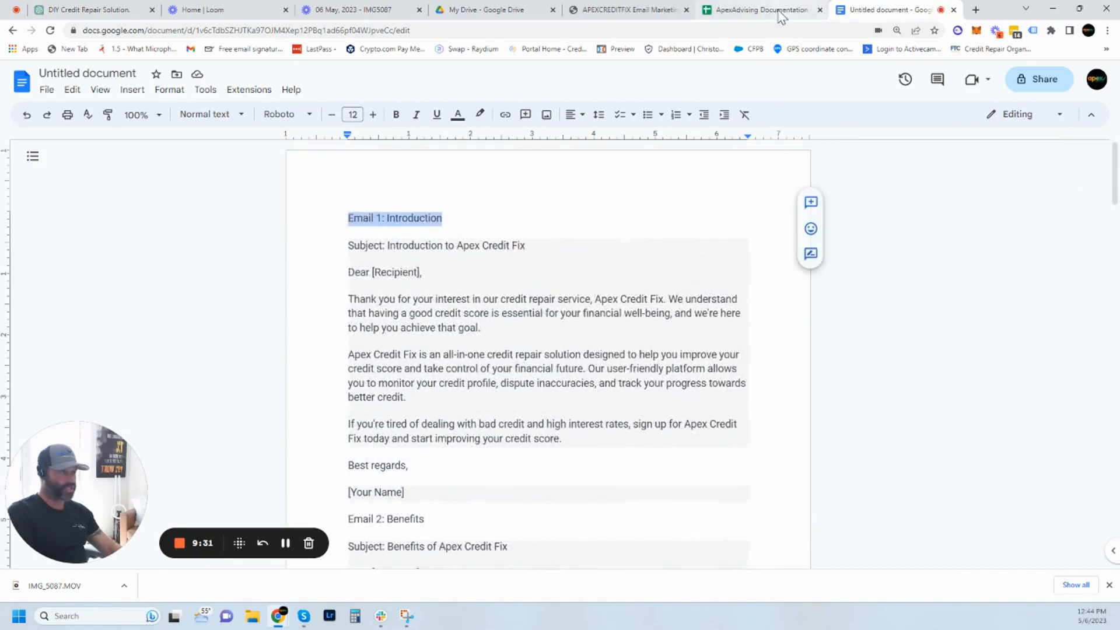
left_click(627, 9)
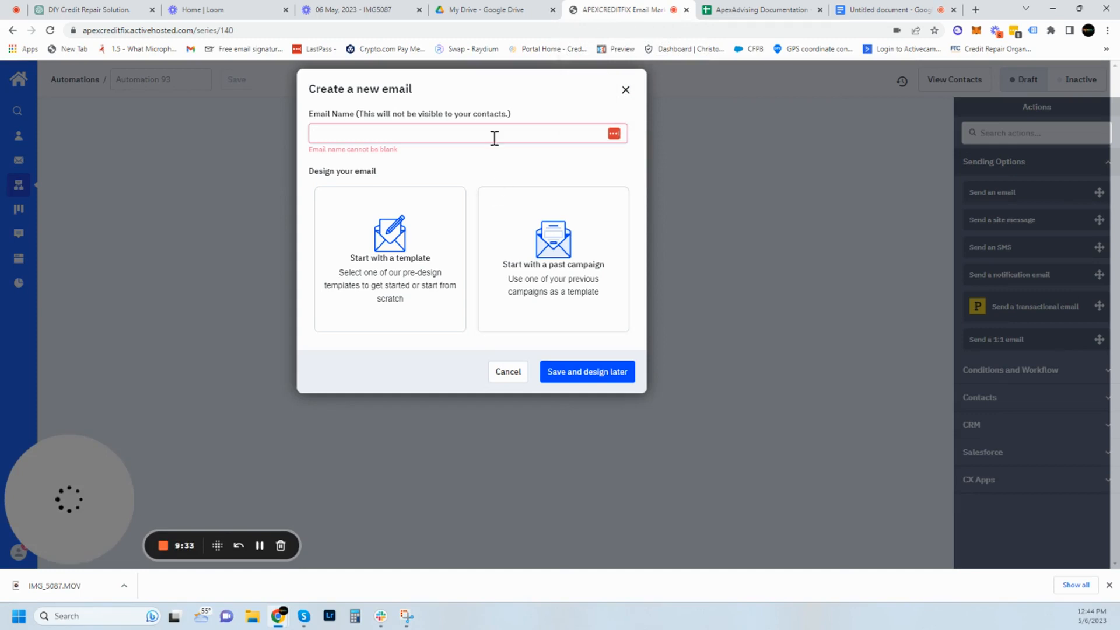
key("ctrl+v")
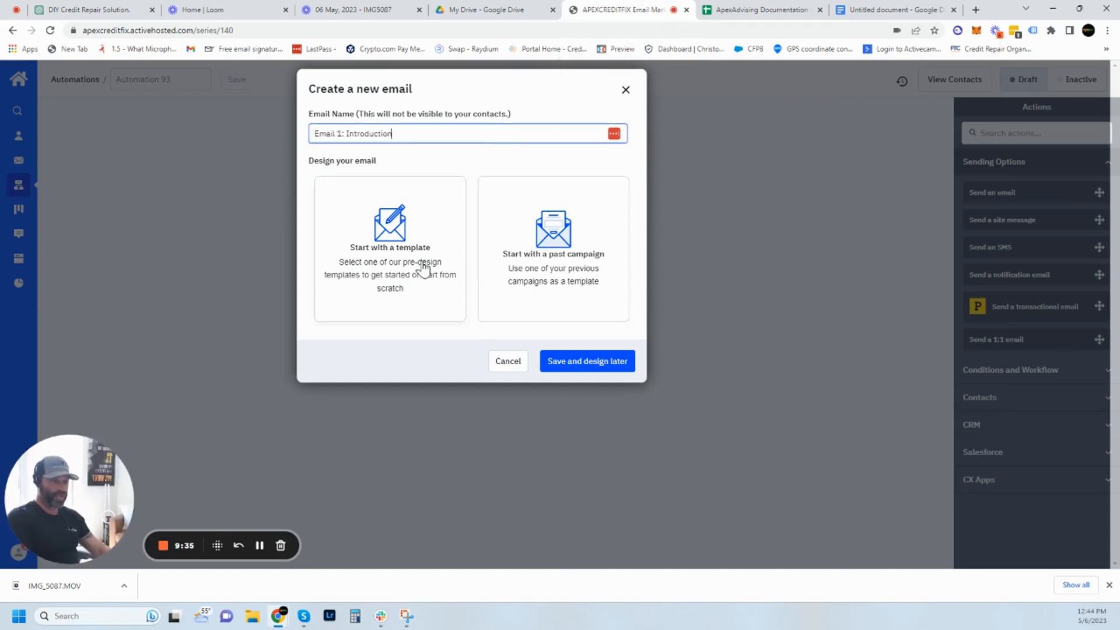
key("Return")
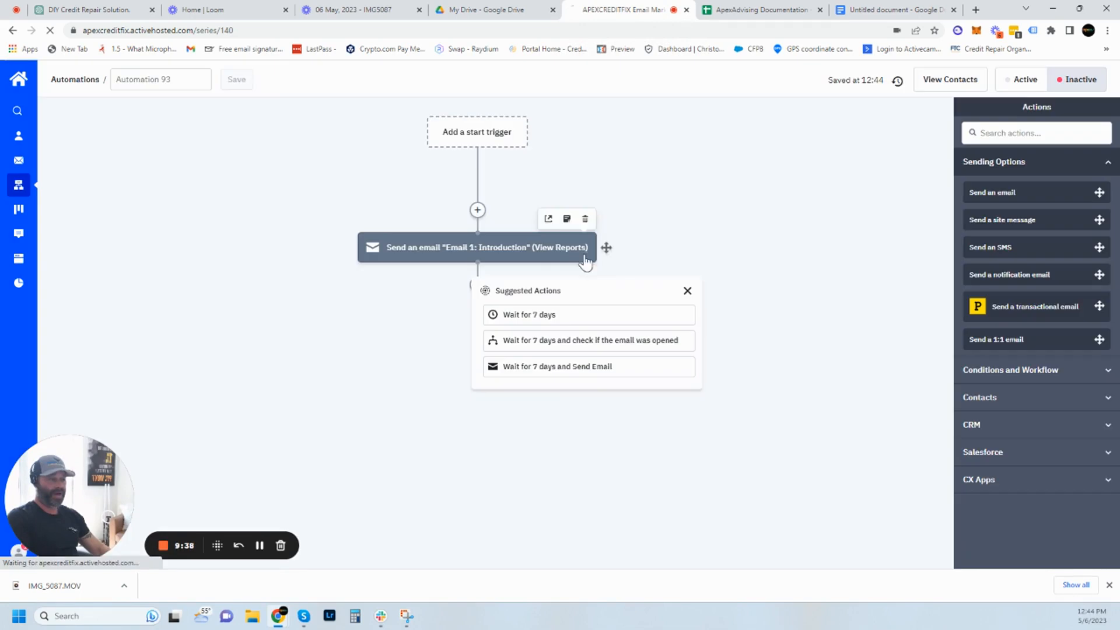
left_click(583, 257)
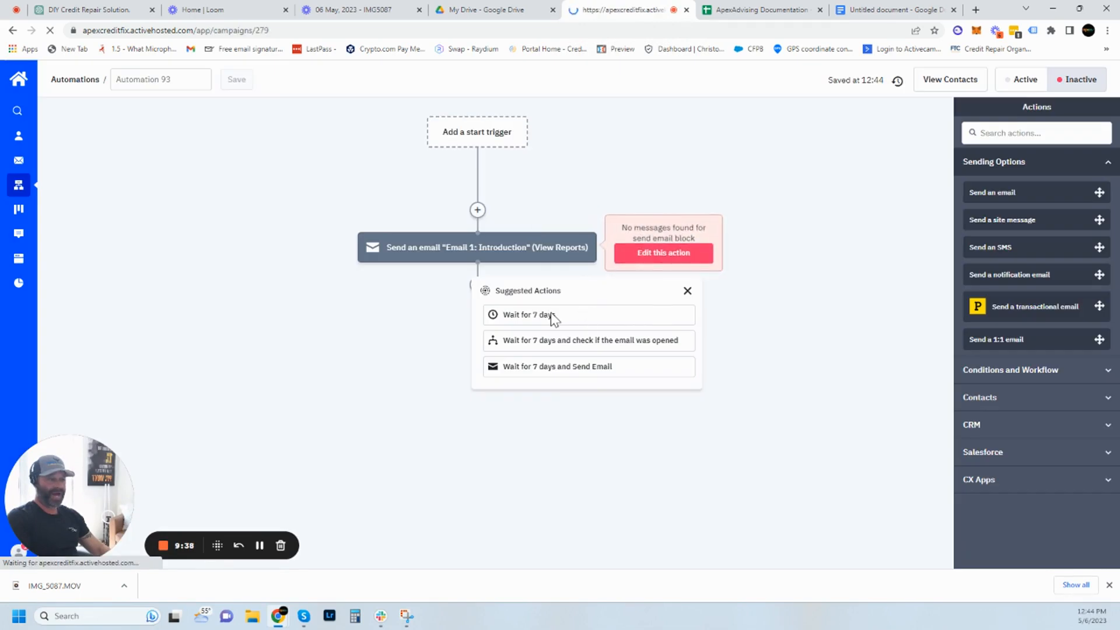
left_click(670, 251)
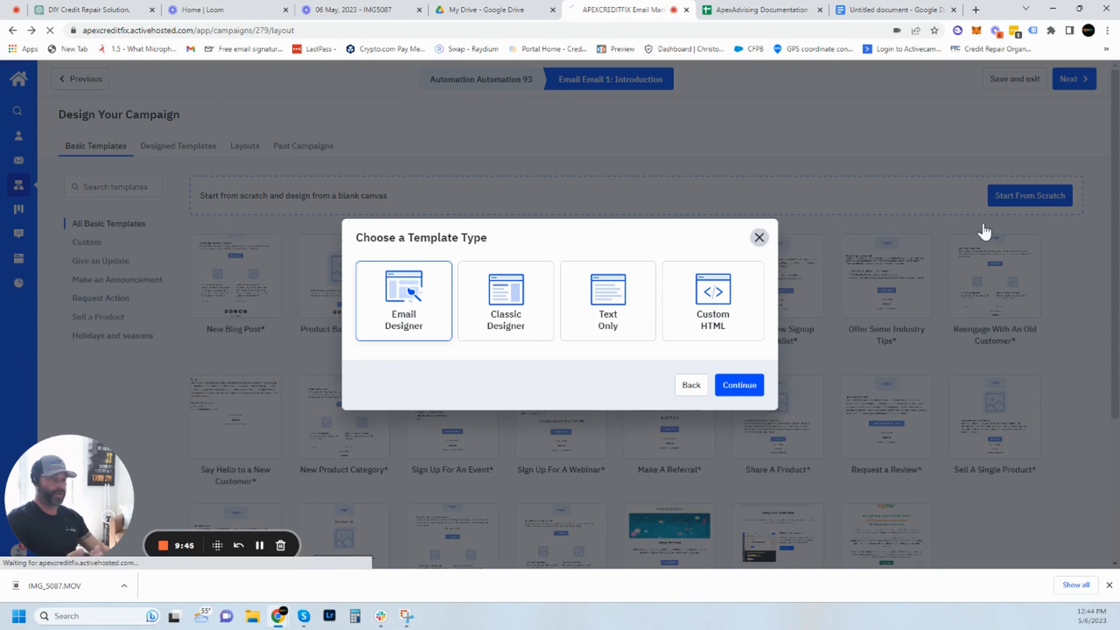
left_click(760, 243)
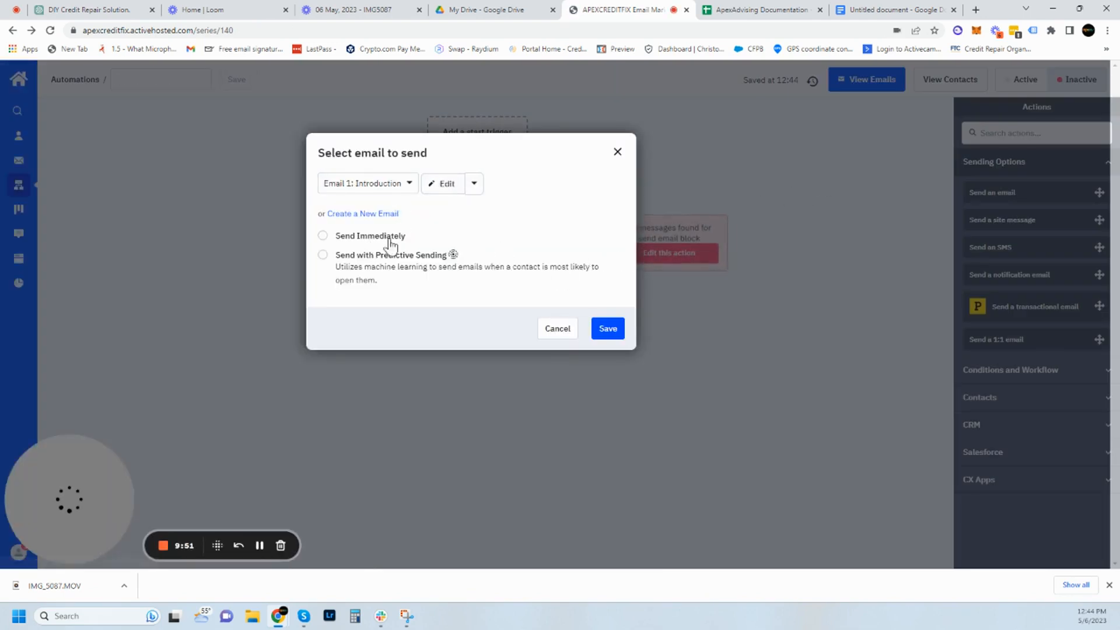
Edit Email 1: Introduction with the Email Designer template type and start its design from scratch
left_click(447, 191)
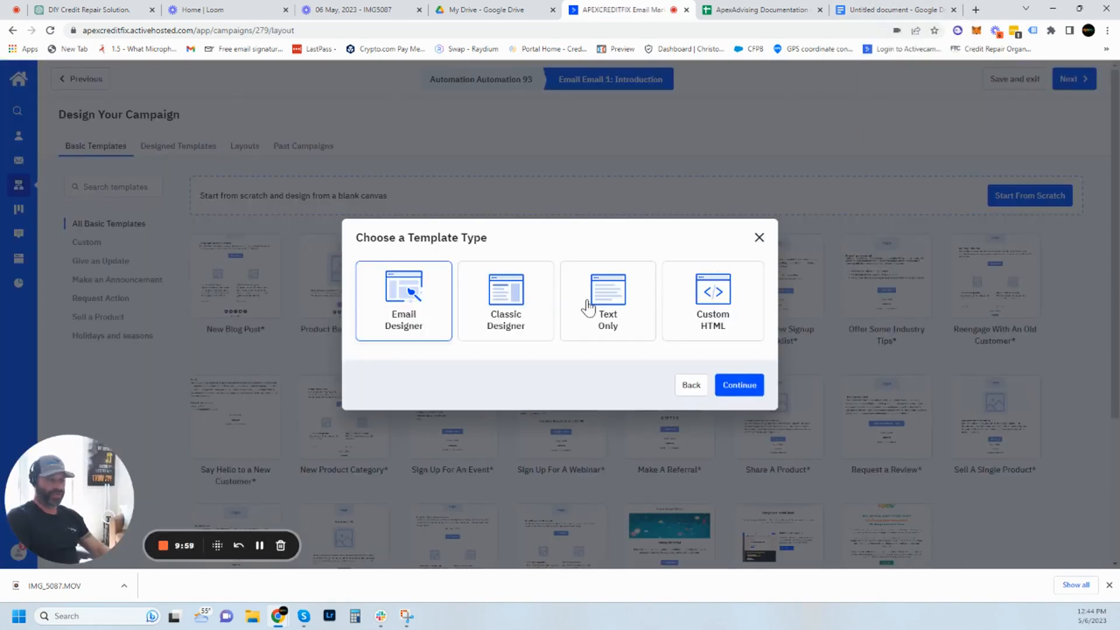
left_click(512, 306)
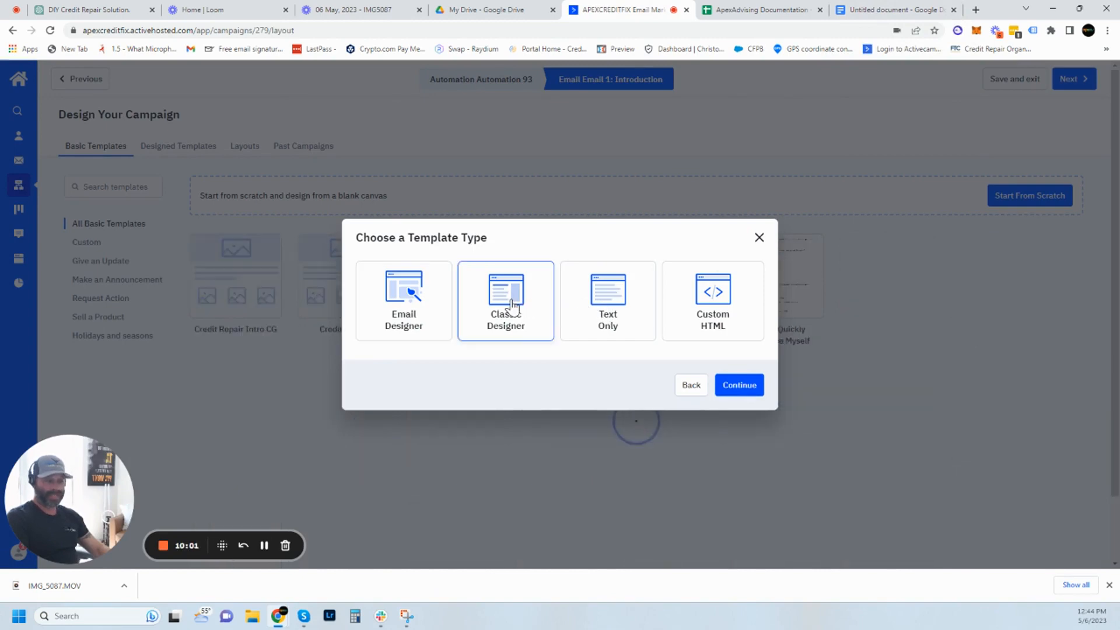
left_click(430, 310)
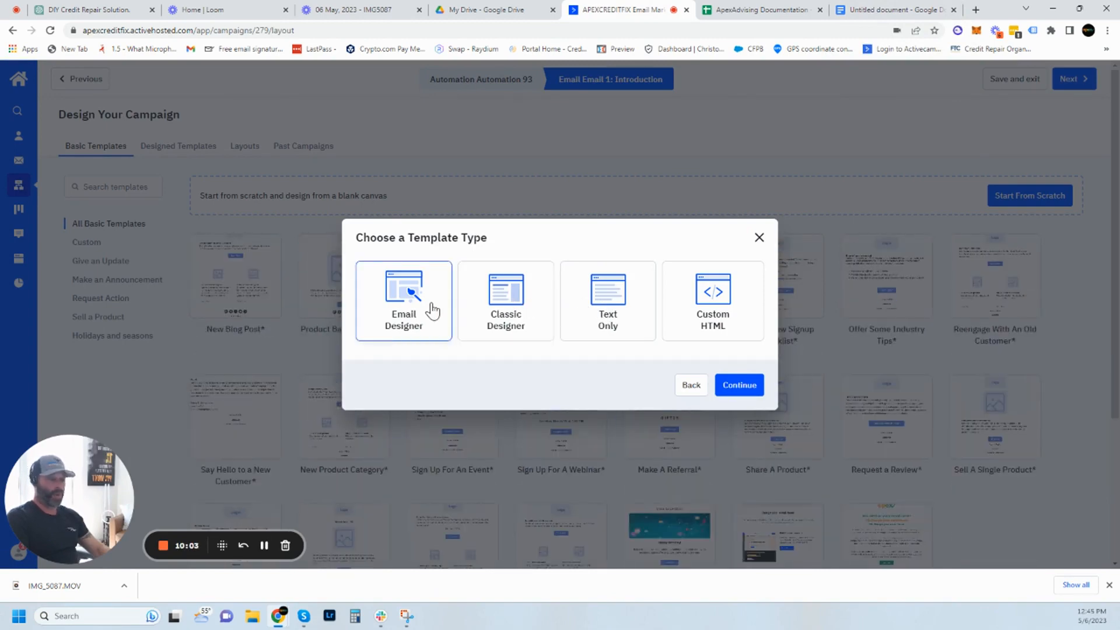
left_click(736, 388)
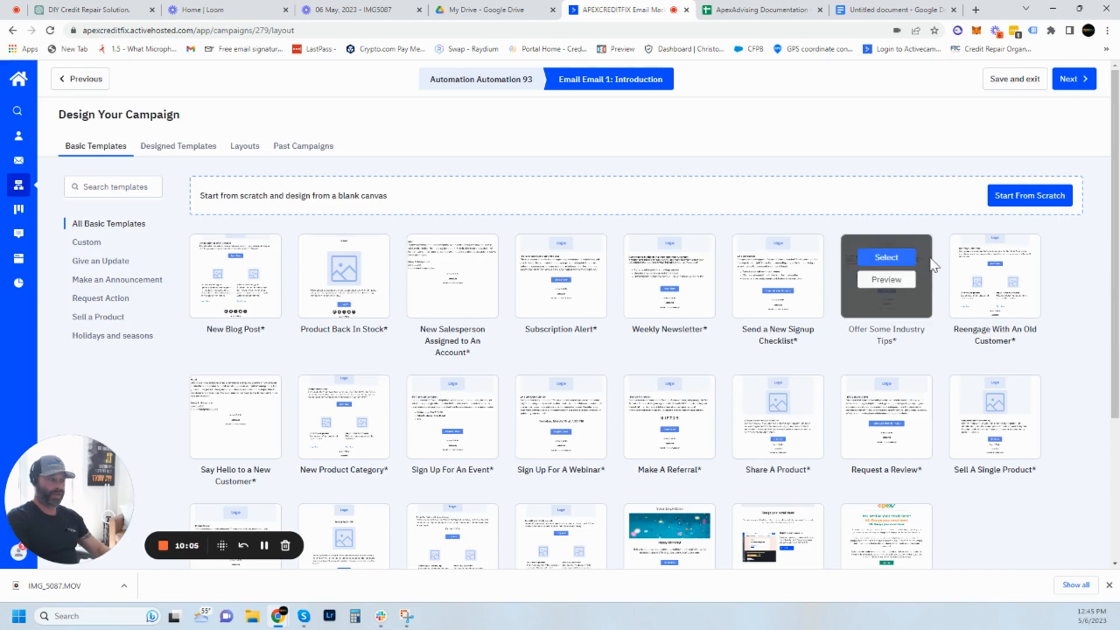
mouse_move(420, 263)
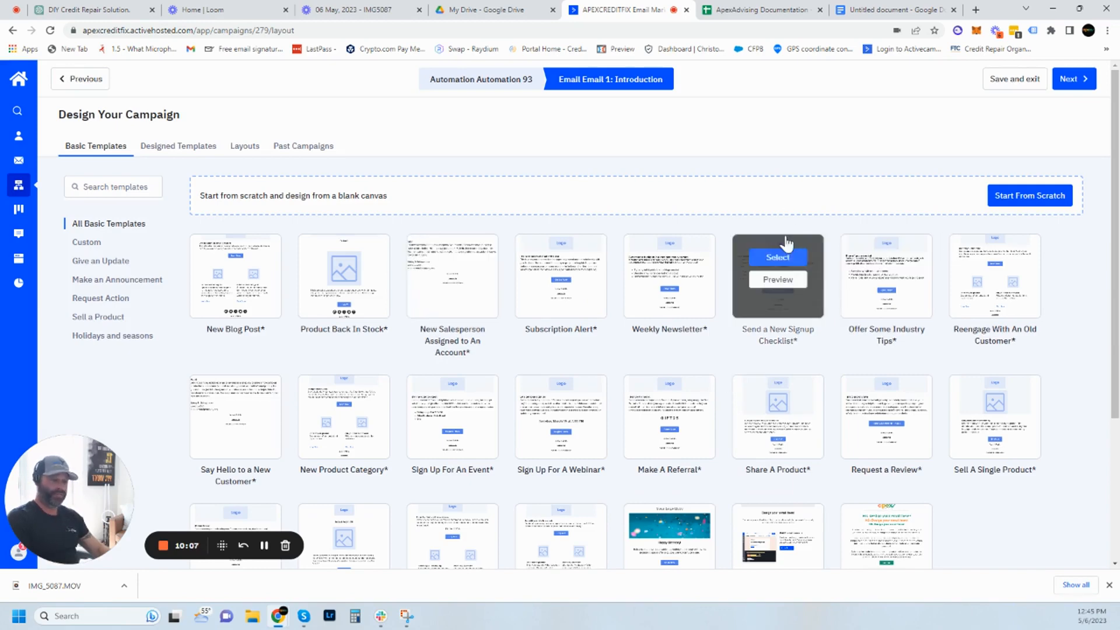
left_click(1054, 200)
Copy the line "Subject: Introduction to Apex Credit Fix" from the Google Docs document into the email subject in ActiveCampaign
left_click(546, 362)
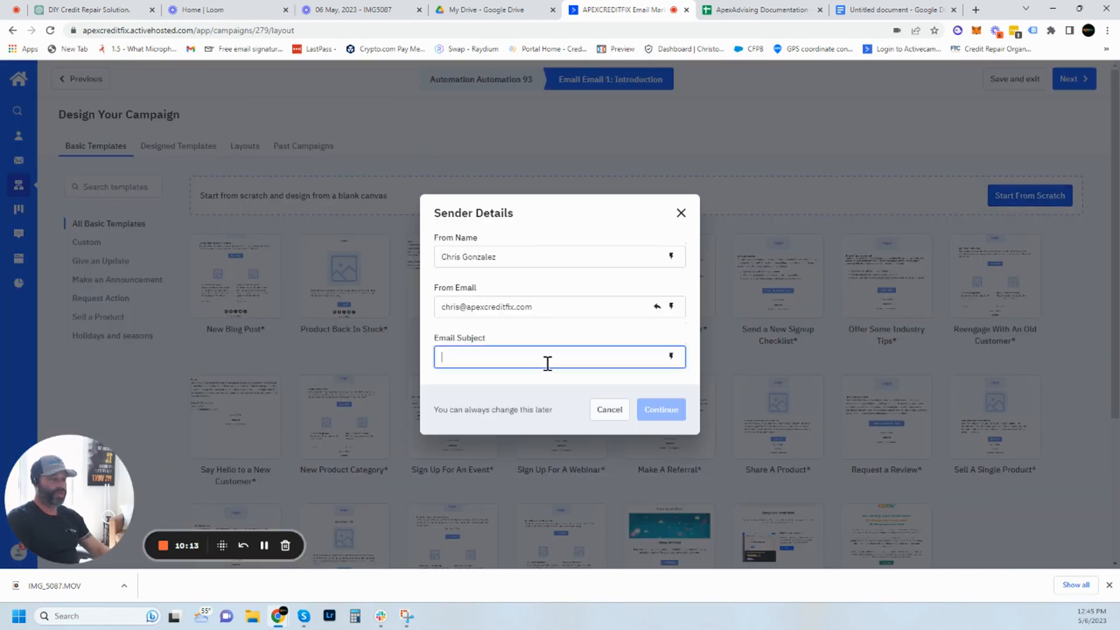
left_click(863, 10)
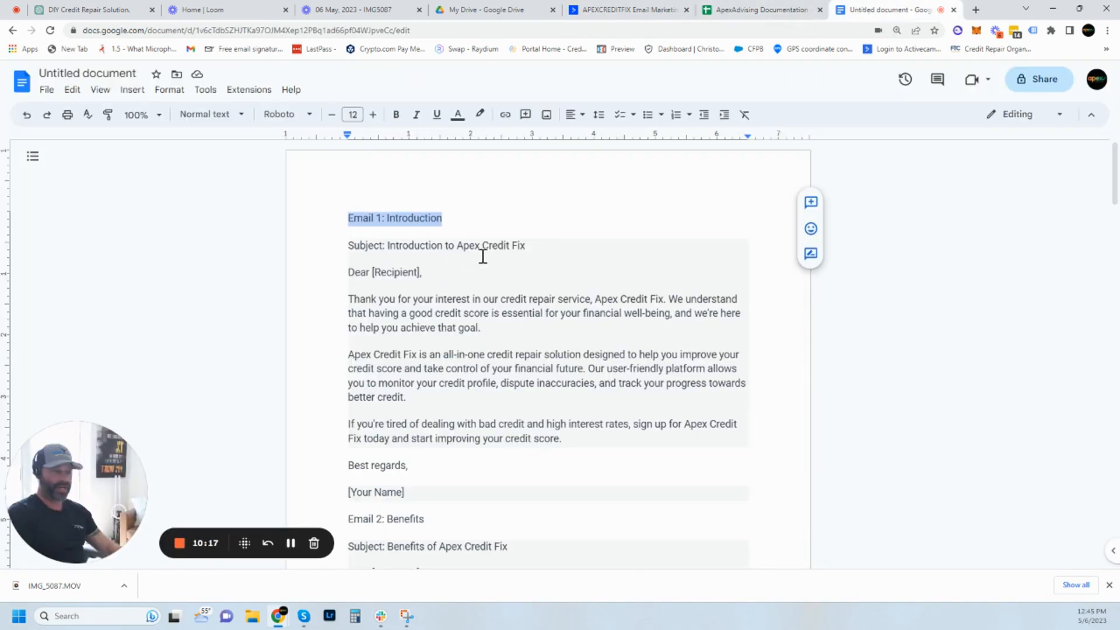
left_click_drag(521, 244, 350, 253)
key("ctrl+c")
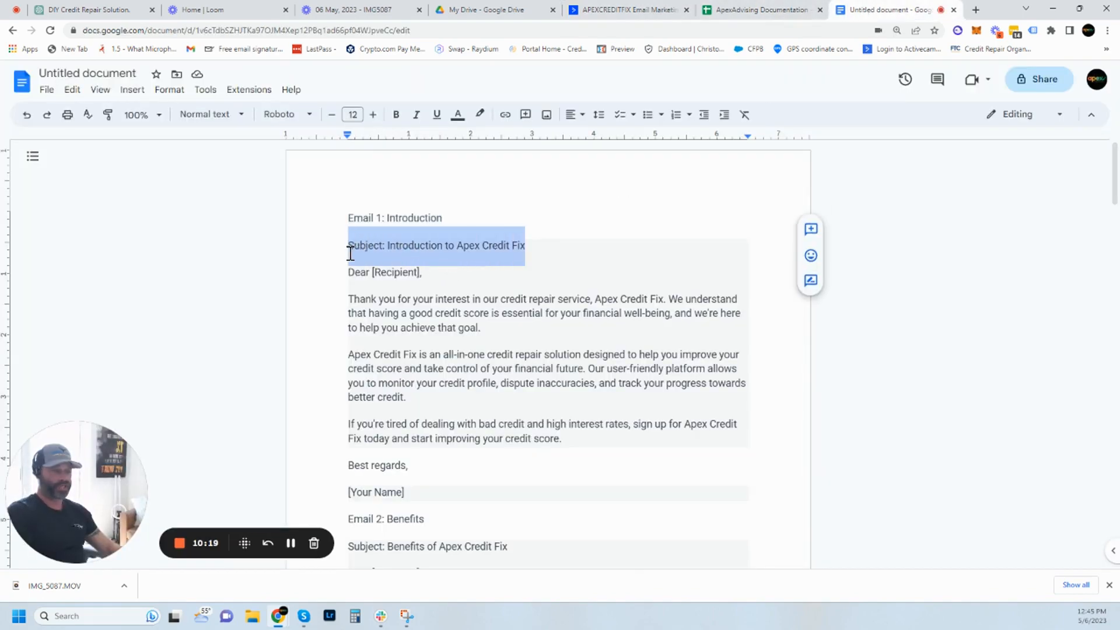
left_click(664, 9)
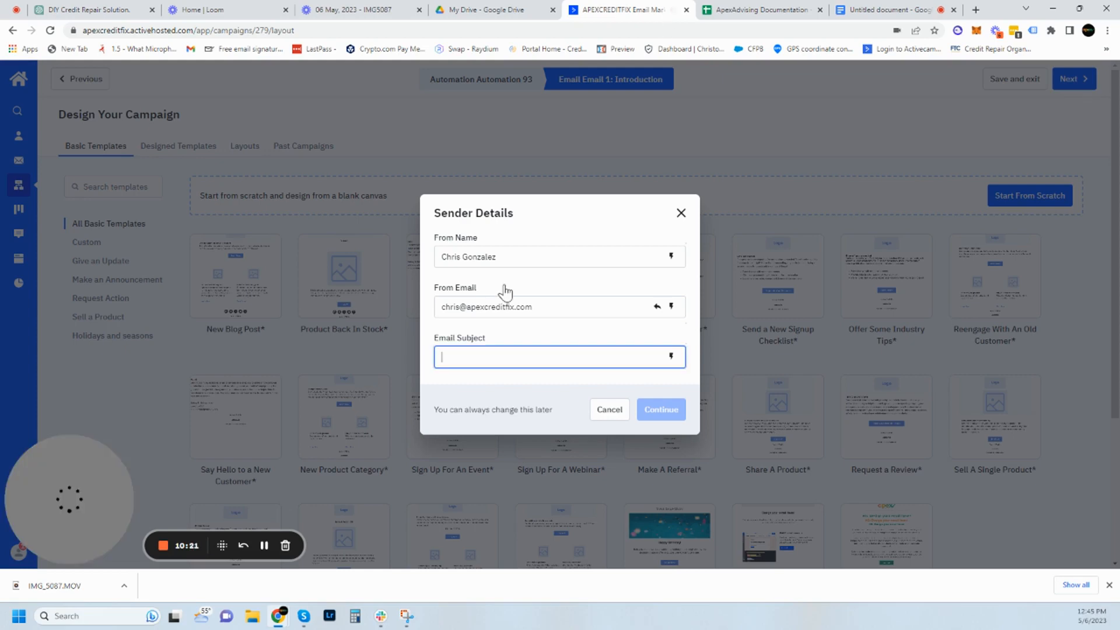
key("ctrl+v")
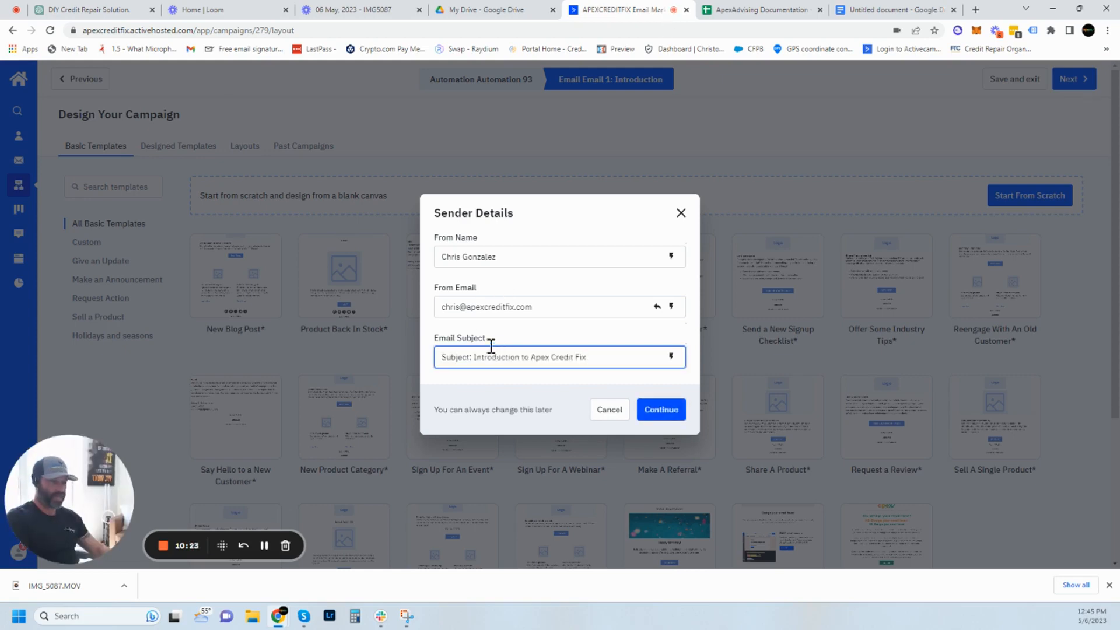
Replace the personal mailbox name in the sender's From Email with the company's general info mailbox
left_click(462, 308)
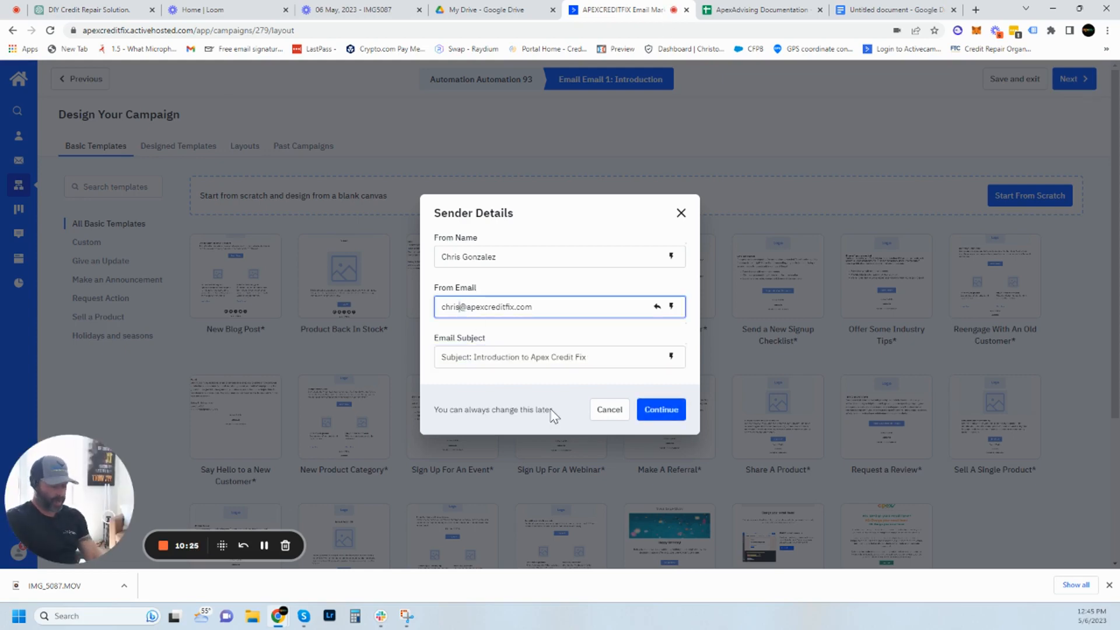
key("BackSpace")
key("BackSpace")
key("BackSpace")
key("BackSpace")
key("BackSpace")
type("support")
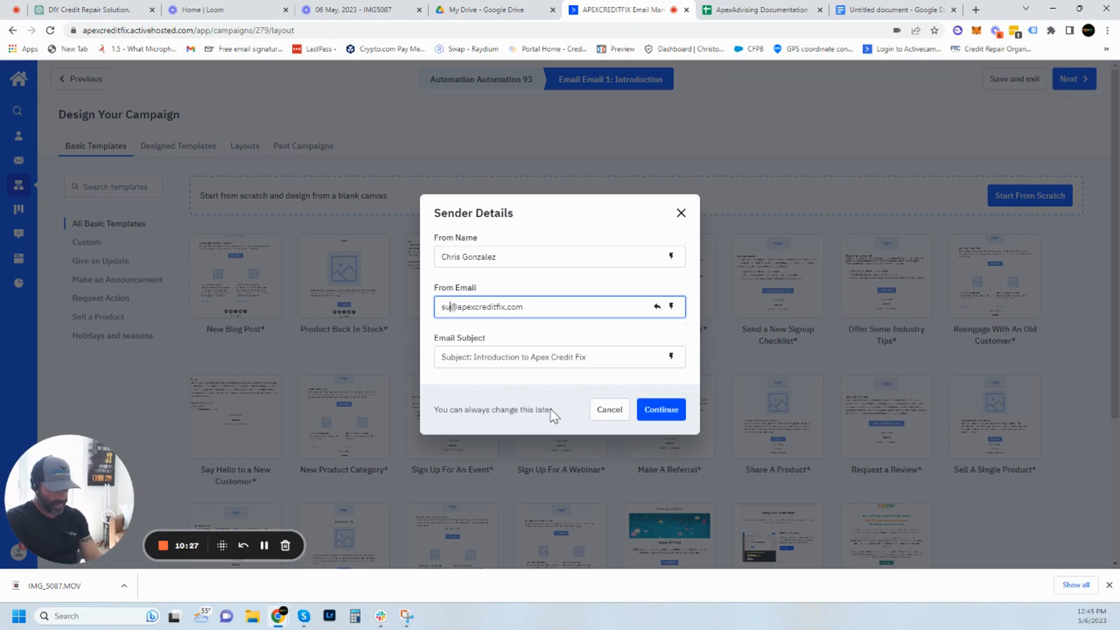
key("BackSpace")
key("BackSpace")
key("BackSpace")
key("BackSpace")
key("BackSpace")
key("BackSpace")
key("BackSpace")
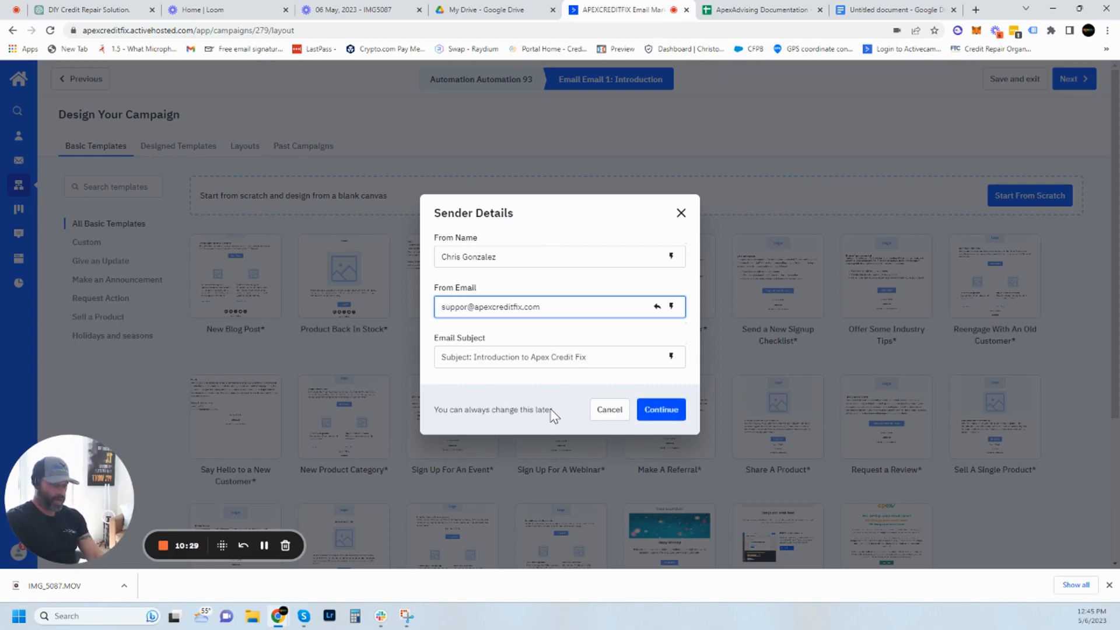
type("info")
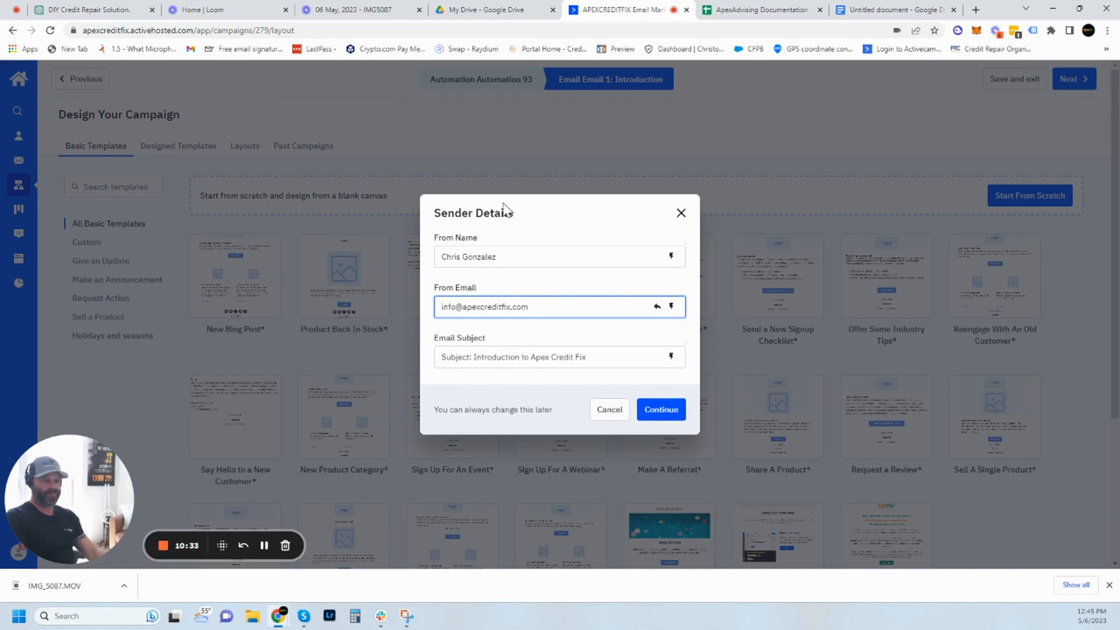
Replace the sender's From Name with Apex Credit Fix
left_click_drag(502, 254, 301, 273)
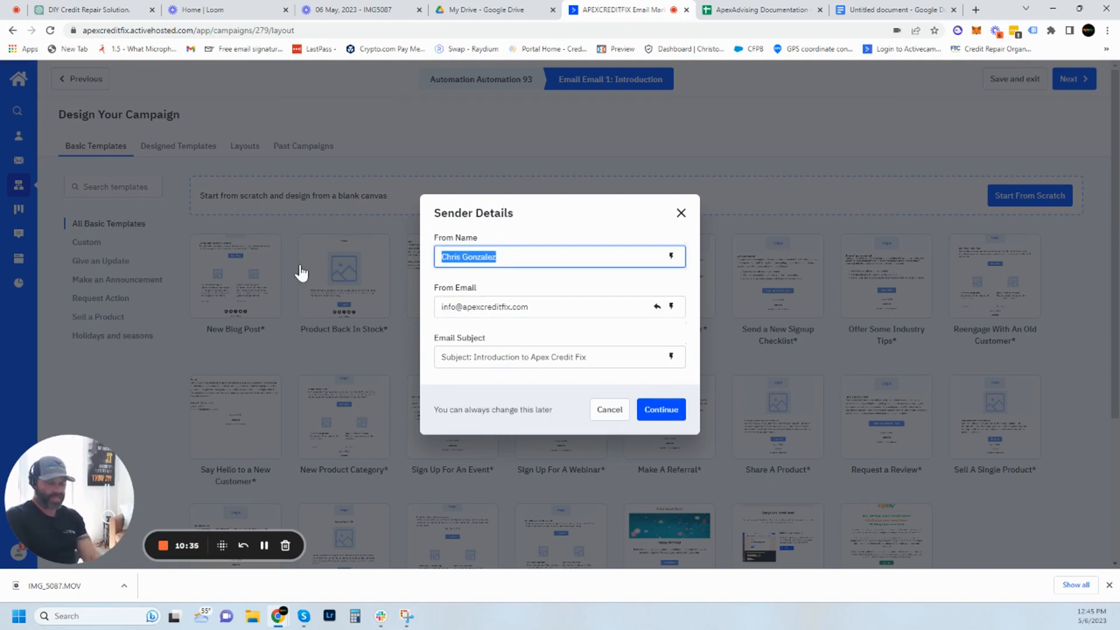
type("C")
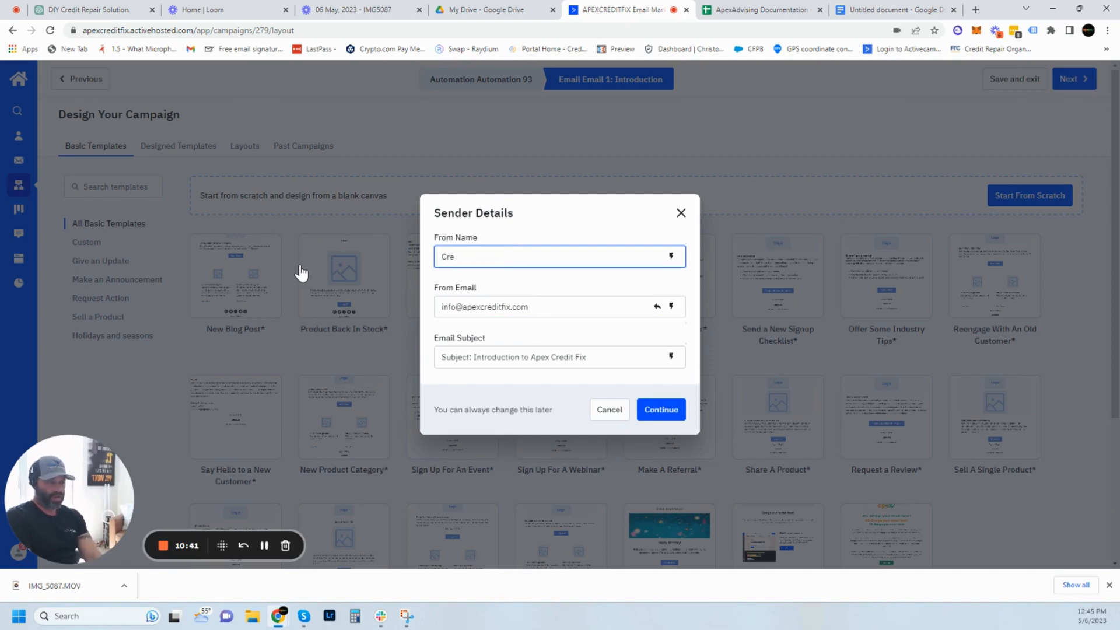
key("BackSpace")
type("Apex")
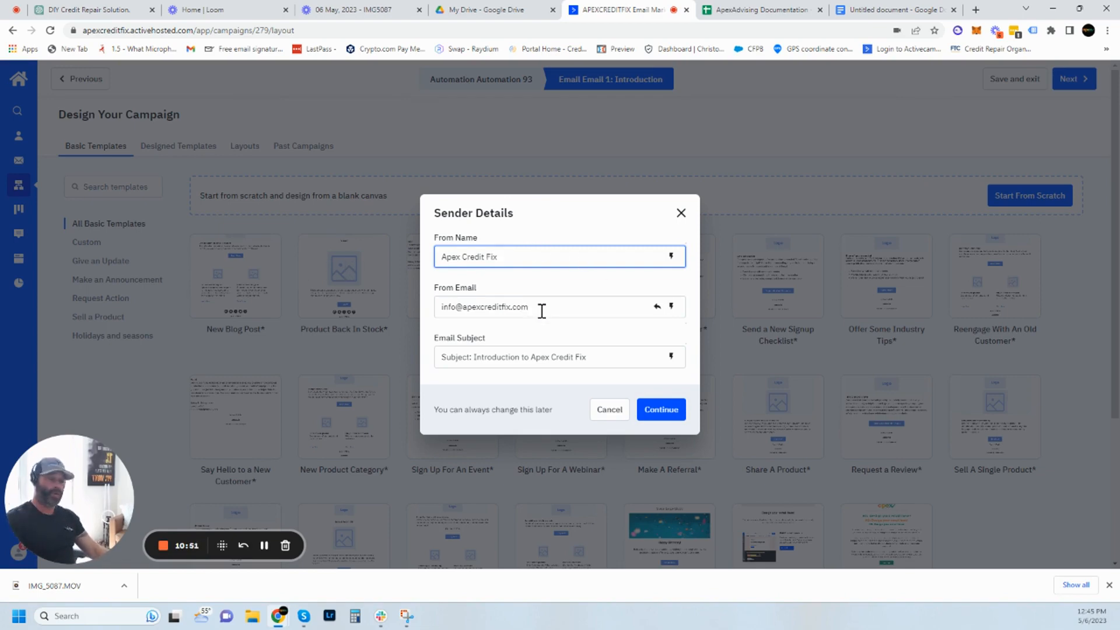
Try a red siren emoji at the start of the email subject, then remove it
left_click(443, 358)
right_click(442, 361)
left_click(467, 376)
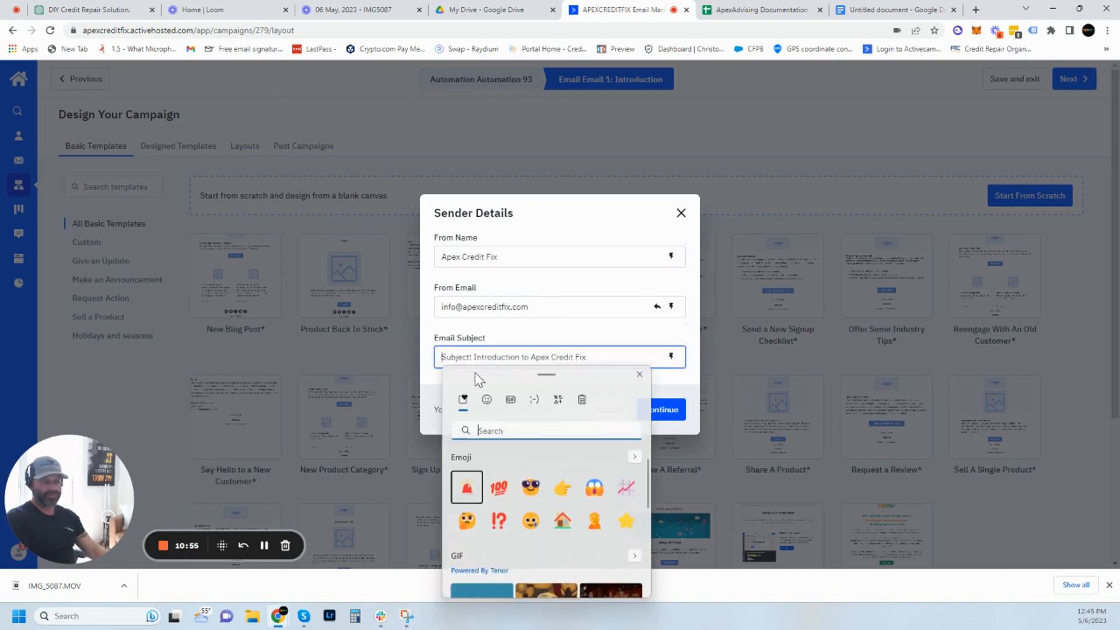
left_click(475, 485)
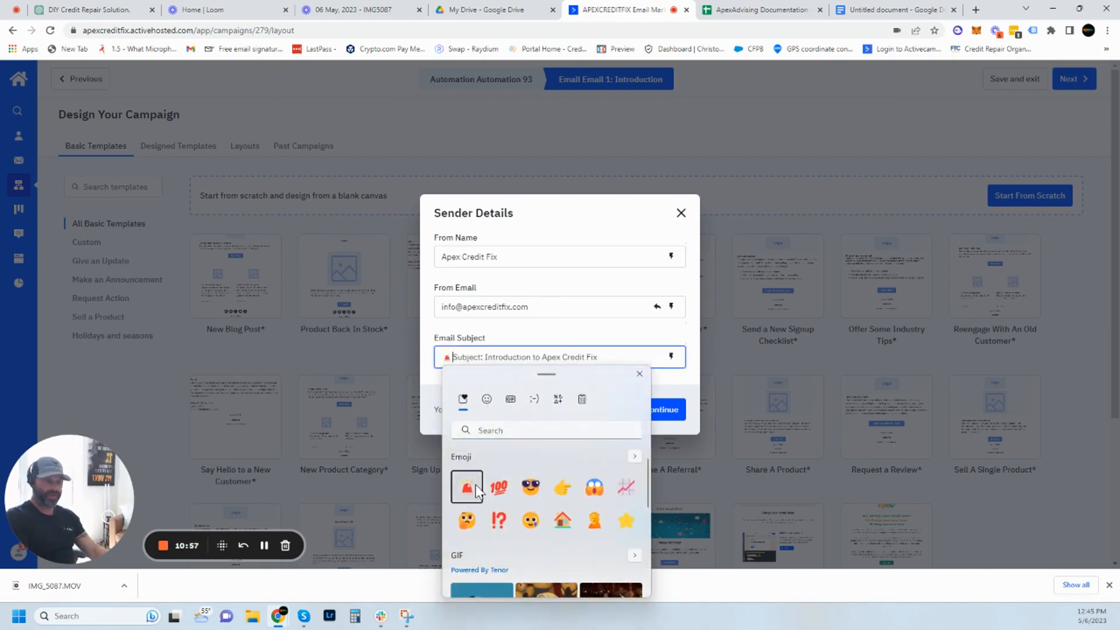
left_click(612, 334)
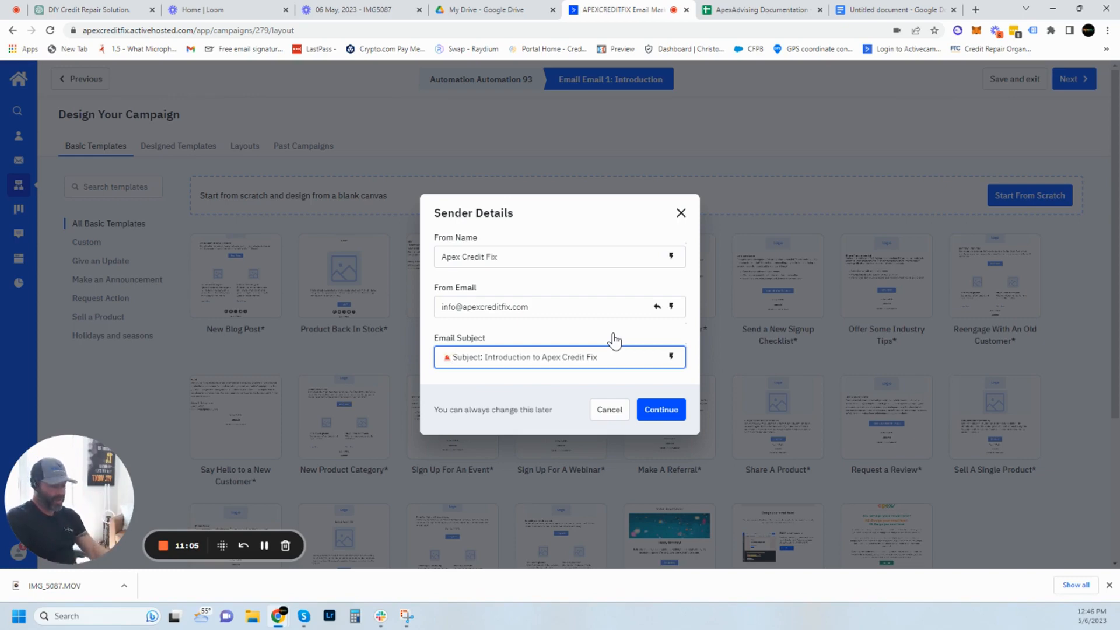
key("BackSpace")
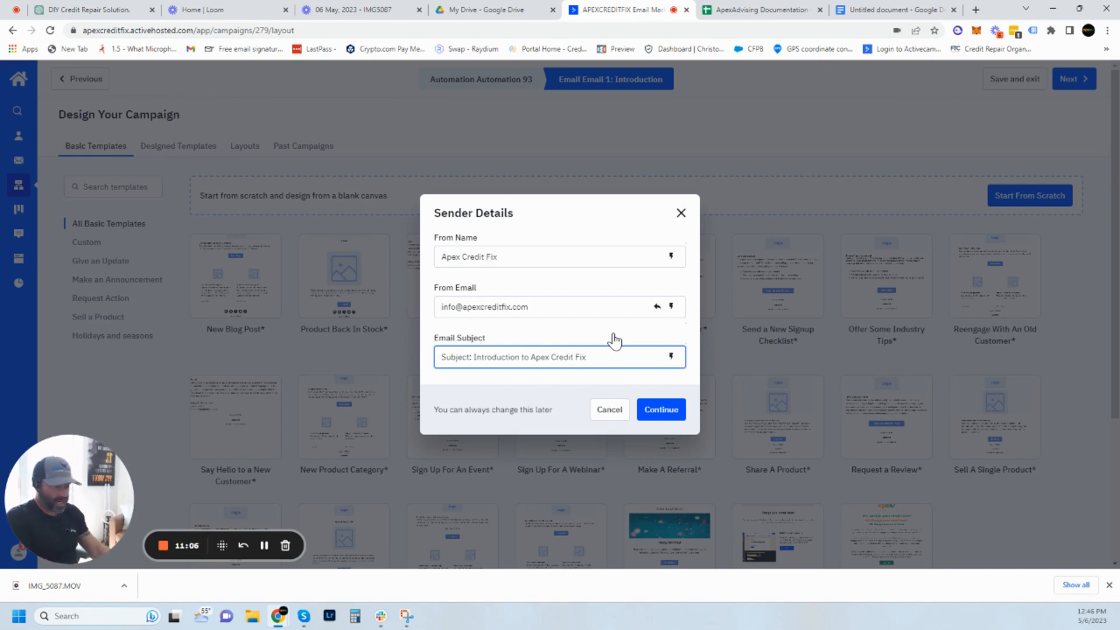
Try a green check mark emoji, found by searching for "check", at the start of the email subject, then delete it
right_click(438, 356)
left_click(469, 367)
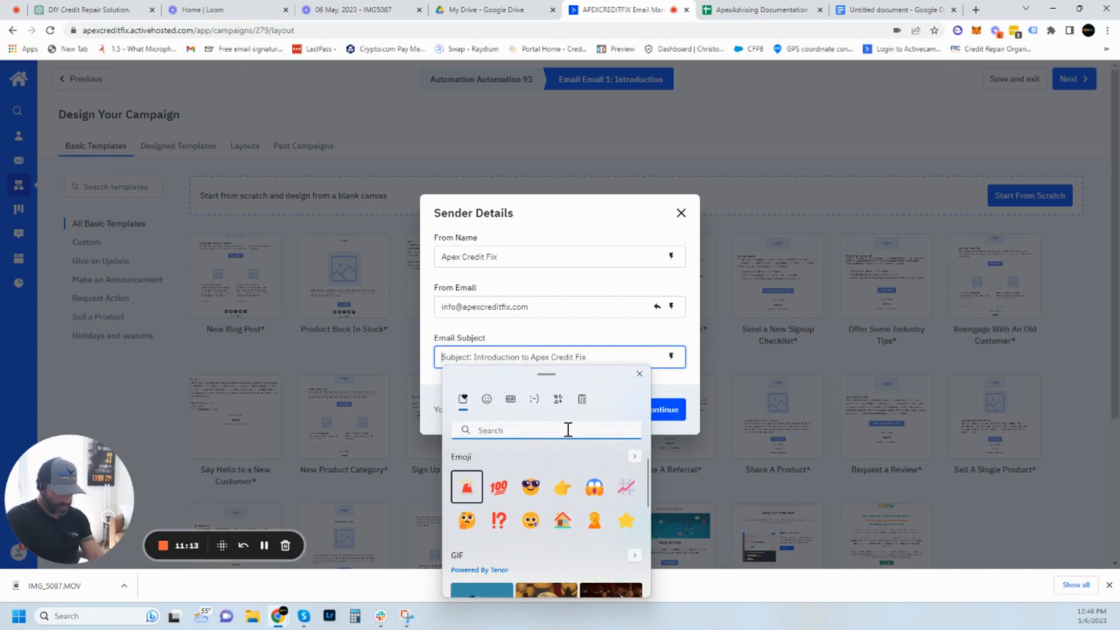
type("check")
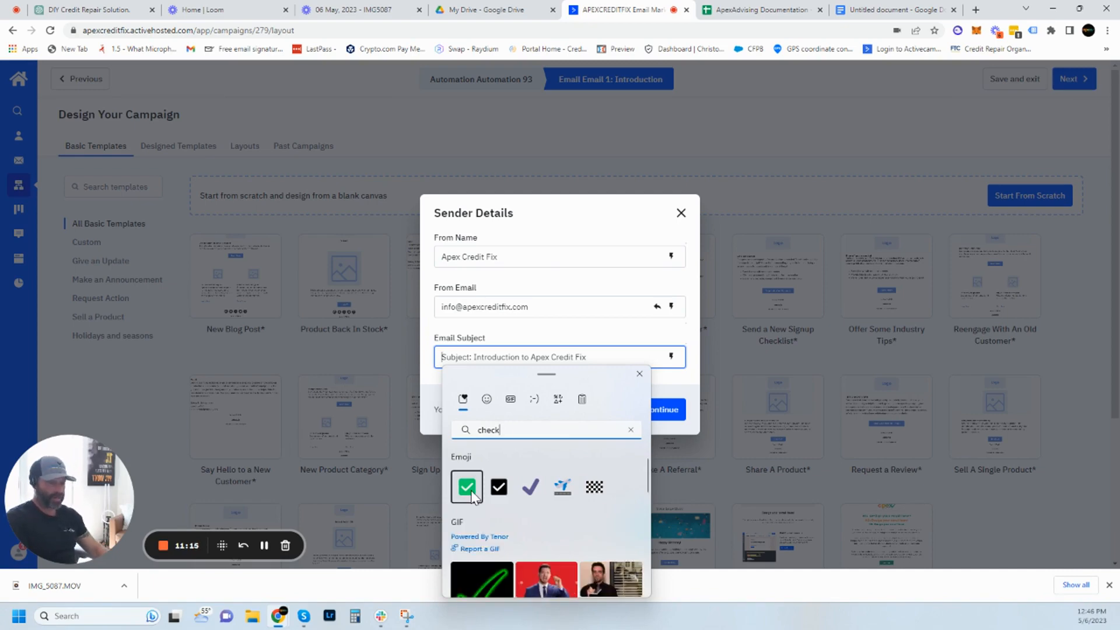
left_click(467, 487)
left_click(507, 325)
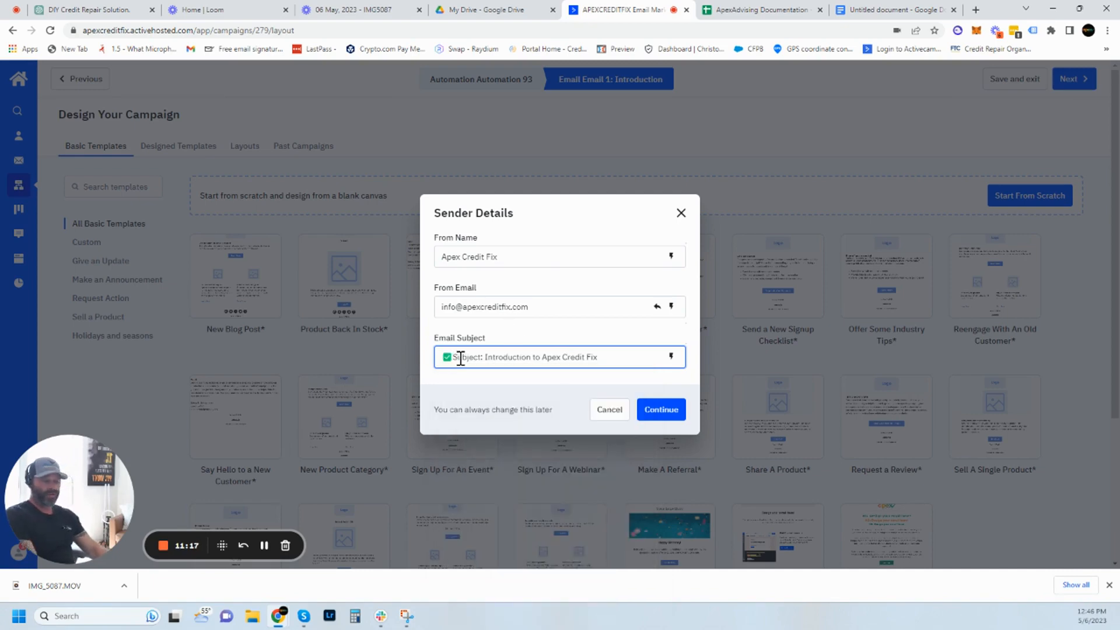
key("BackSpace")
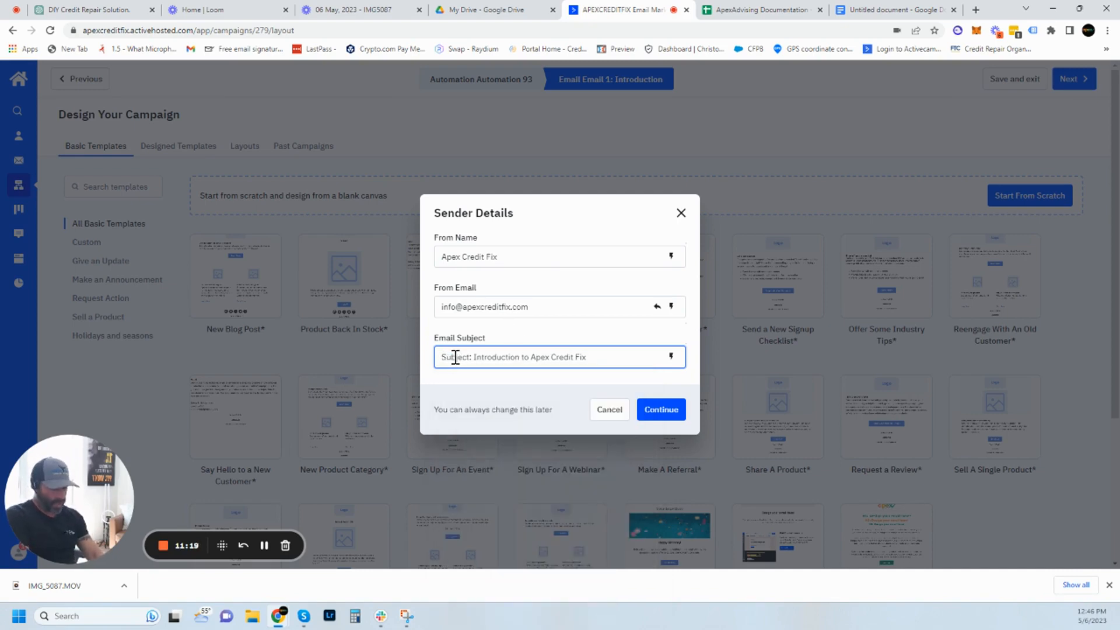
Accept the sender details and continue to the email designer for Email 1: Introduction
right_click(446, 357)
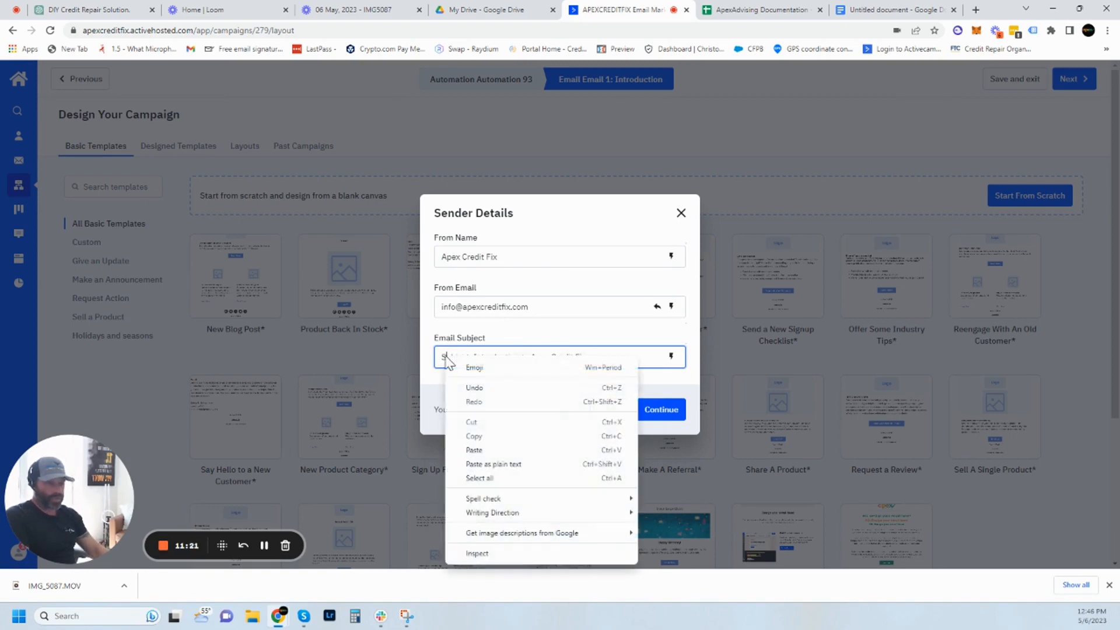
right_click(449, 358)
left_click(610, 350)
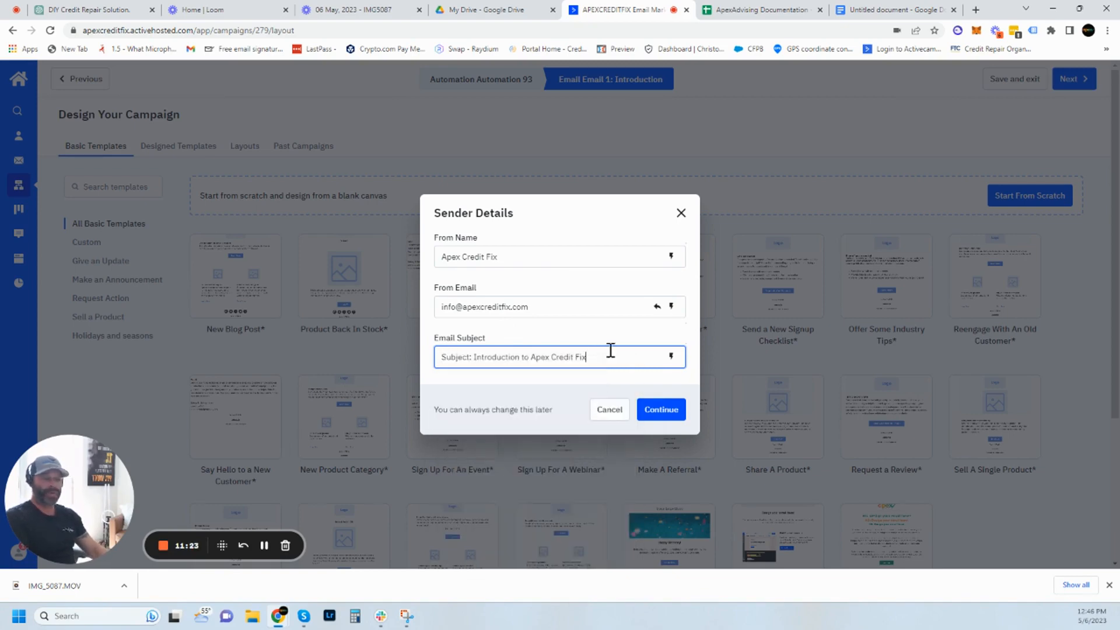
left_click(679, 406)
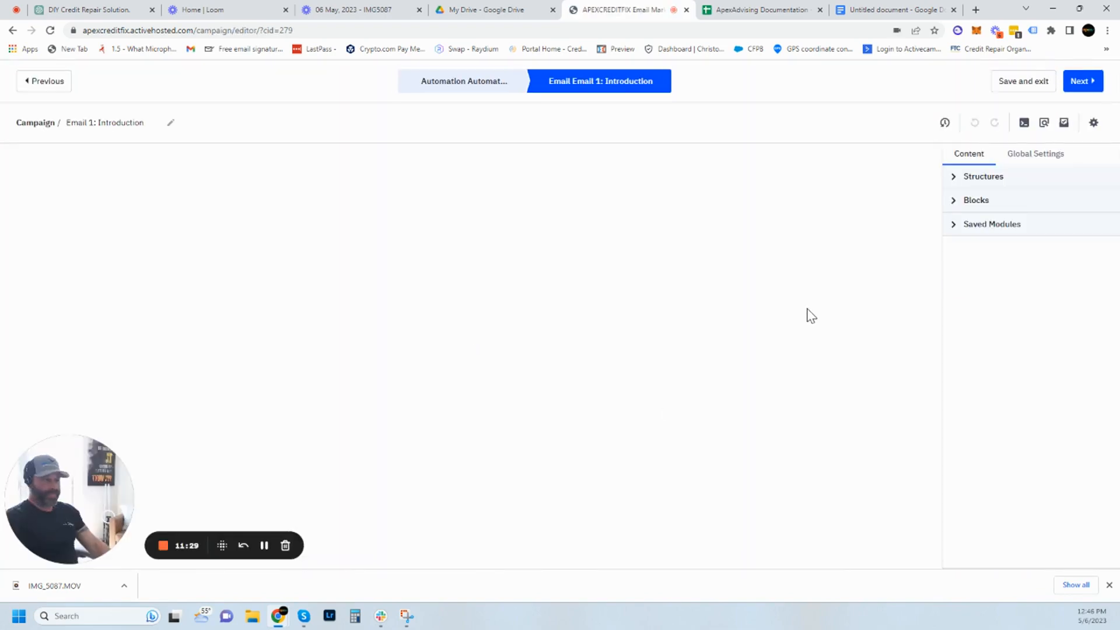
left_click(483, 191)
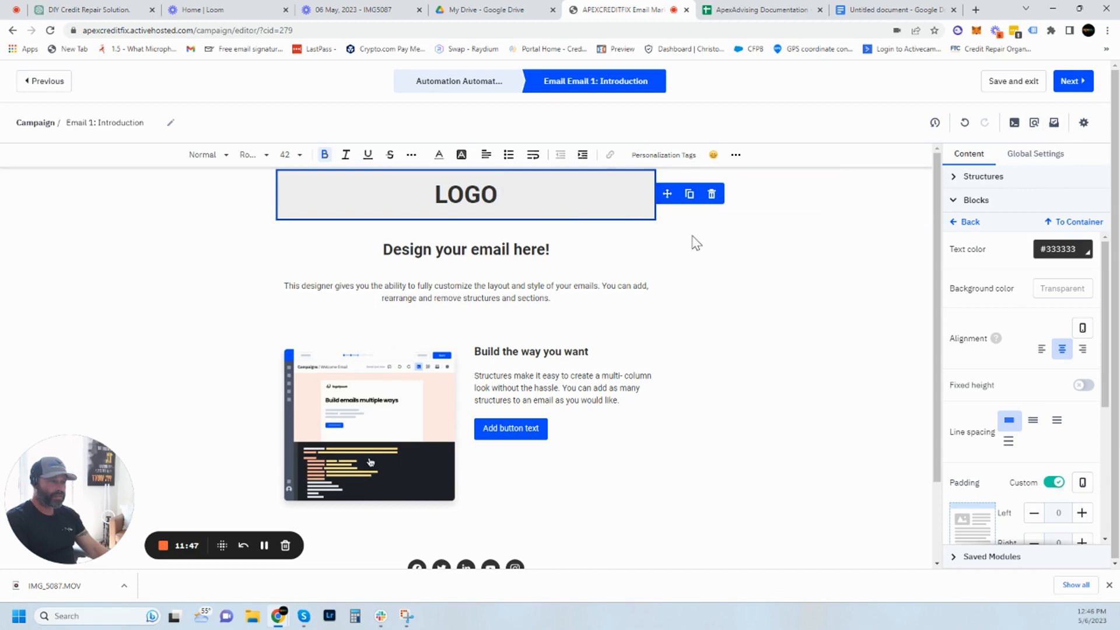
left_click(677, 200)
left_click(484, 192)
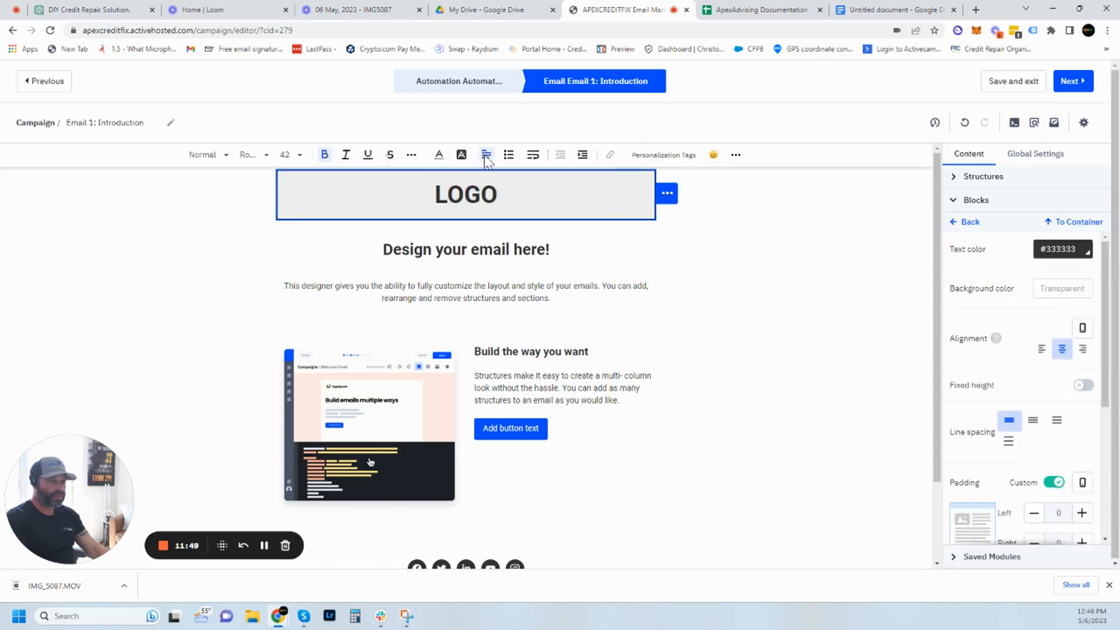
left_click(735, 156)
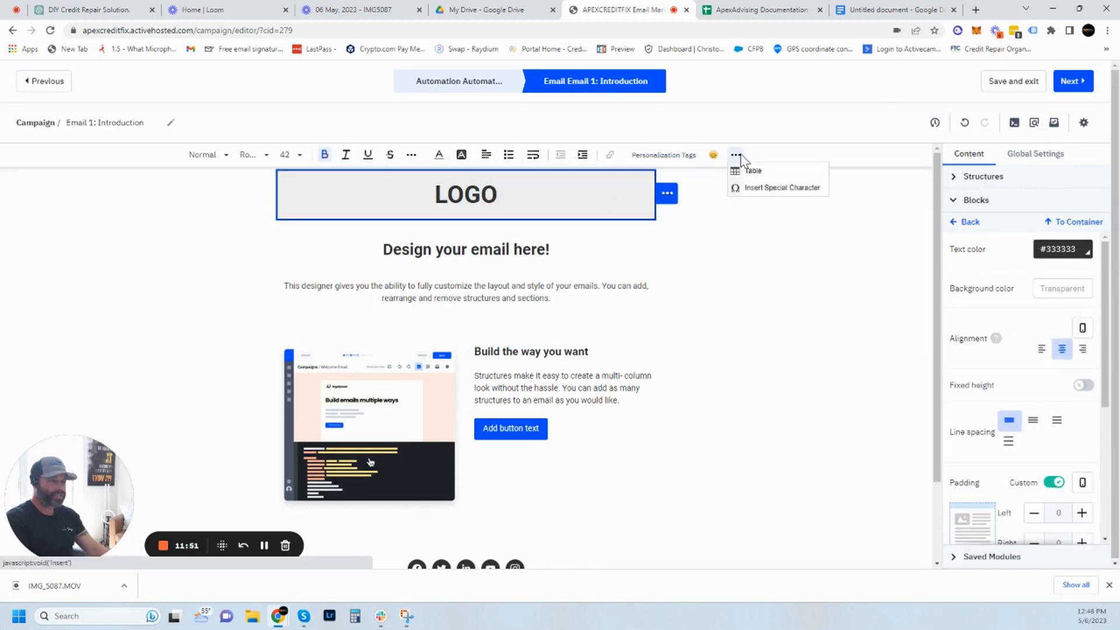
left_click(600, 193)
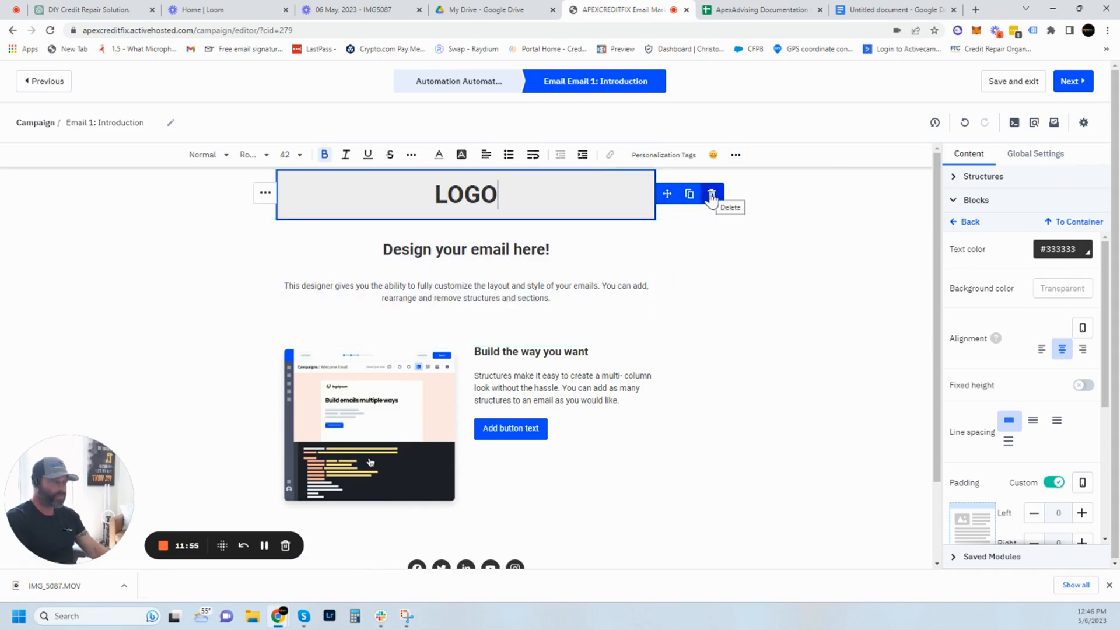
left_click(700, 249)
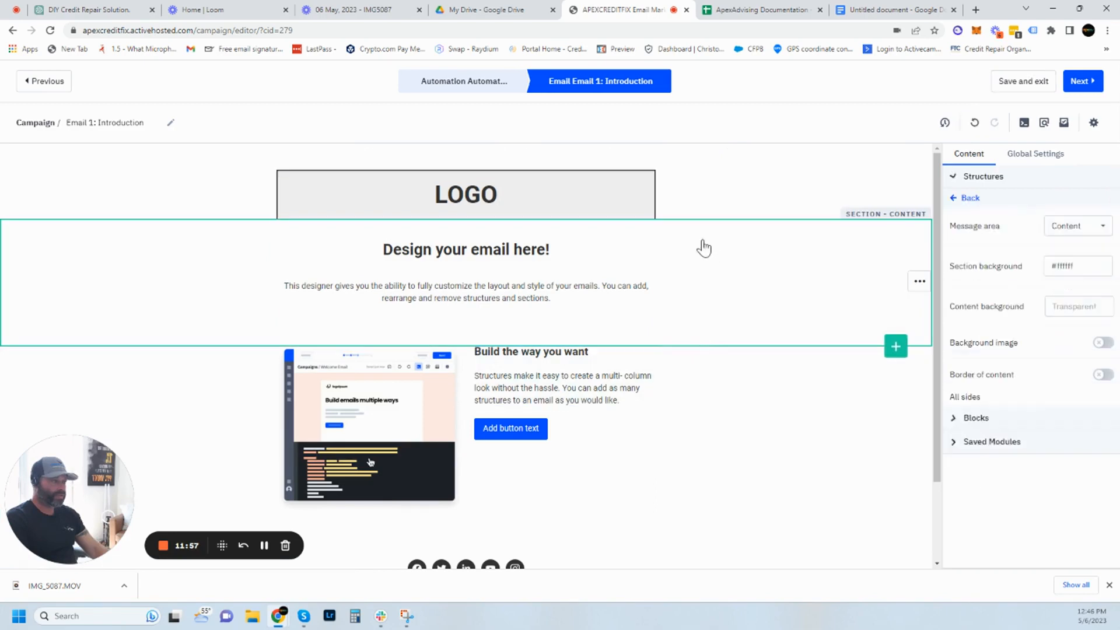
Replace the LOGO placeholder text in the email header with "Apex Credit Fix"
left_click(645, 204)
key("BackSpace")
key("BackSpace")
key("BackSpace")
key("BackSpace")
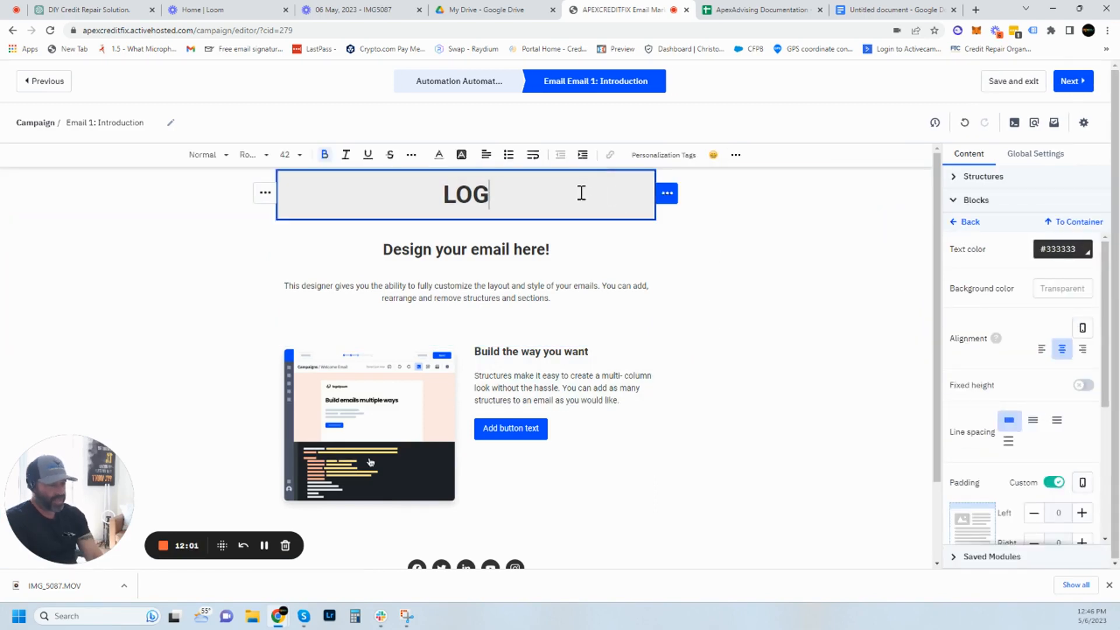
type("Apex C")
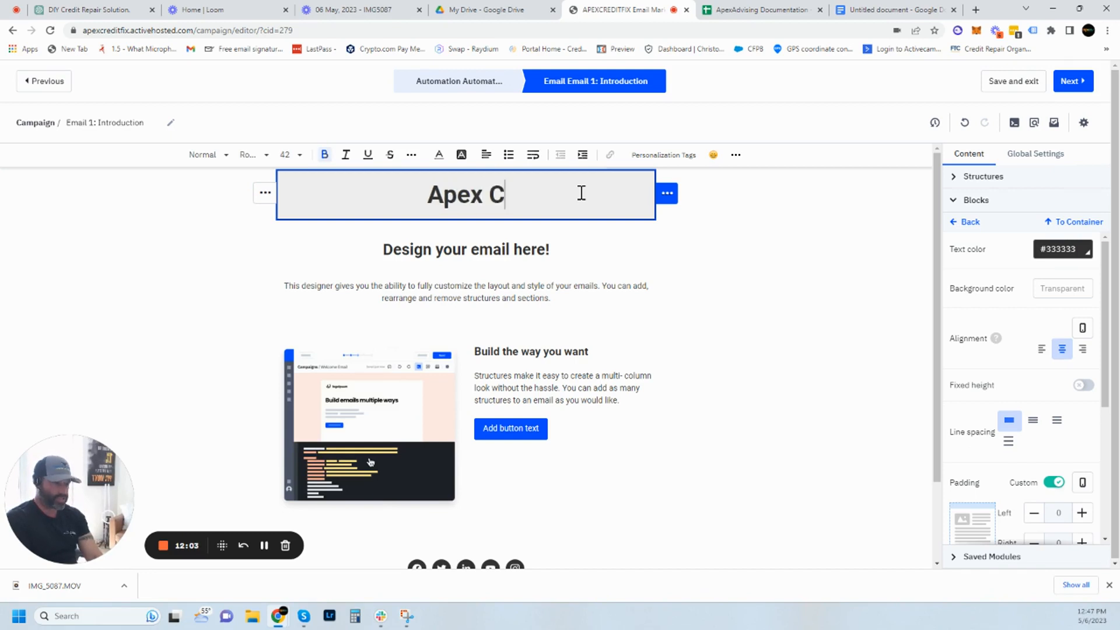
type("redit Fi")
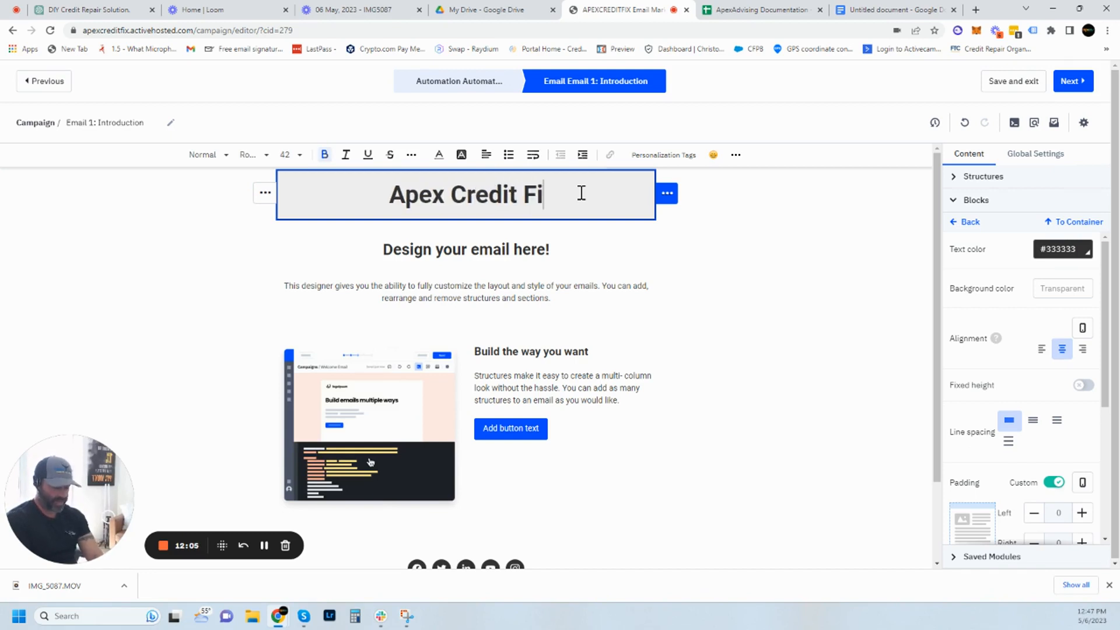
type("x")
left_click(758, 211)
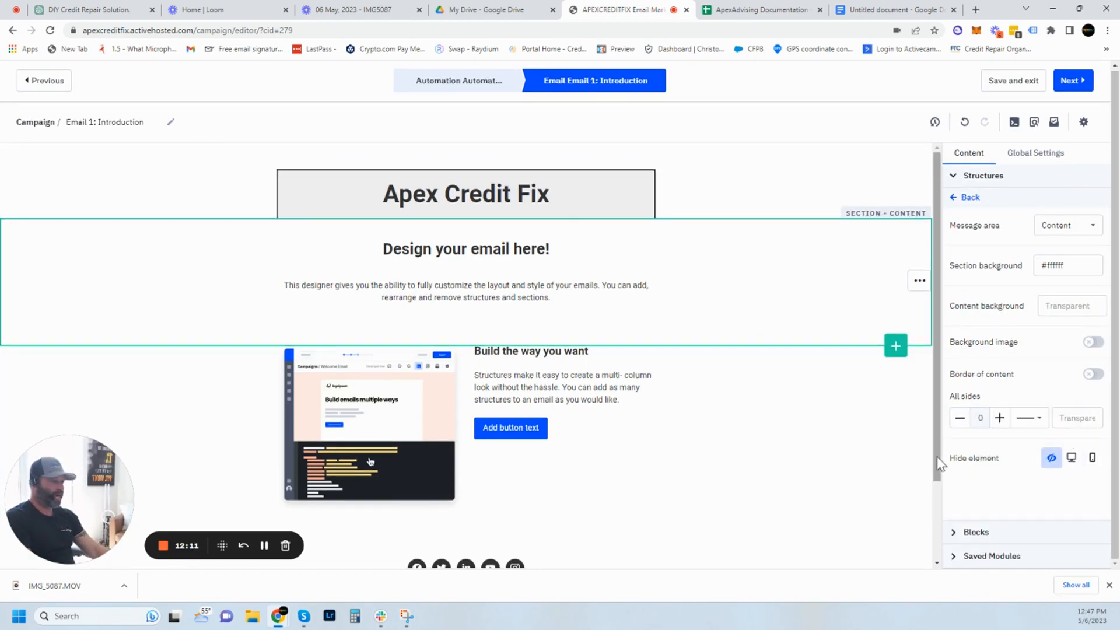
Delete the placeholder heading "Design your email here!" and the paragraph beneath it from the email's text block
mouse_move(939, 465)
left_mouse_down()
mouse_move(939, 541)
mouse_move(943, 452)
left_mouse_up()
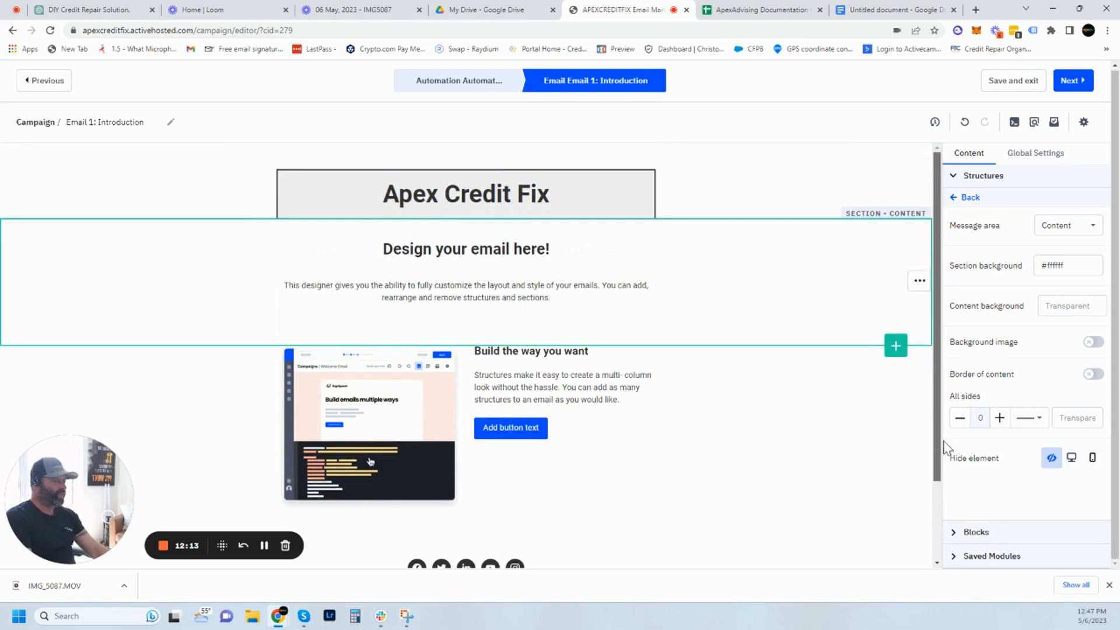
left_click(962, 197)
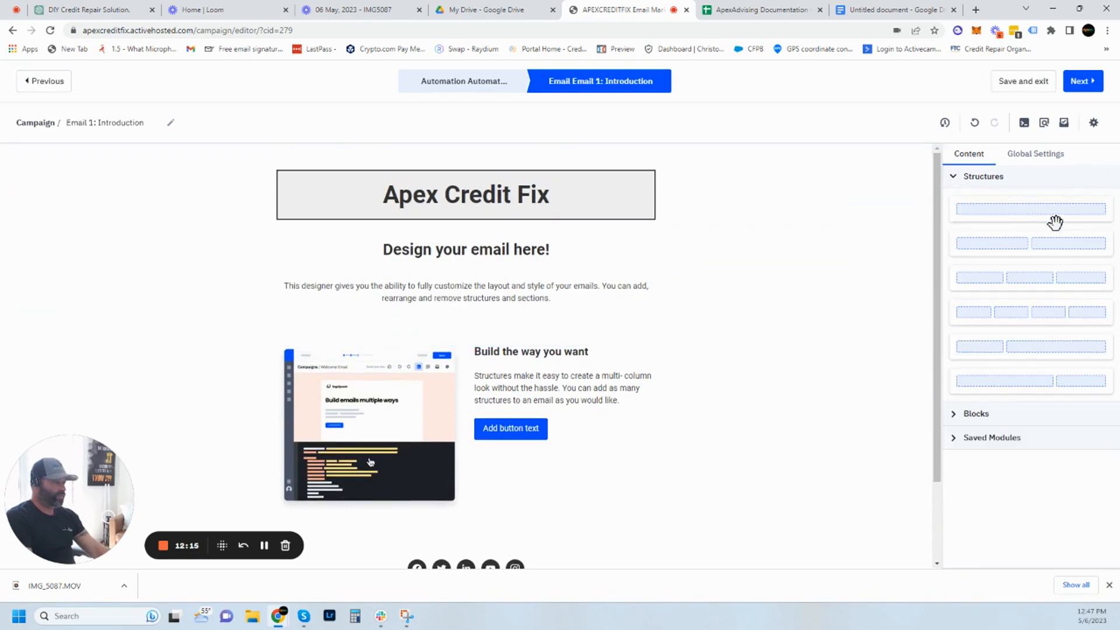
left_click_drag(1054, 220, 377, 250)
key("BackSpace")
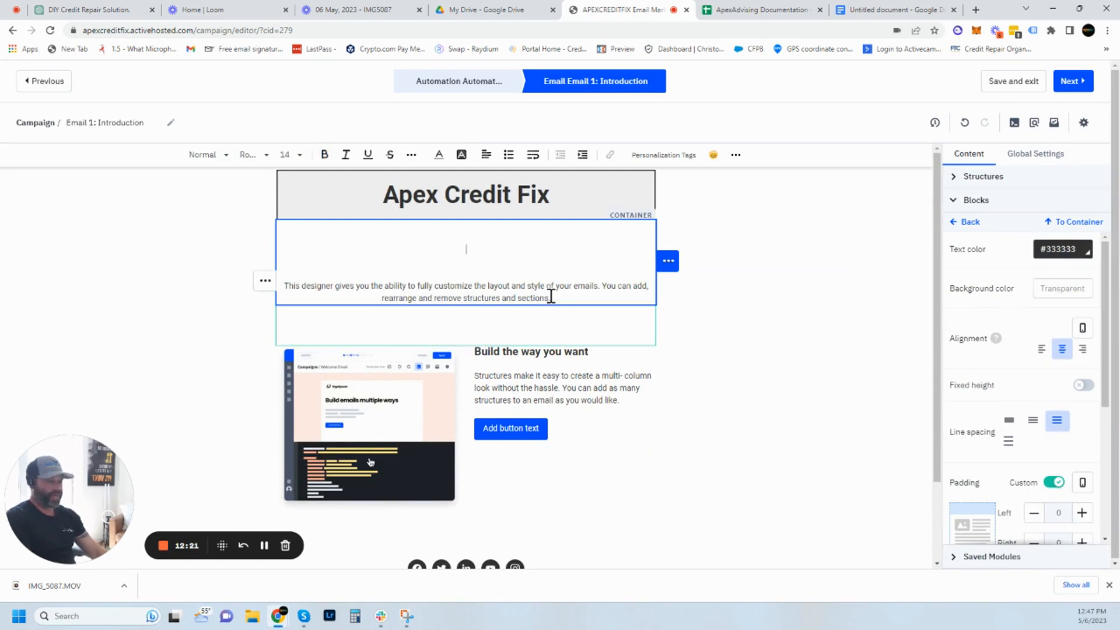
left_click_drag(550, 297, 202, 265)
key("BackSpace")
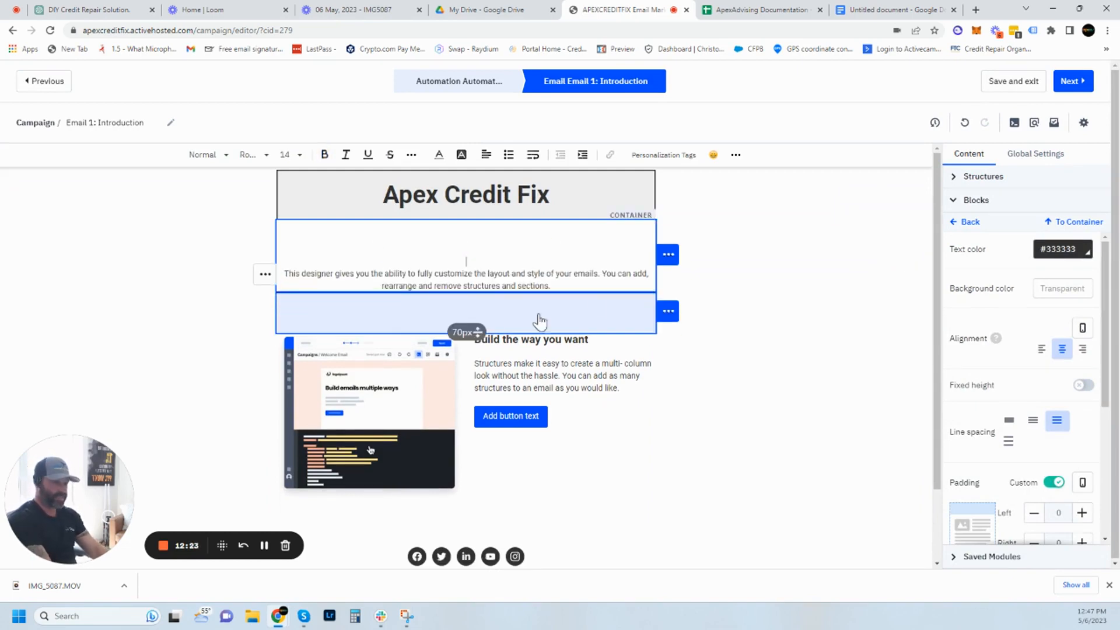
left_click(573, 286)
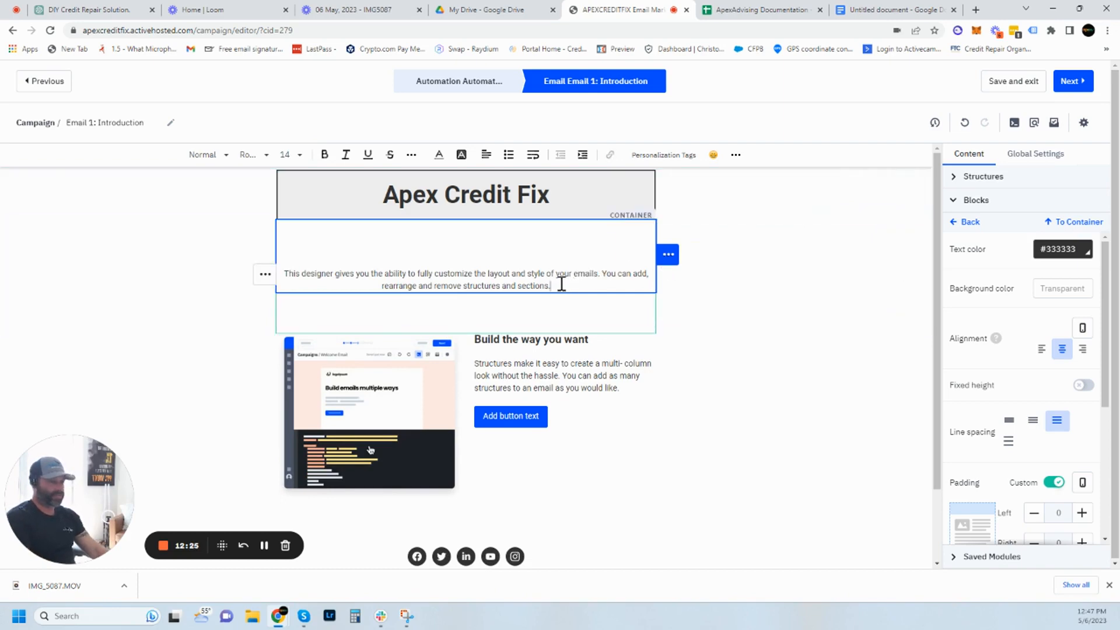
triple_click(382, 276)
key("BackSpace")
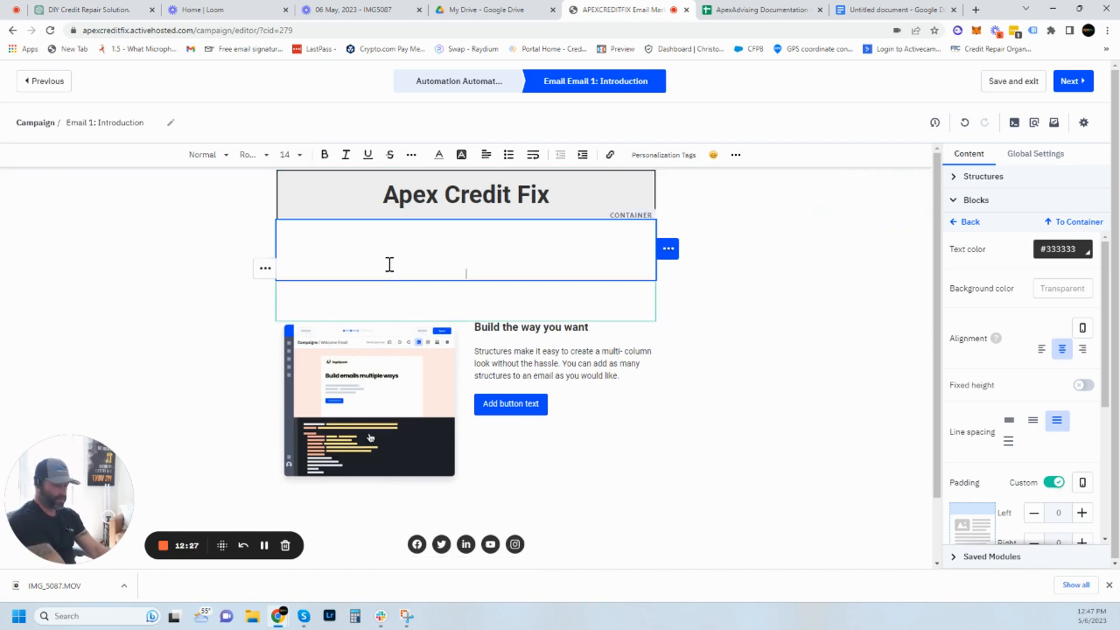
Copy the Email 1 body, from "Dear [Recipient]," through "[Your Name]", from the Google Docs document into the emptied text block in ActiveCampaign
left_click(875, 11)
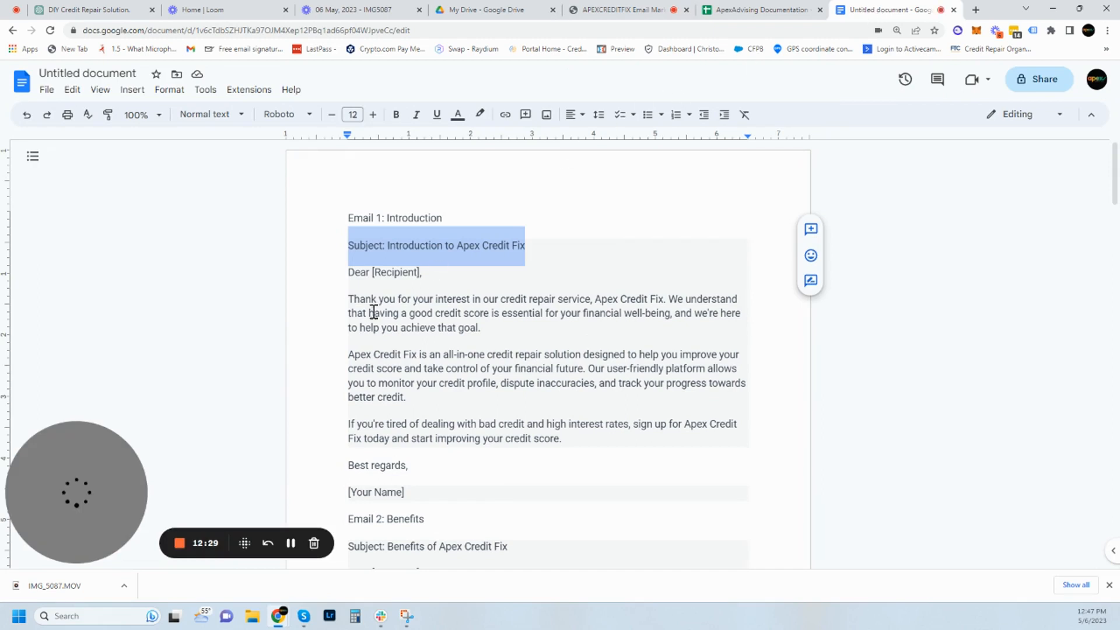
left_click_drag(349, 272, 593, 485)
key("ctrl+c")
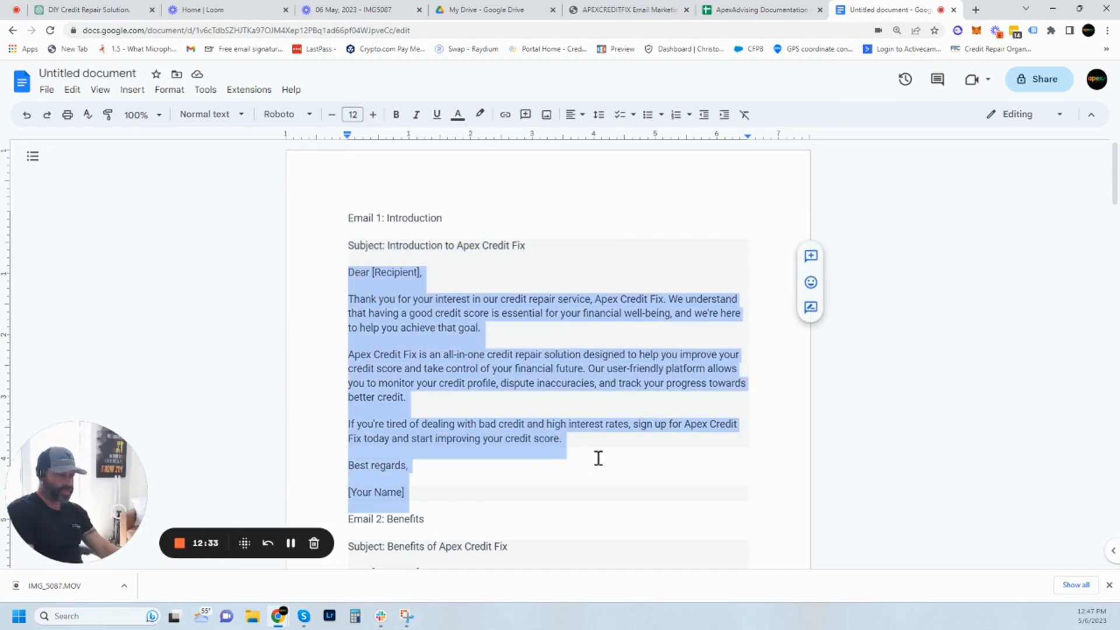
left_click(626, 10)
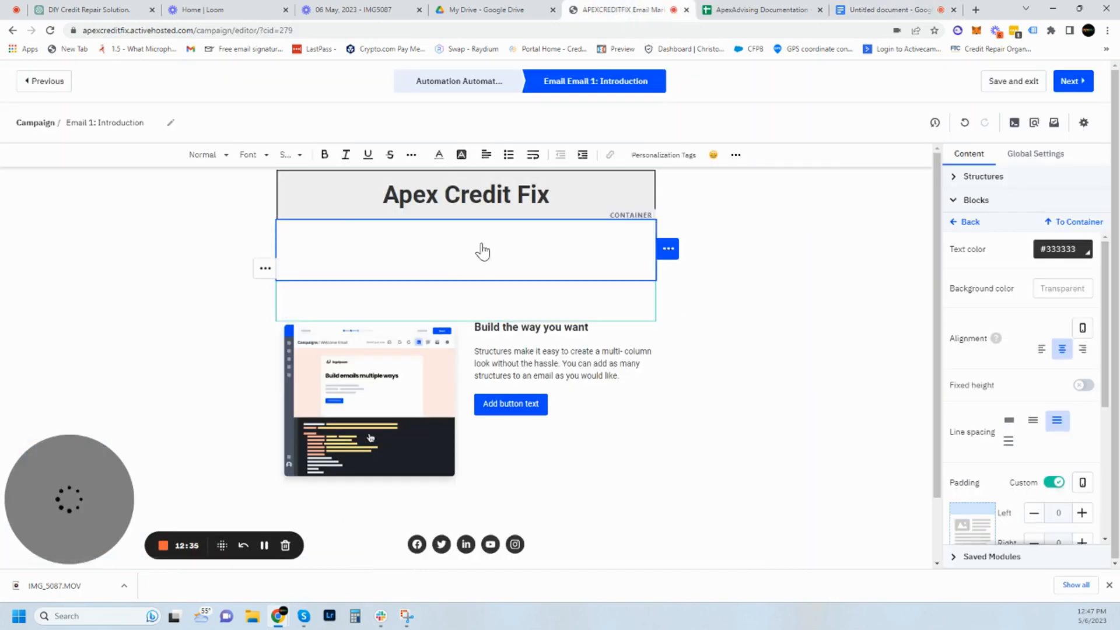
key("ctrl+v")
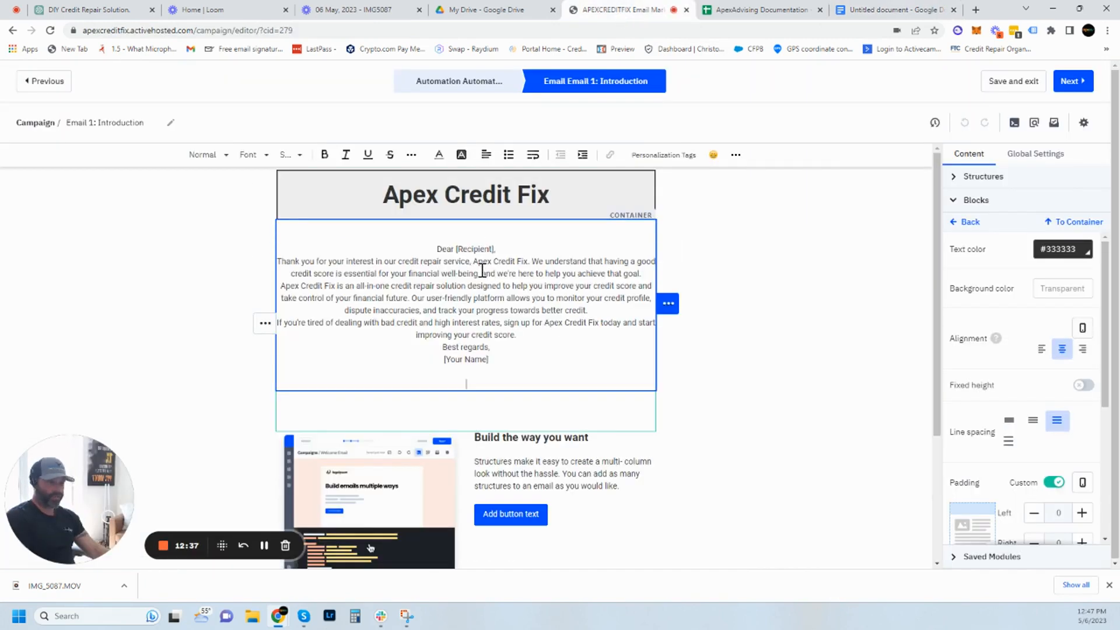
Left-align the whole email body from "Dear [Recipient]," through "[Your Name]"
left_click(487, 155)
left_click(477, 273)
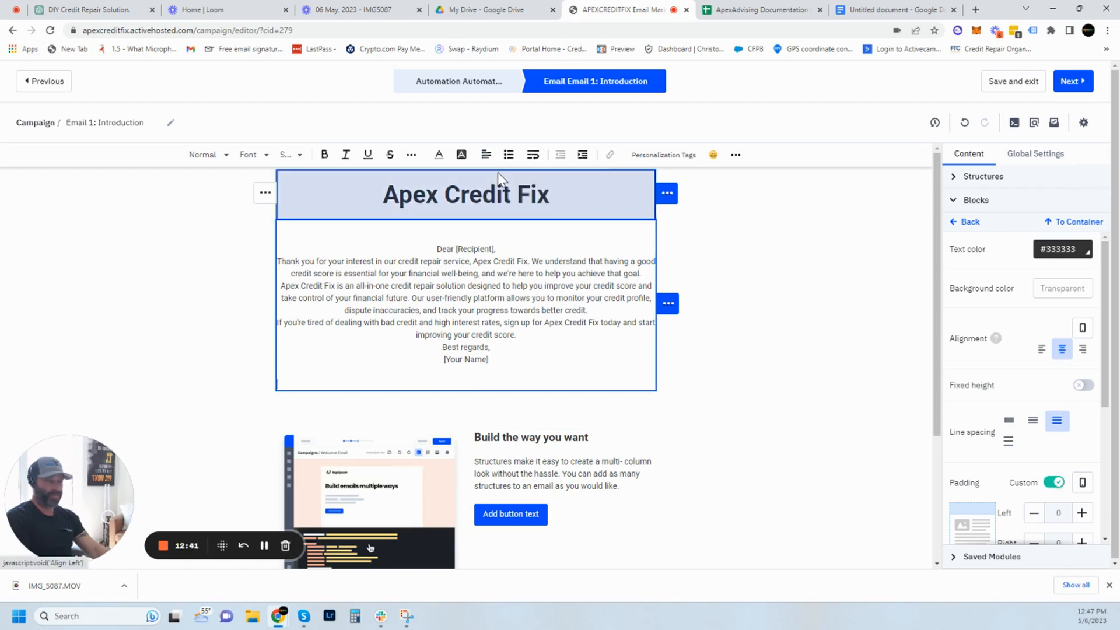
left_click_drag(437, 248, 566, 347)
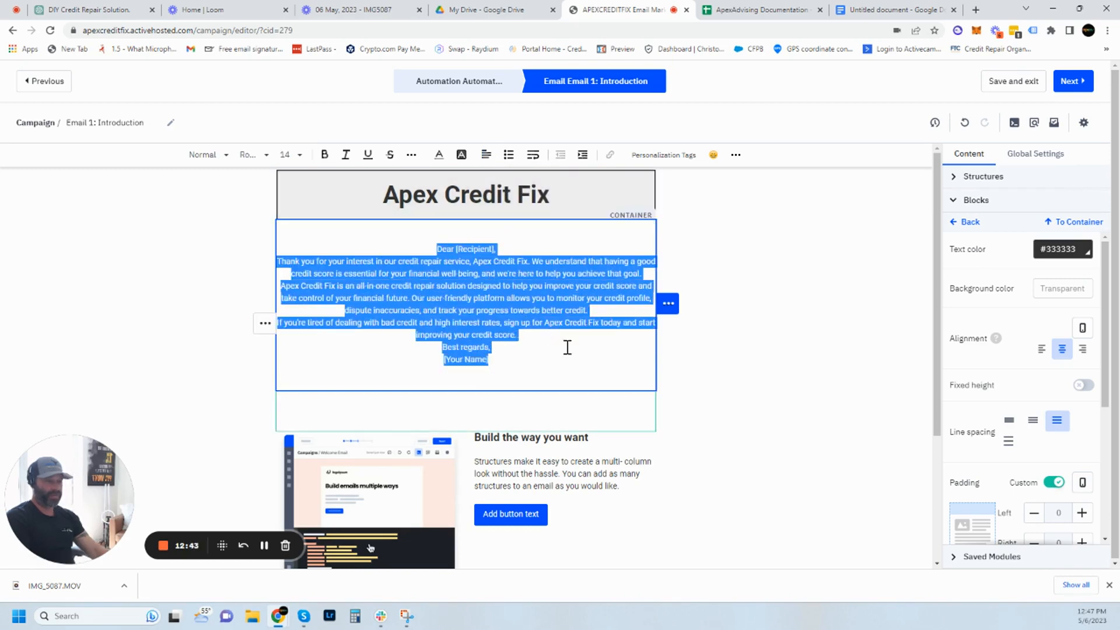
left_click(485, 154)
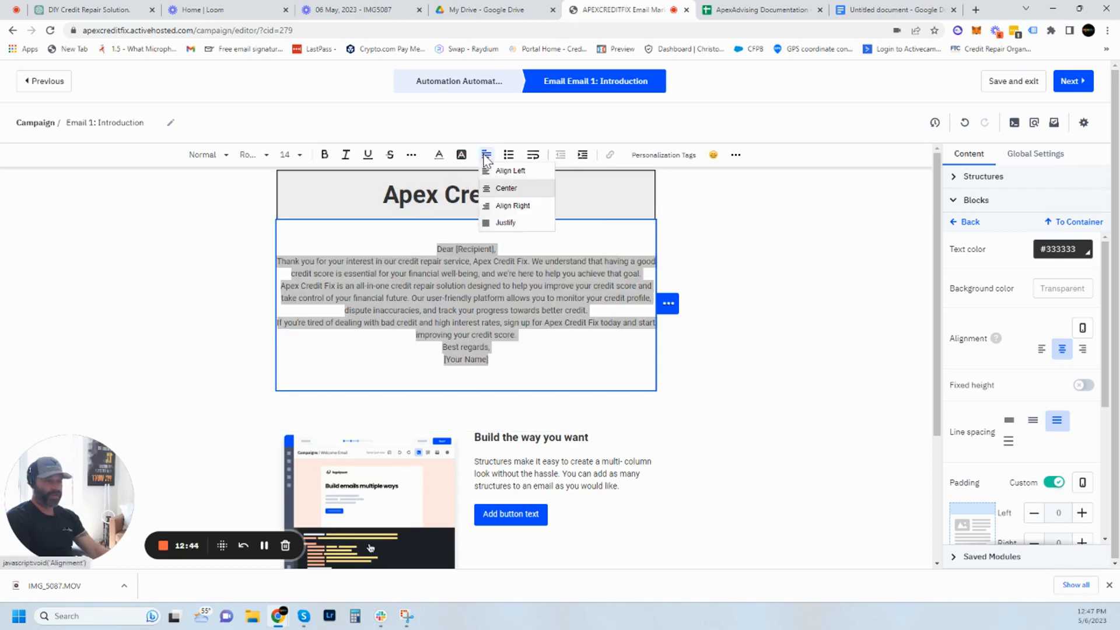
left_click(509, 173)
Insert a blank line after the "Dear [Recipient]," greeting and set the whole body text to font size 16
left_click(388, 244)
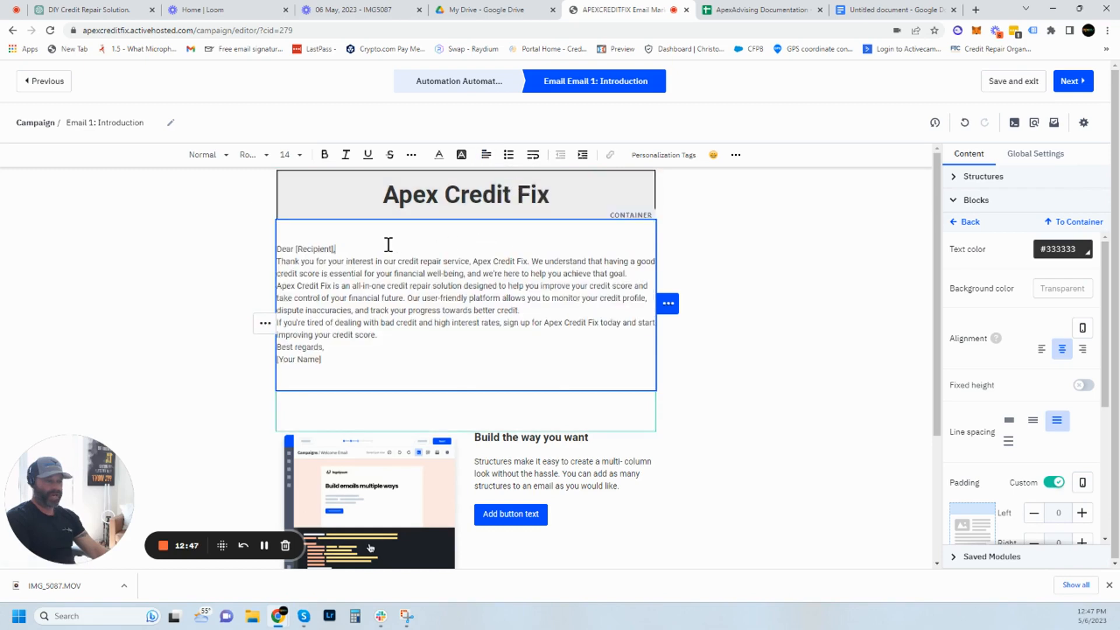
key("Return")
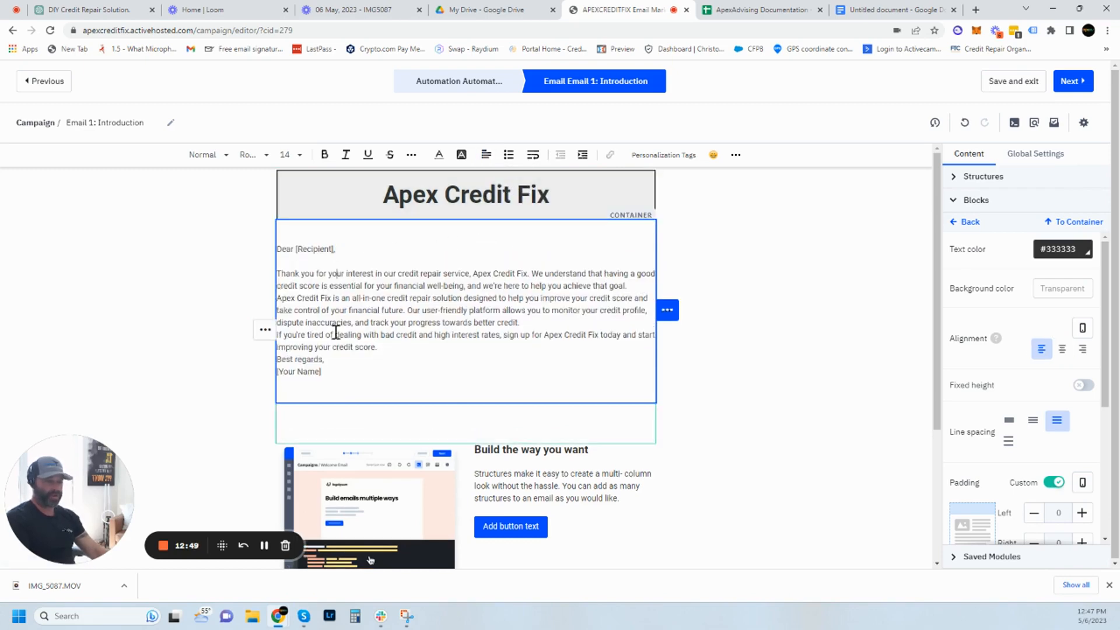
left_click_drag(356, 373, 253, 252)
left_click(287, 154)
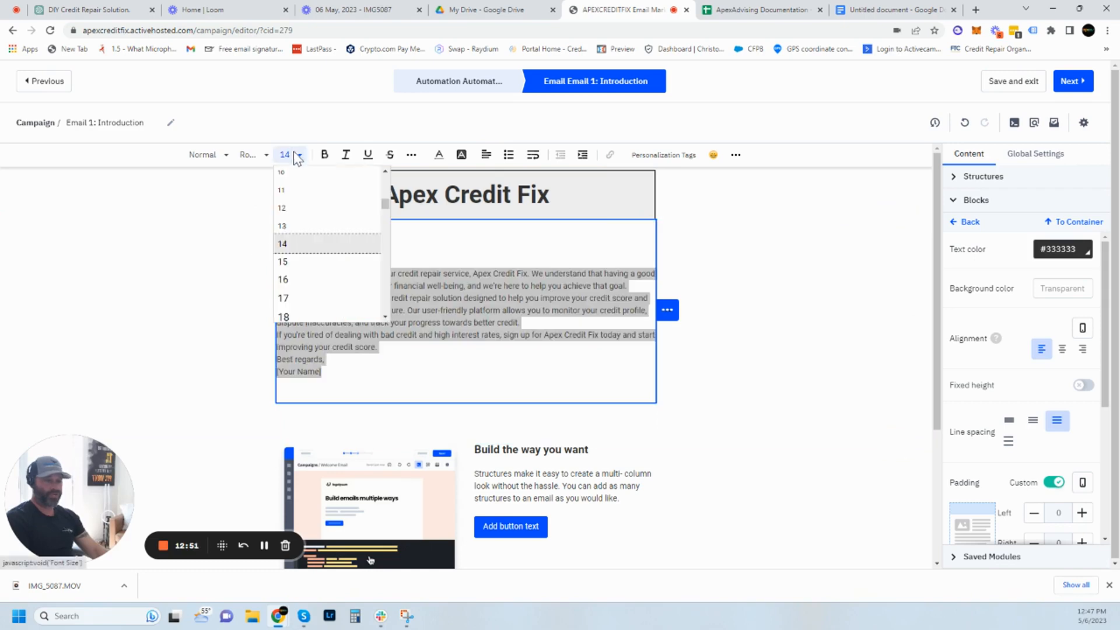
left_click(286, 281)
Insert blank lines after each of the three body paragraphs to separate them from each other and from "Best regards,"
left_click(414, 260)
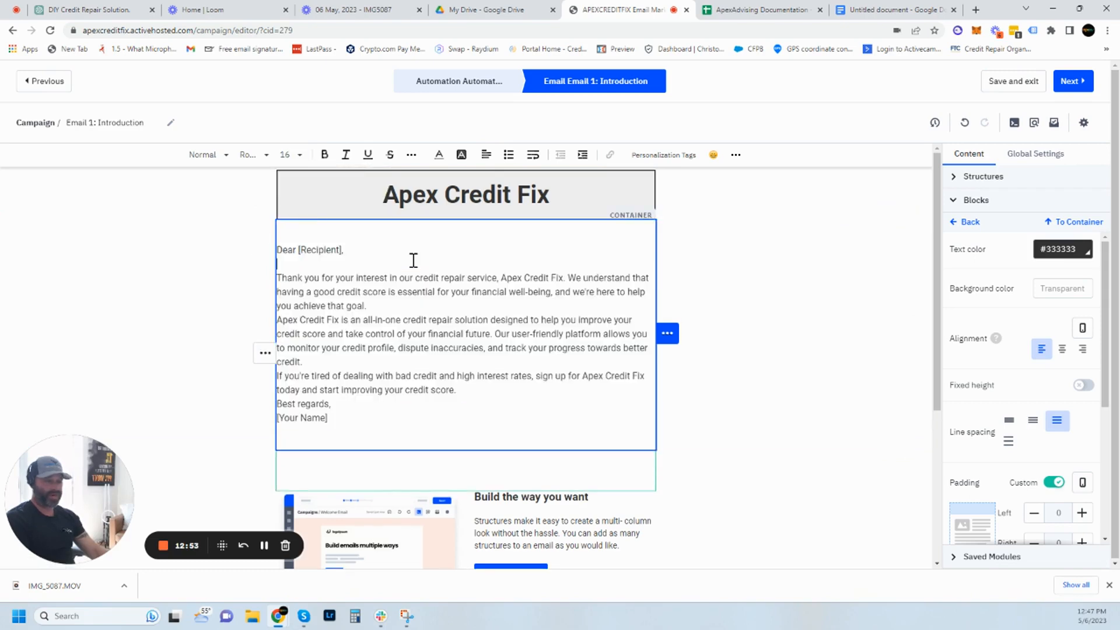
key("Return")
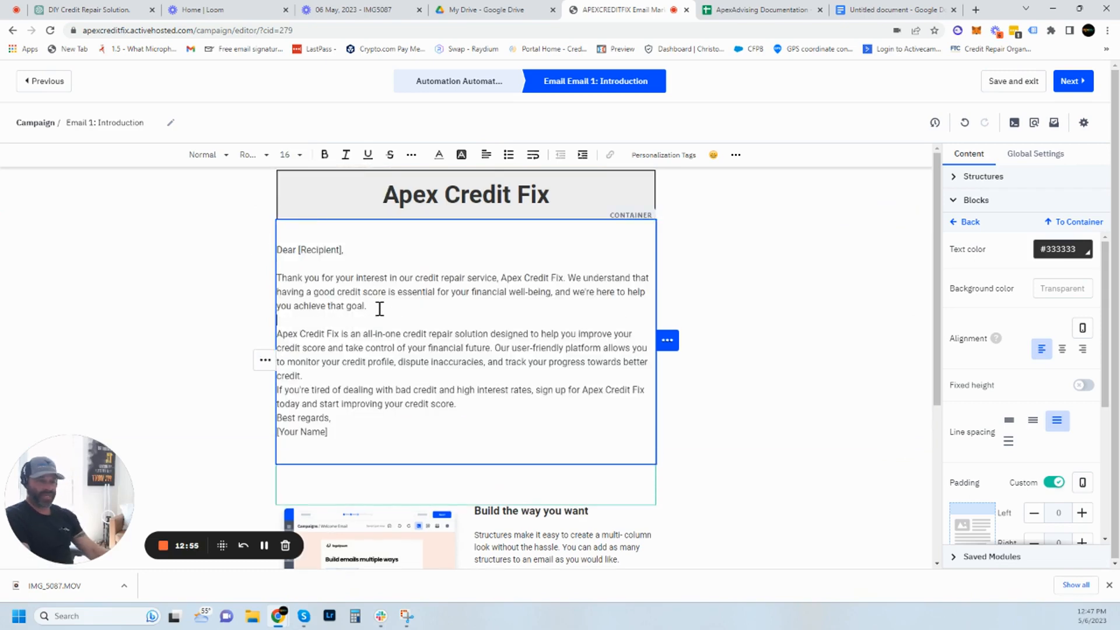
left_click_drag(370, 383, 355, 377)
left_click(355, 378)
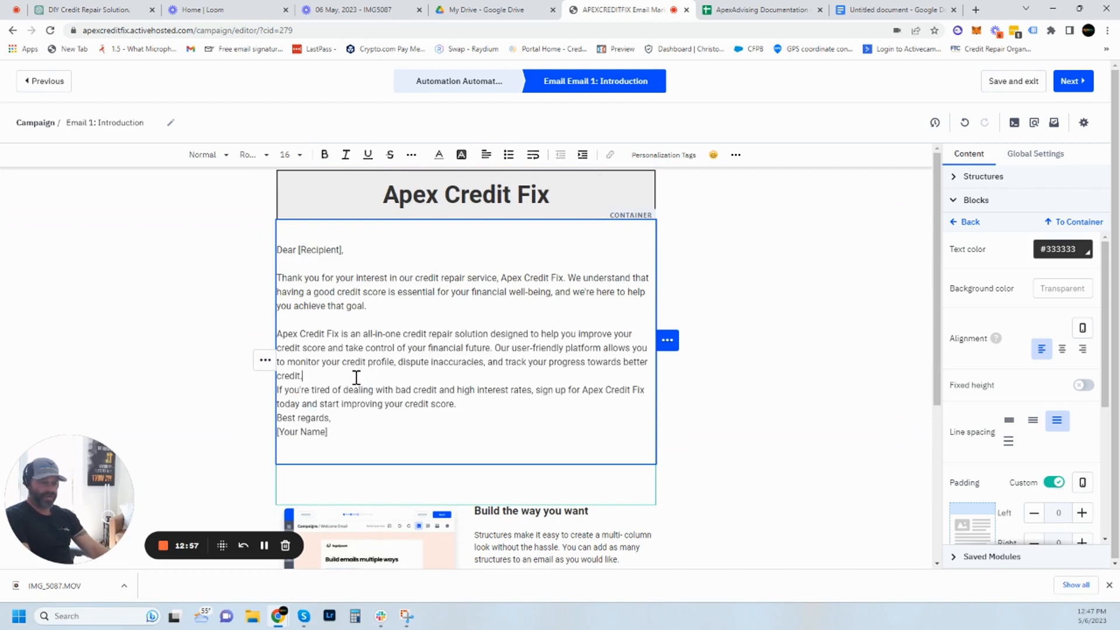
key("Return")
left_click(587, 424)
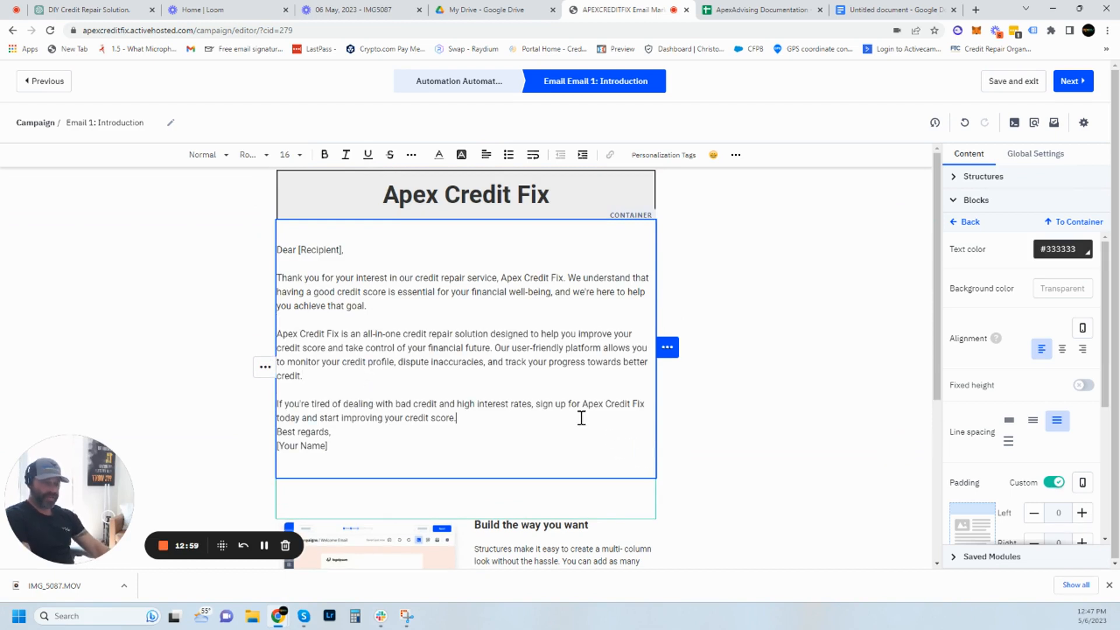
key("Return")
Insert a blank line after "Best regards," and replace the [Your Name] placeholder with the sender's full name
left_click(460, 448)
key("BackSpace")
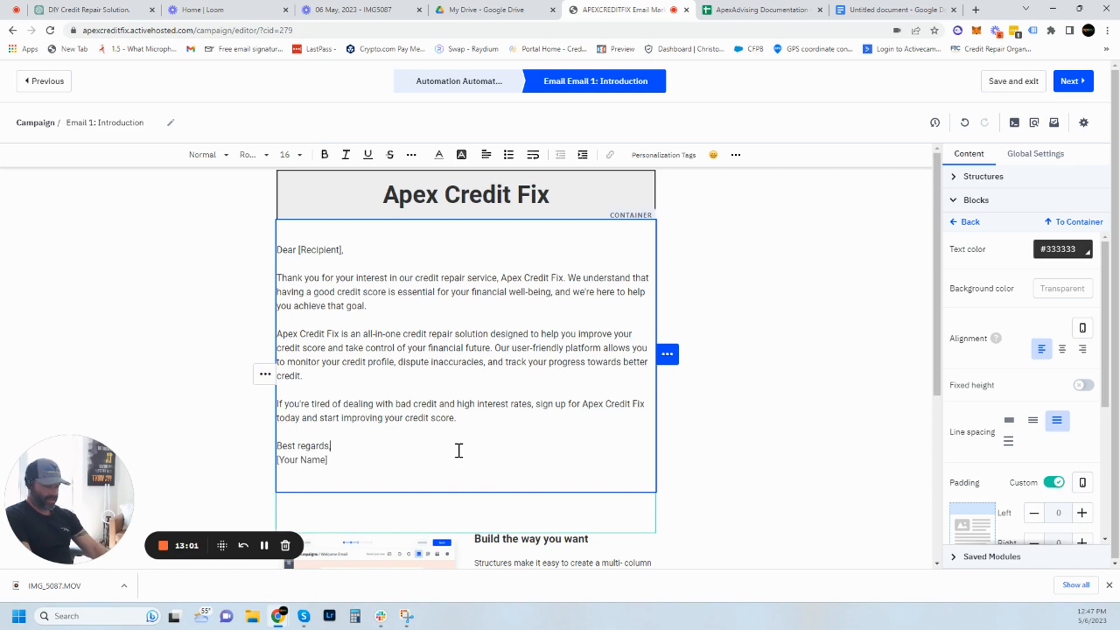
type(",")
key("Return")
left_click_drag(348, 475, 279, 475)
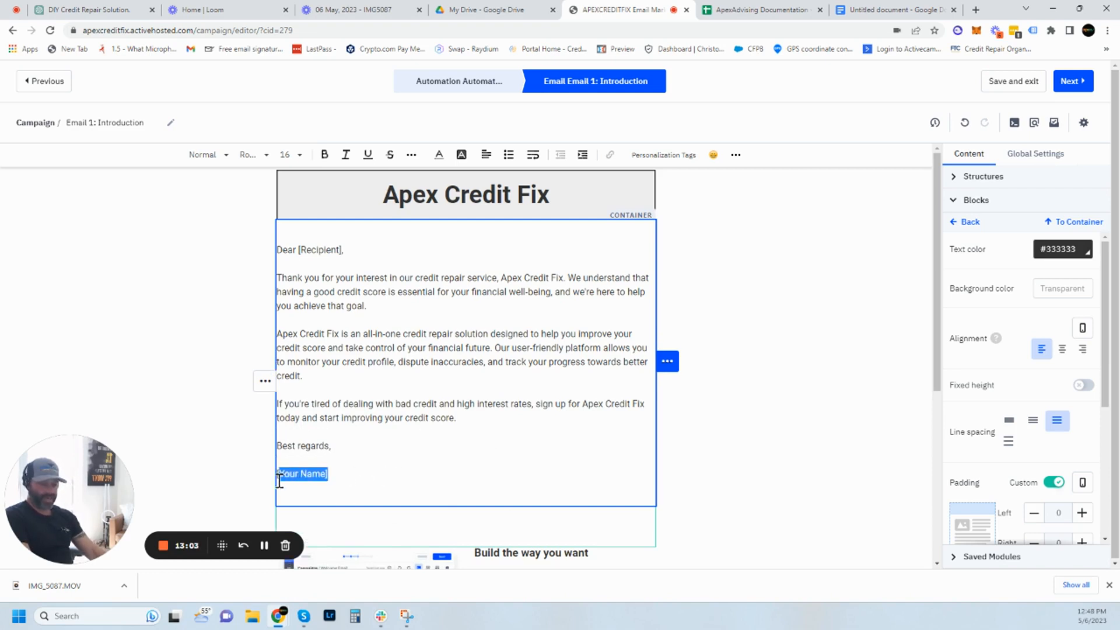
key("BackSpace")
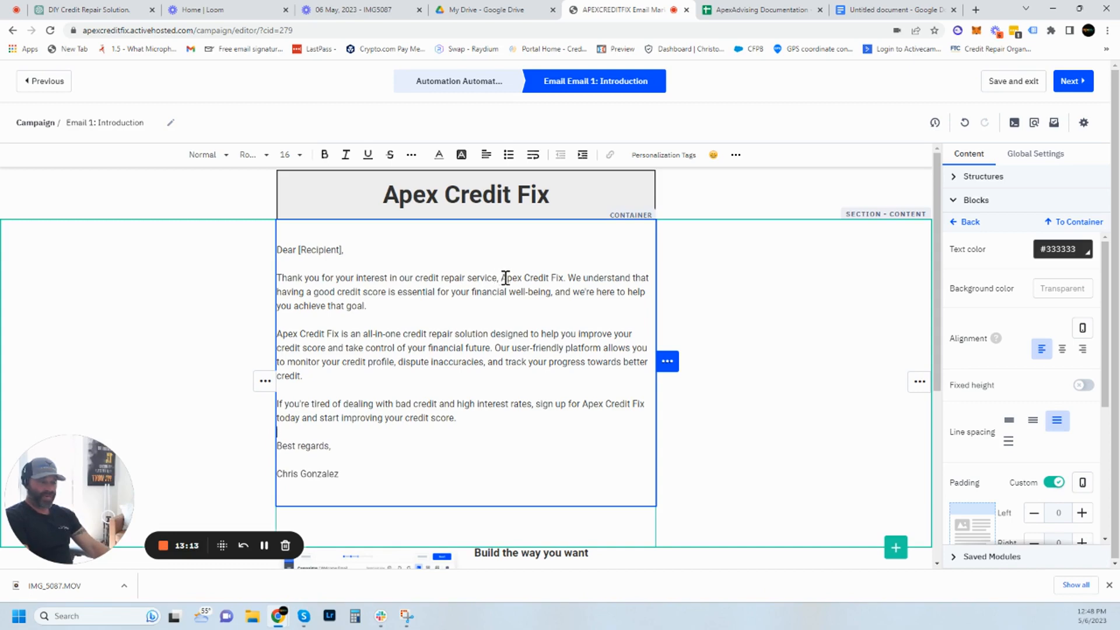
Make the phrase "good credit score is essential for your financial well-being" bold in the first paragraph
left_click_drag(313, 293, 549, 293)
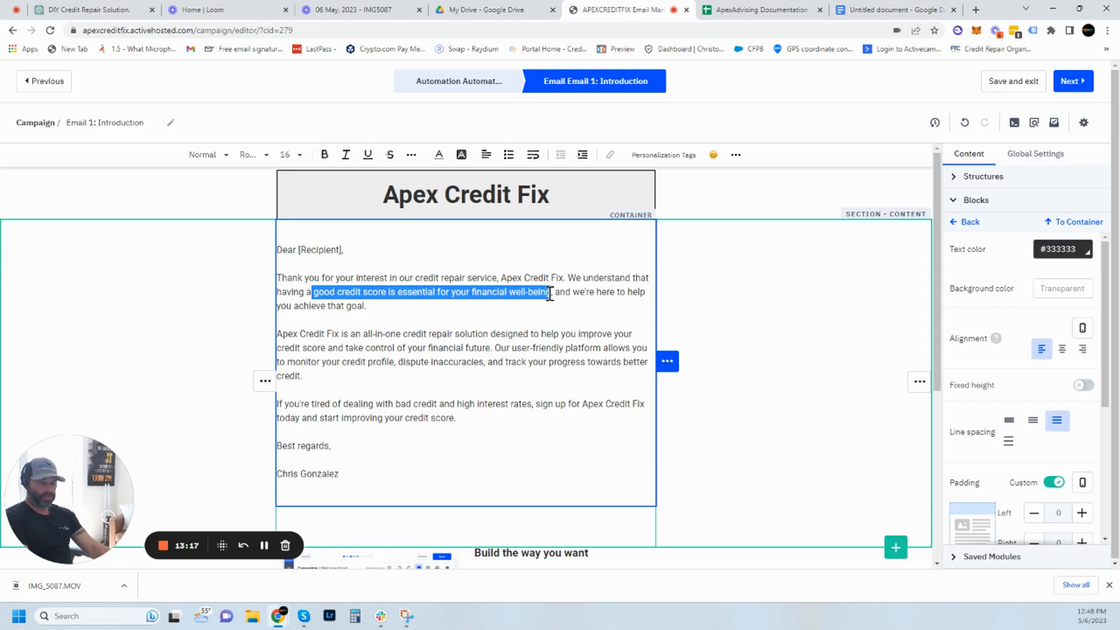
left_click(325, 154)
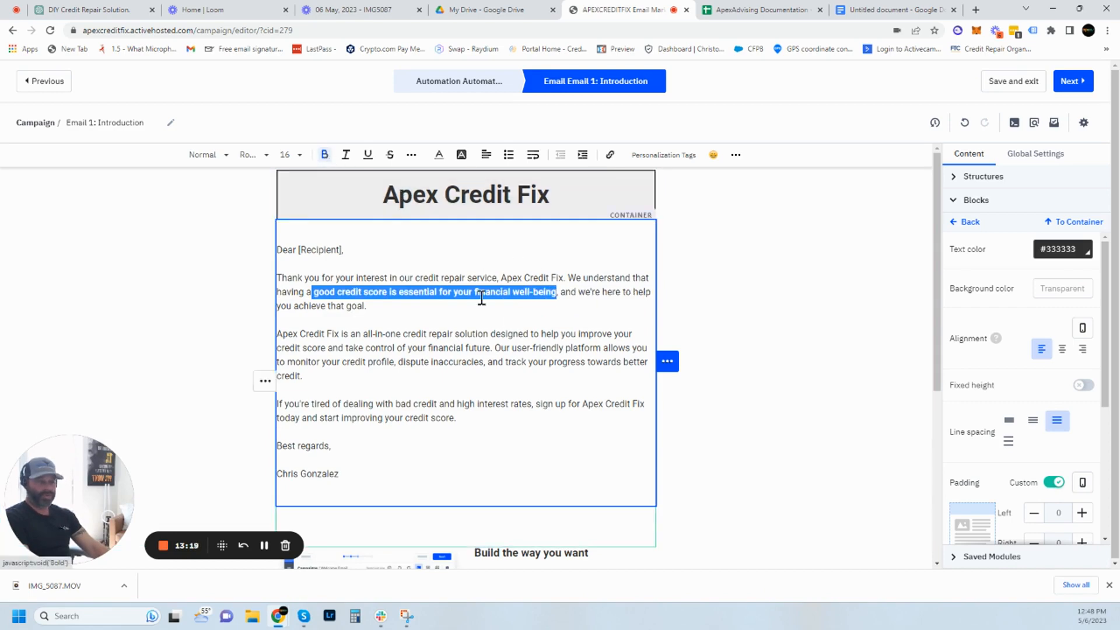
left_click(534, 381)
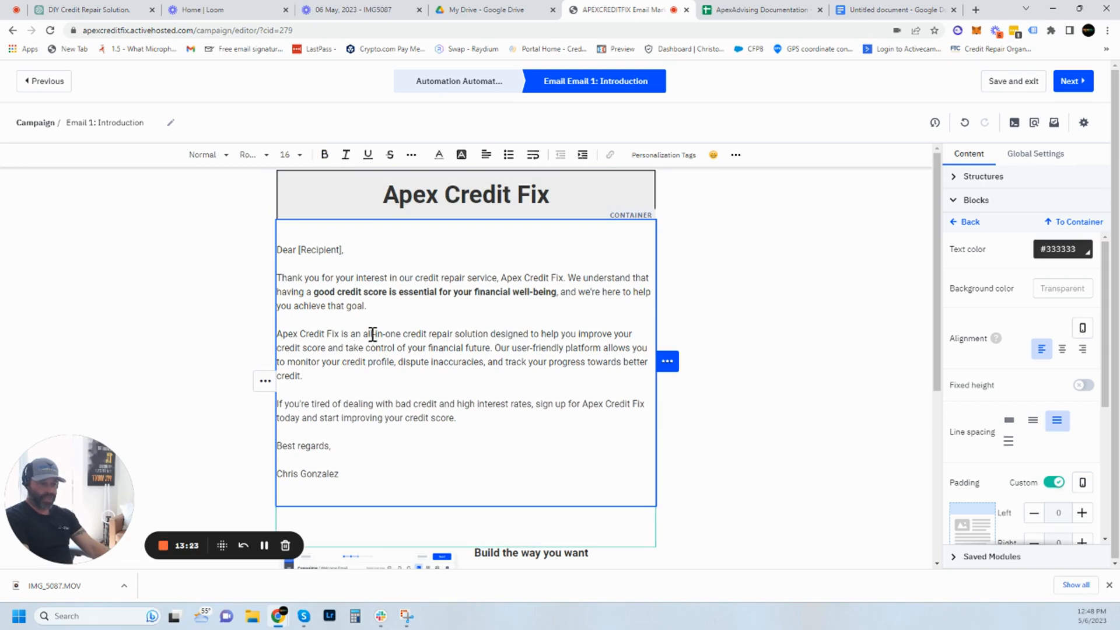
Underline the phrase "all-in-one credit repair solution" in the second paragraph
left_click_drag(365, 333, 488, 337)
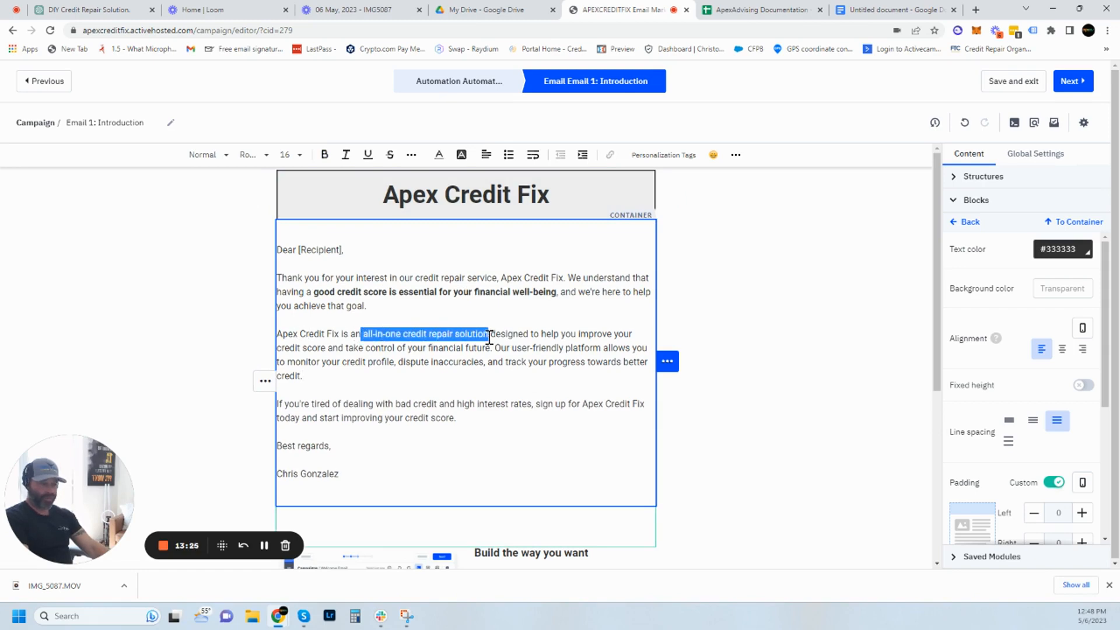
left_click(367, 154)
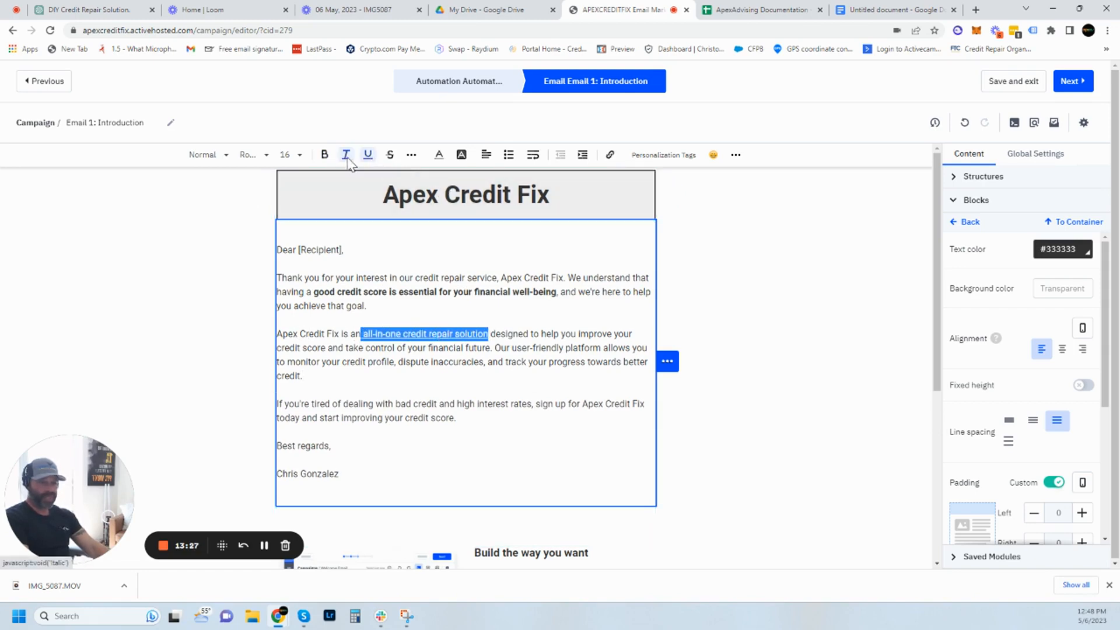
left_click(465, 385)
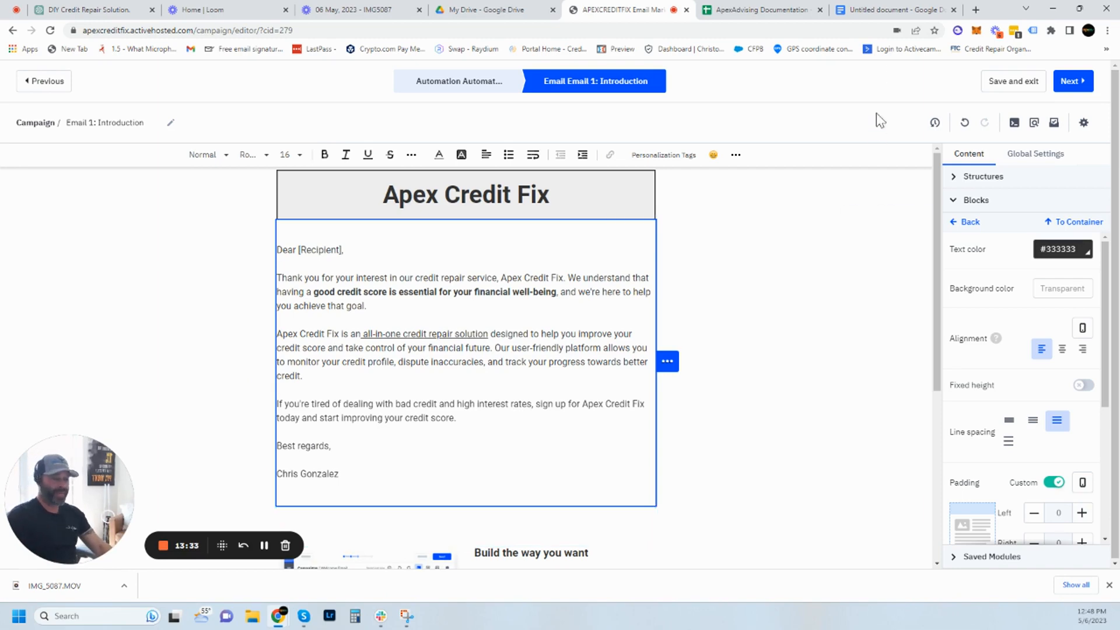
Change the label of the button below the email body to "Finish Enrollment"
scroll(792, 272, "down", 4)
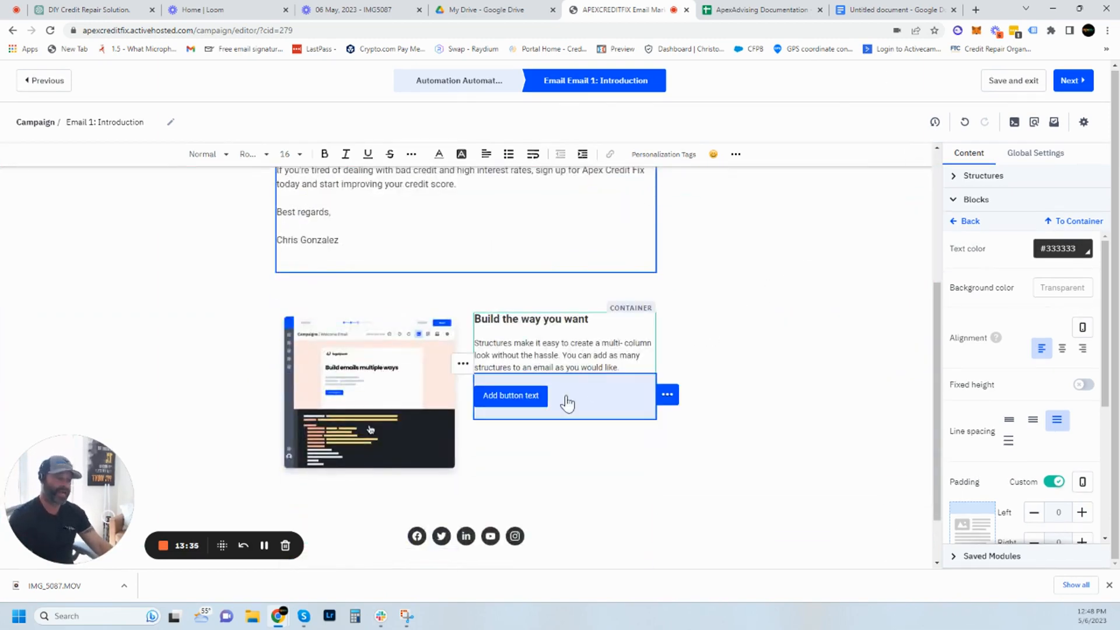
left_click(521, 407)
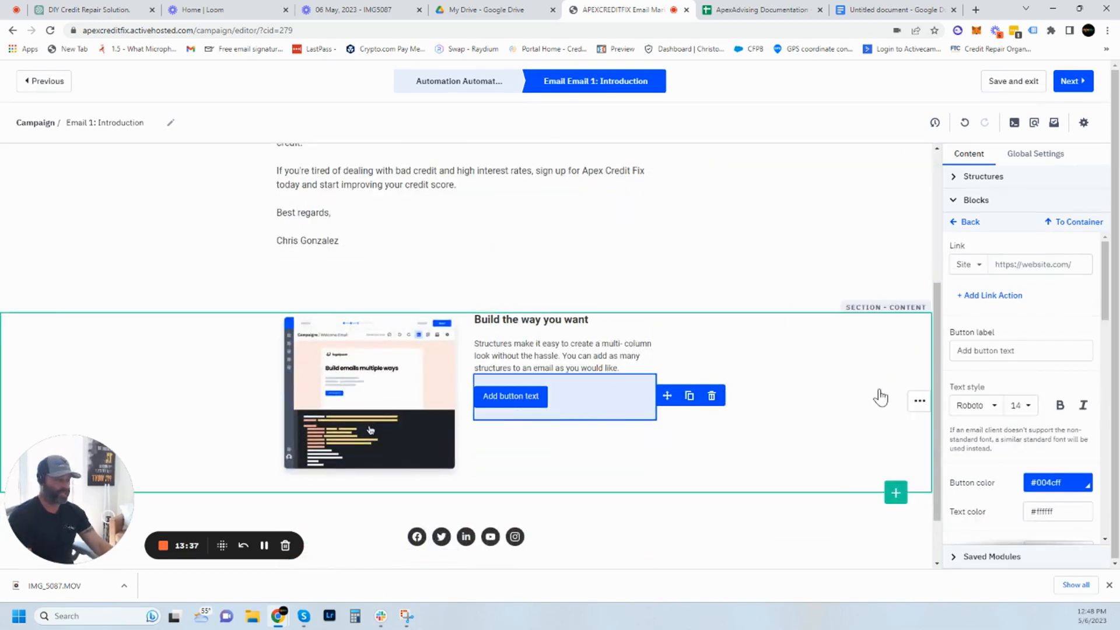
left_click_drag(1015, 351, 888, 367)
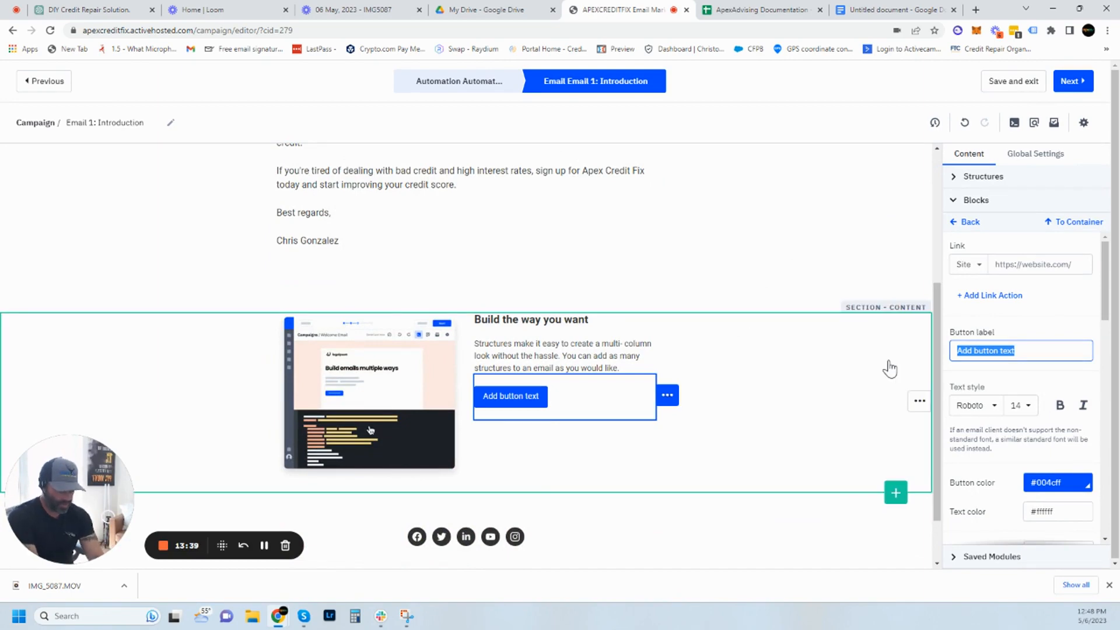
type("Finish")
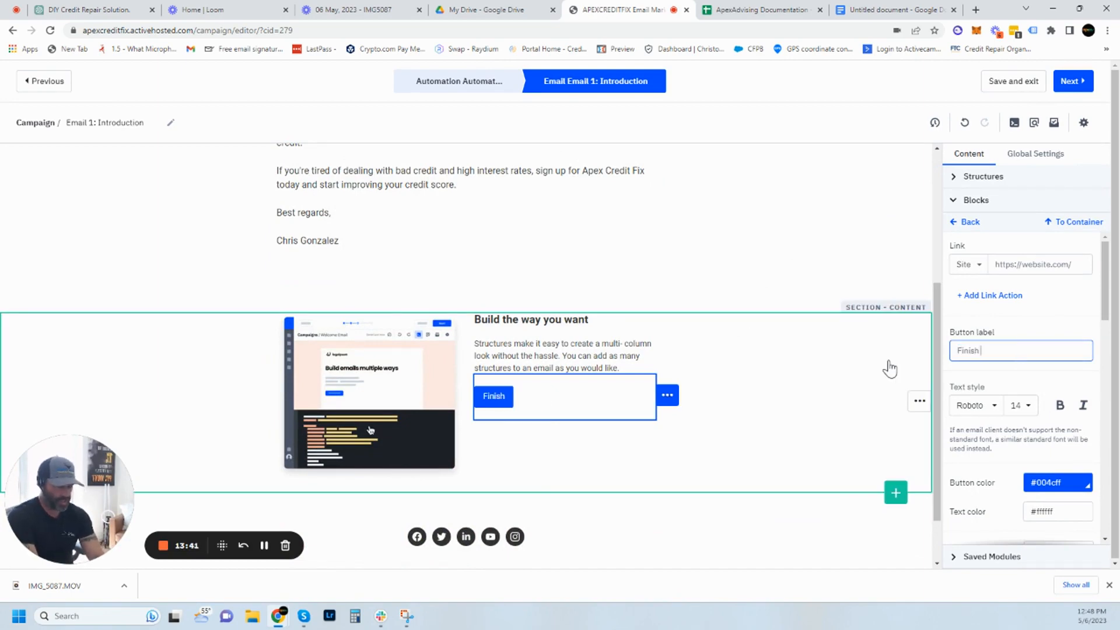
type(" Enrollment")
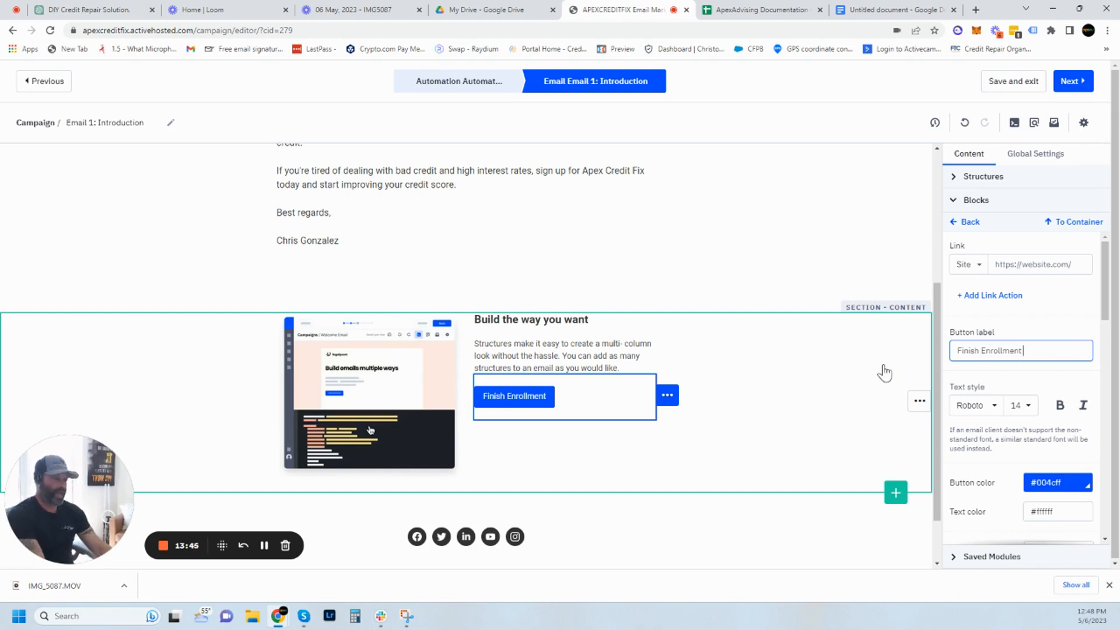
left_click(871, 376)
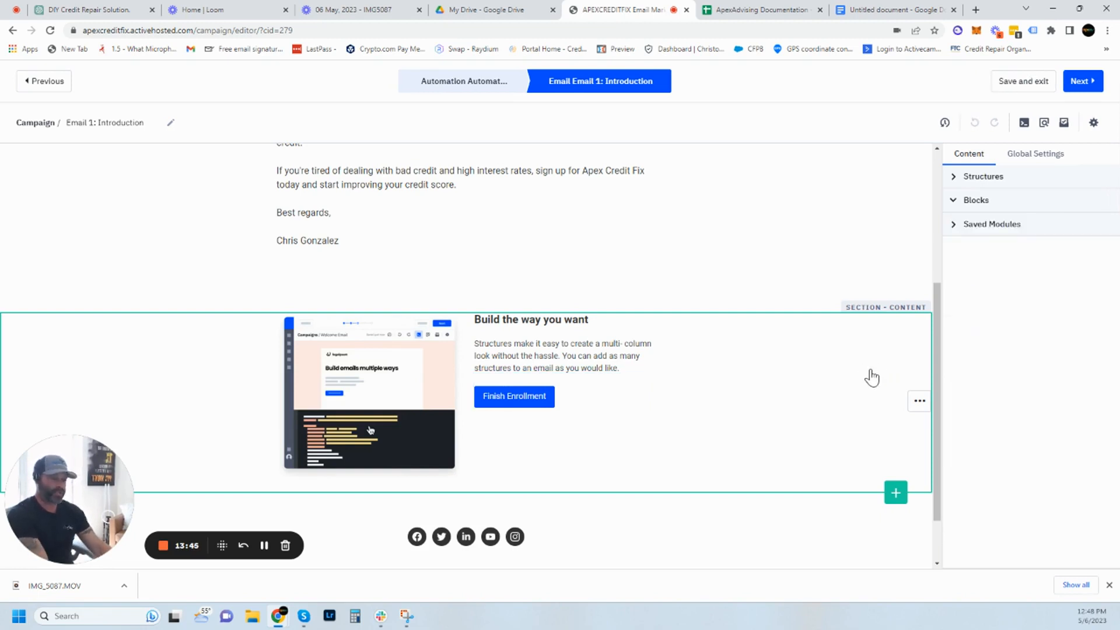
Replace the placeholder paragraph above the Finish Enrollment button with "Have Questions?"
left_click(618, 327)
left_click(571, 324)
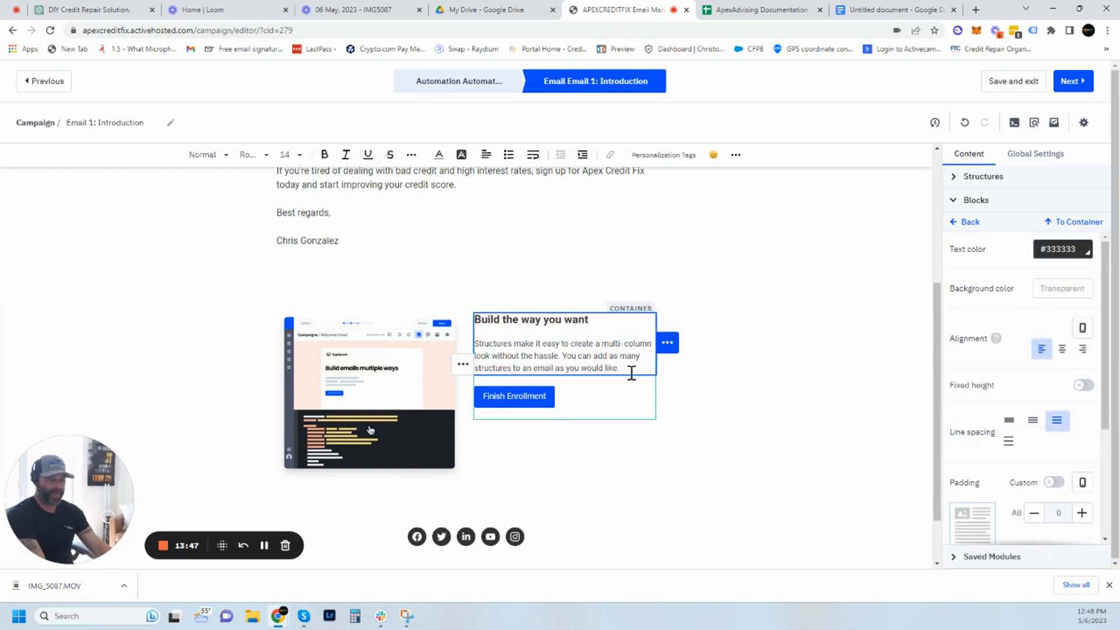
left_click_drag(624, 369, 467, 352)
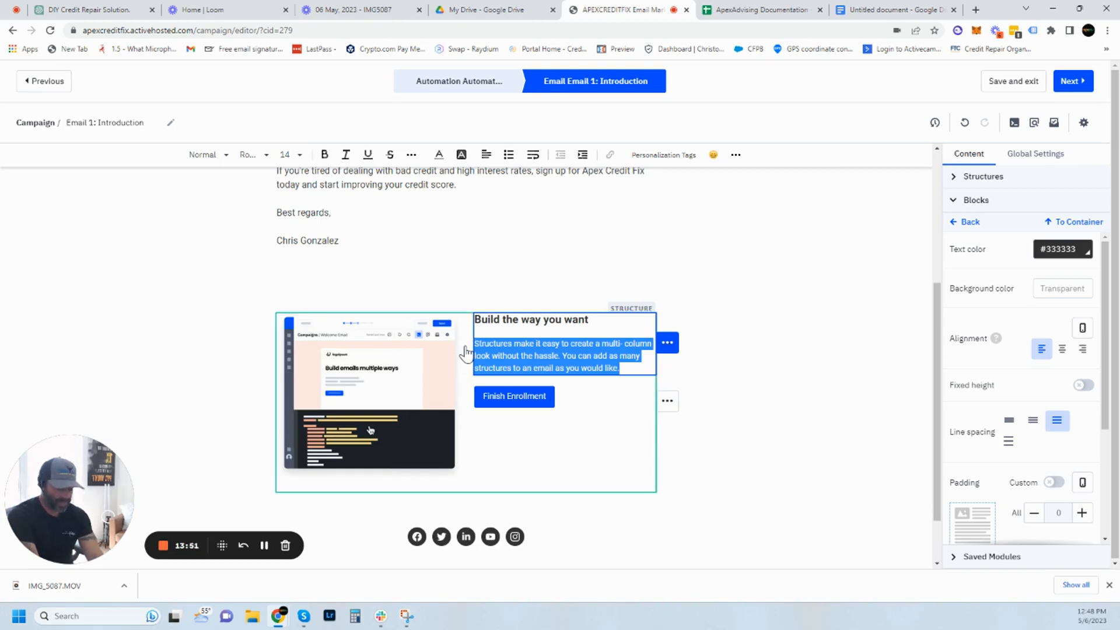
type("Ha")
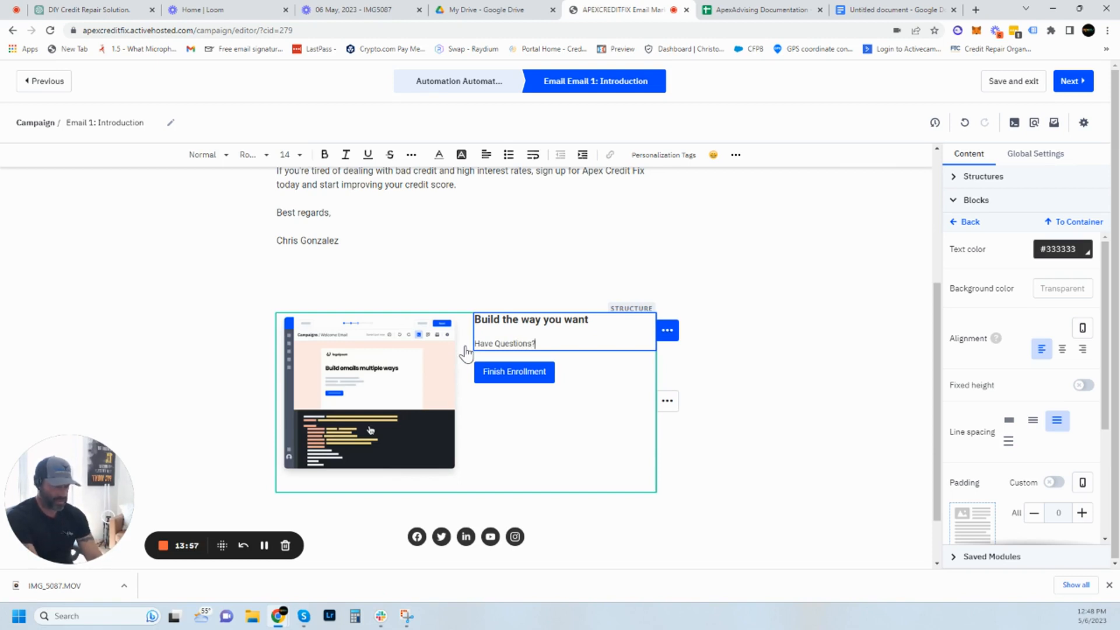
Replace the placeholder heading "Build the way you want" with "Credit Repair Made Easy"
left_click(543, 322)
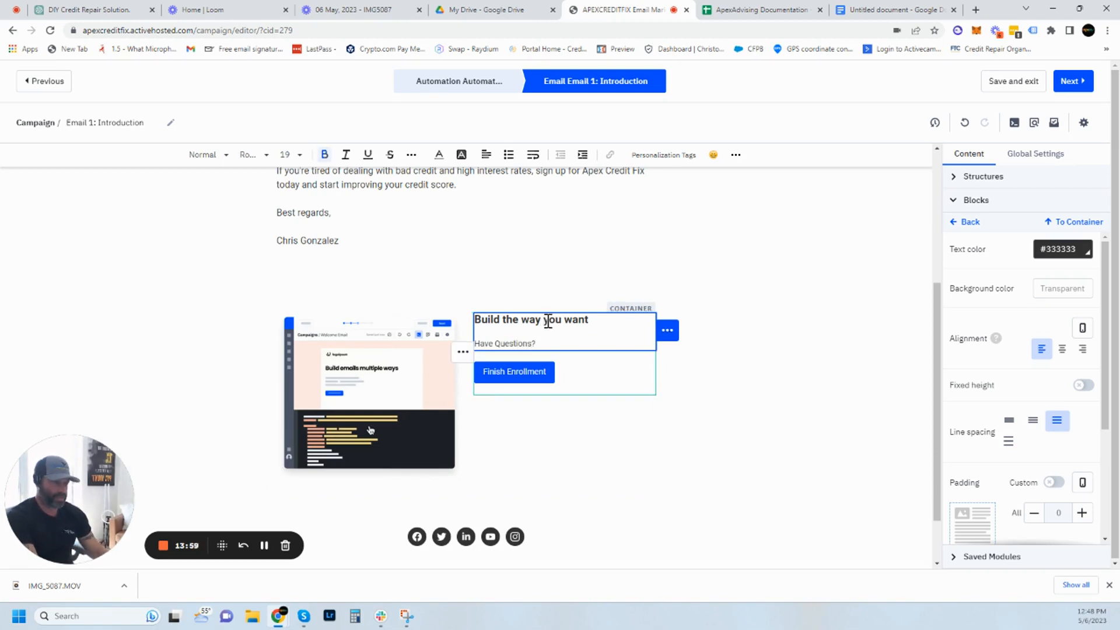
left_click_drag(590, 319, 484, 318)
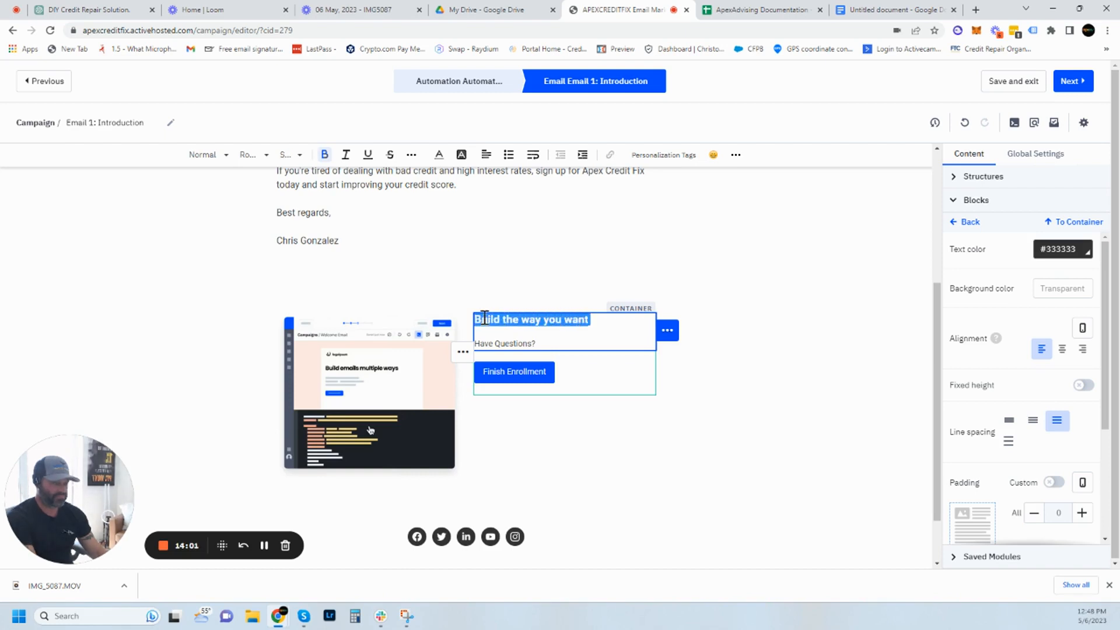
type("Credit ")
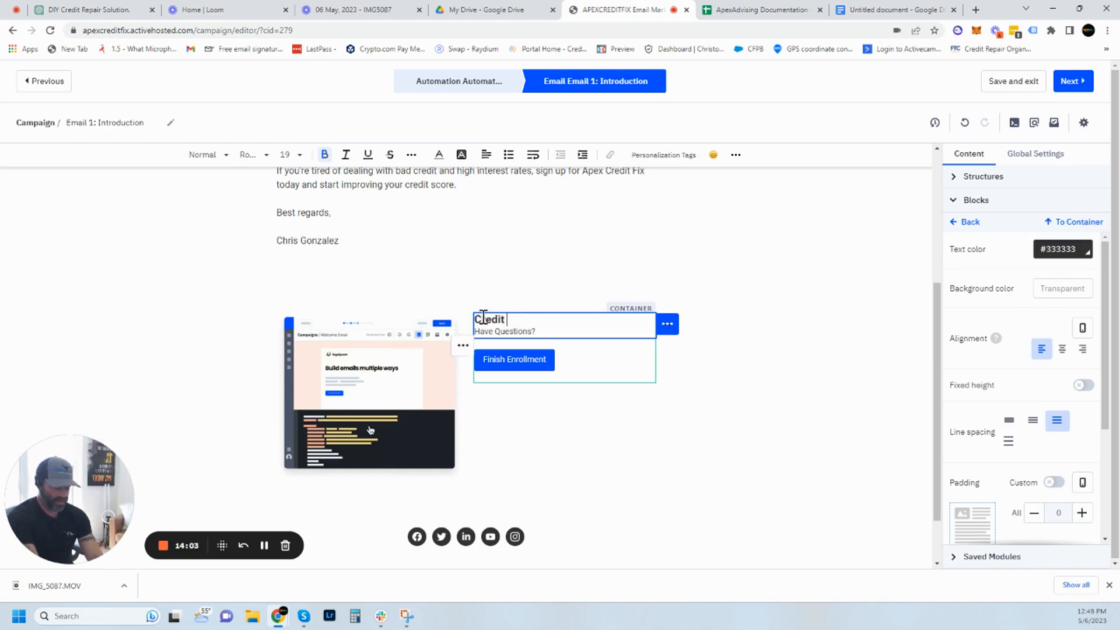
type("Repair Made Easy")
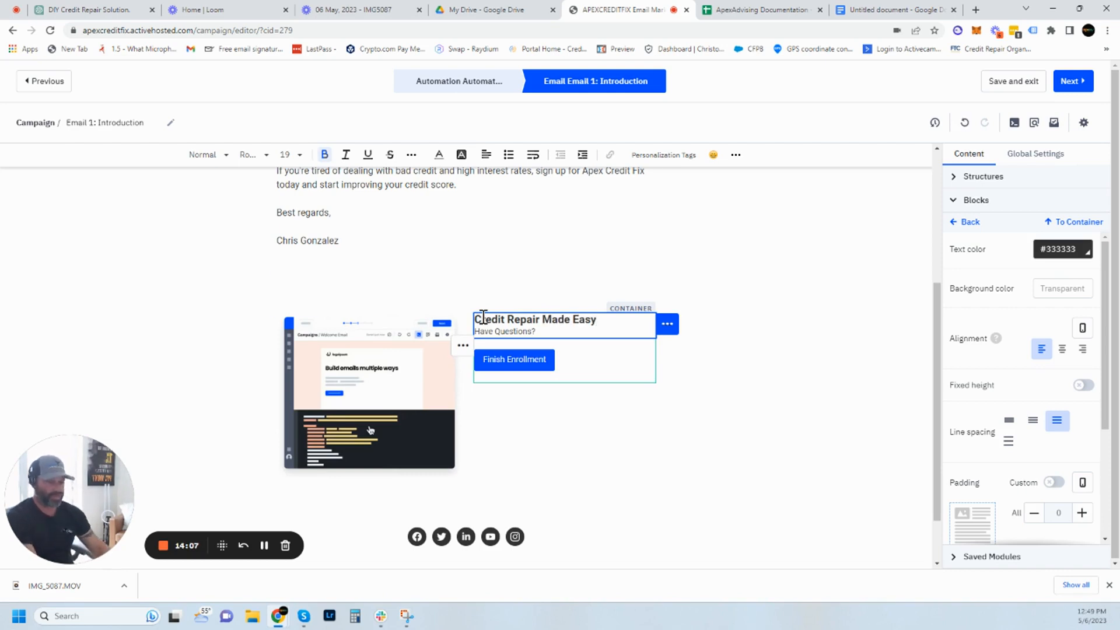
scroll(418, 352, "up", 2)
left_click(382, 499)
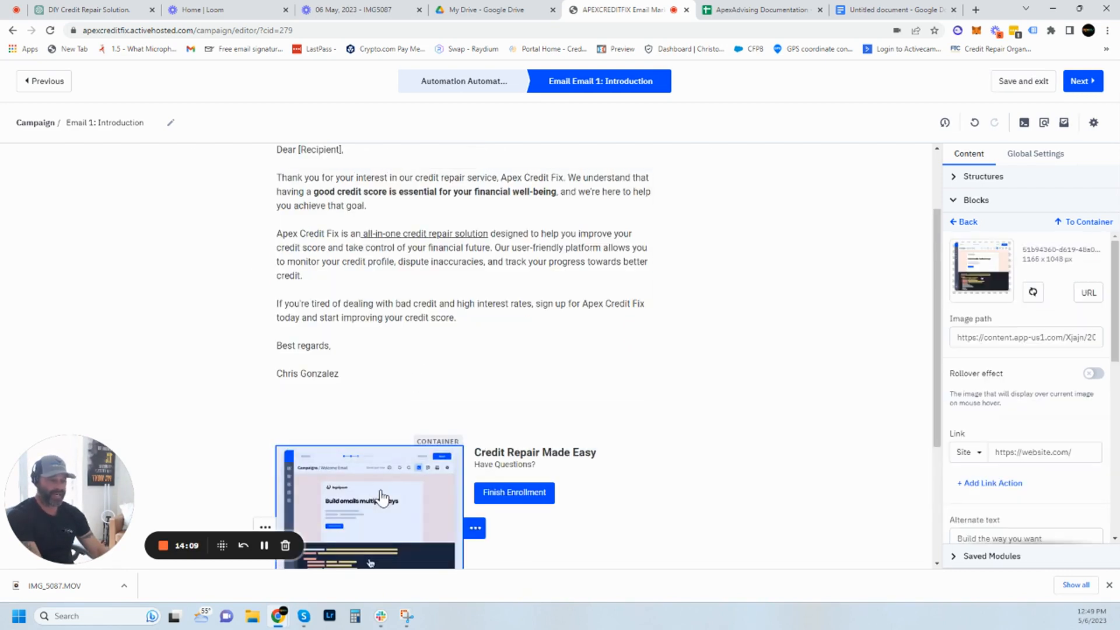
scroll(1015, 280, "down", 1)
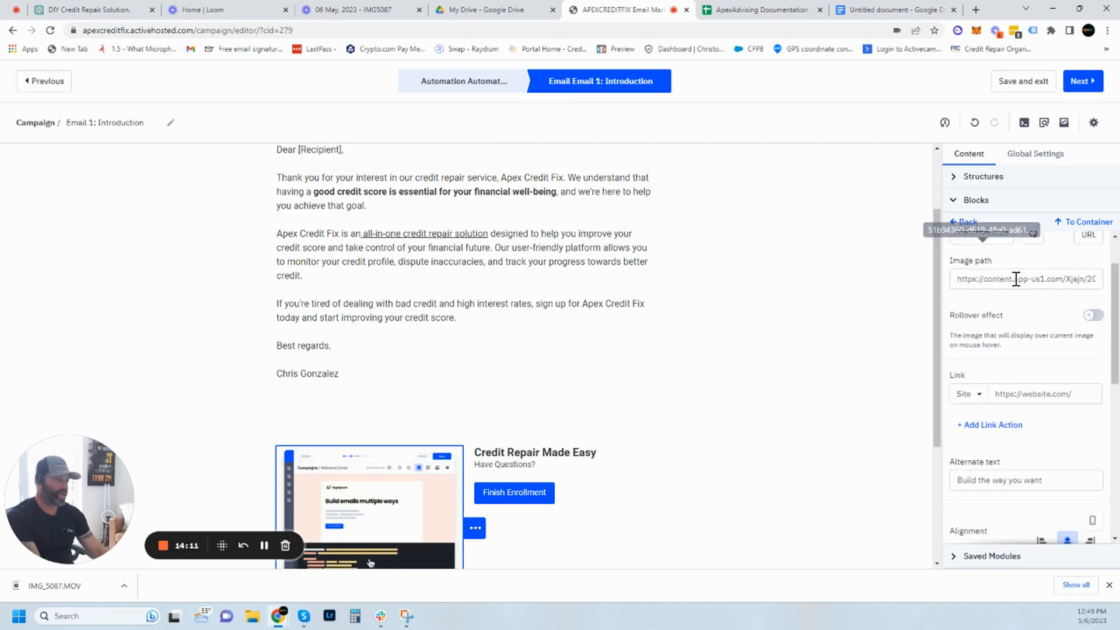
double_click(1016, 280)
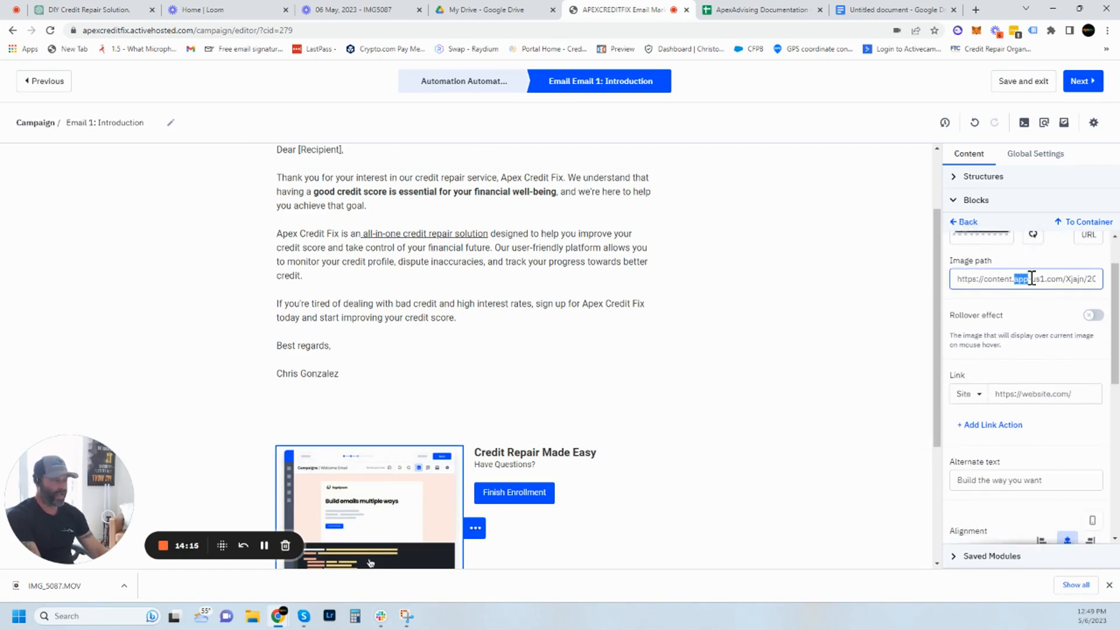
key("ctrl+a")
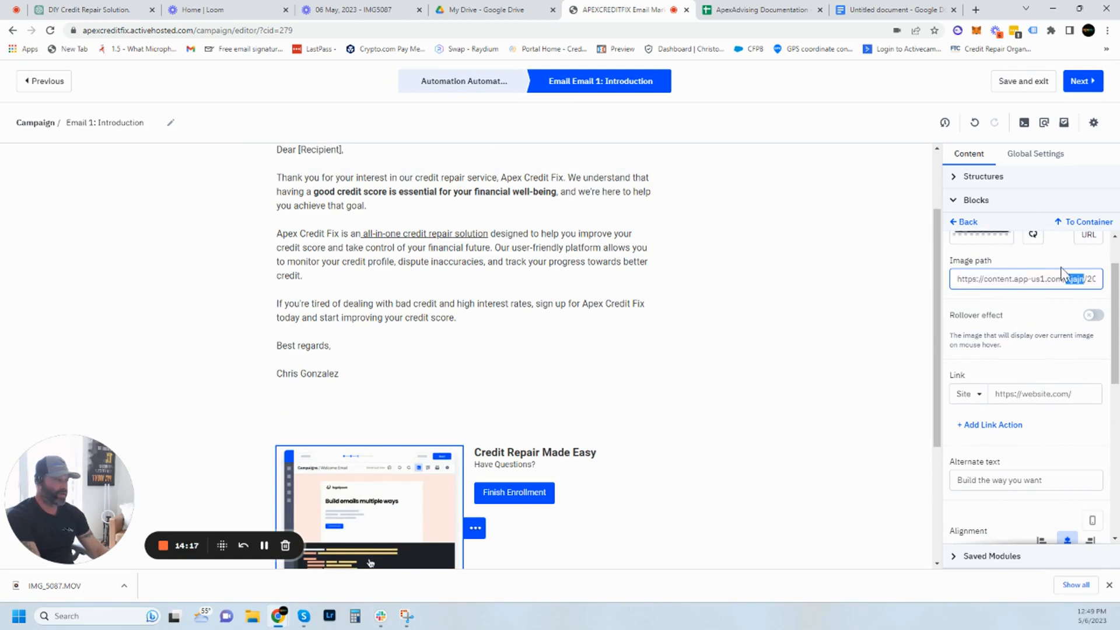
scroll(1074, 280, "up", 1)
left_click(1085, 293)
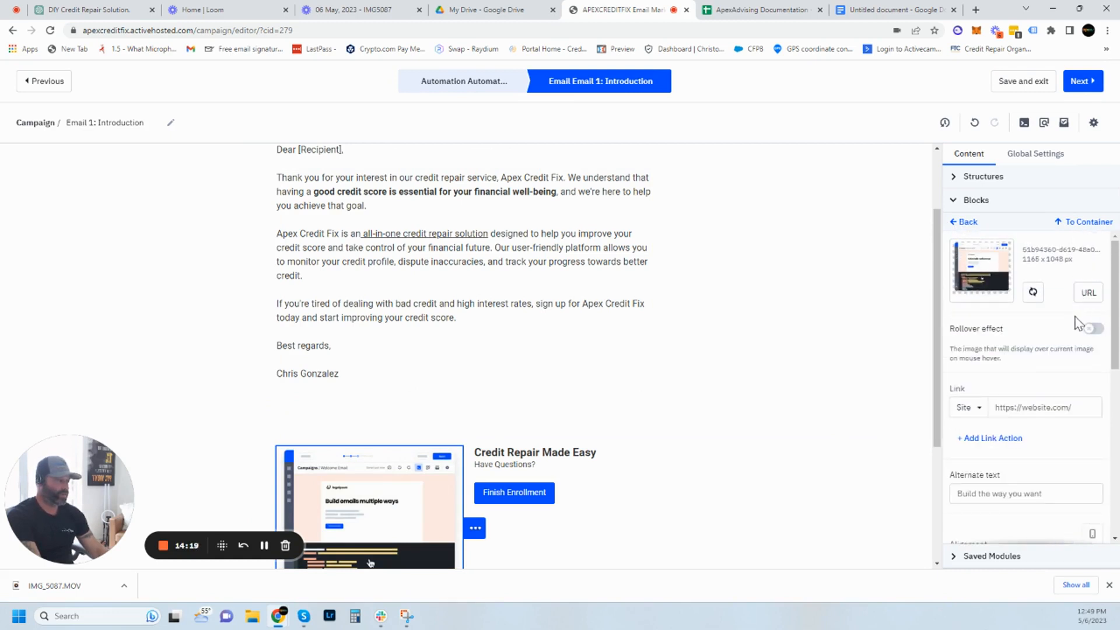
scroll(1044, 399, "down", 3)
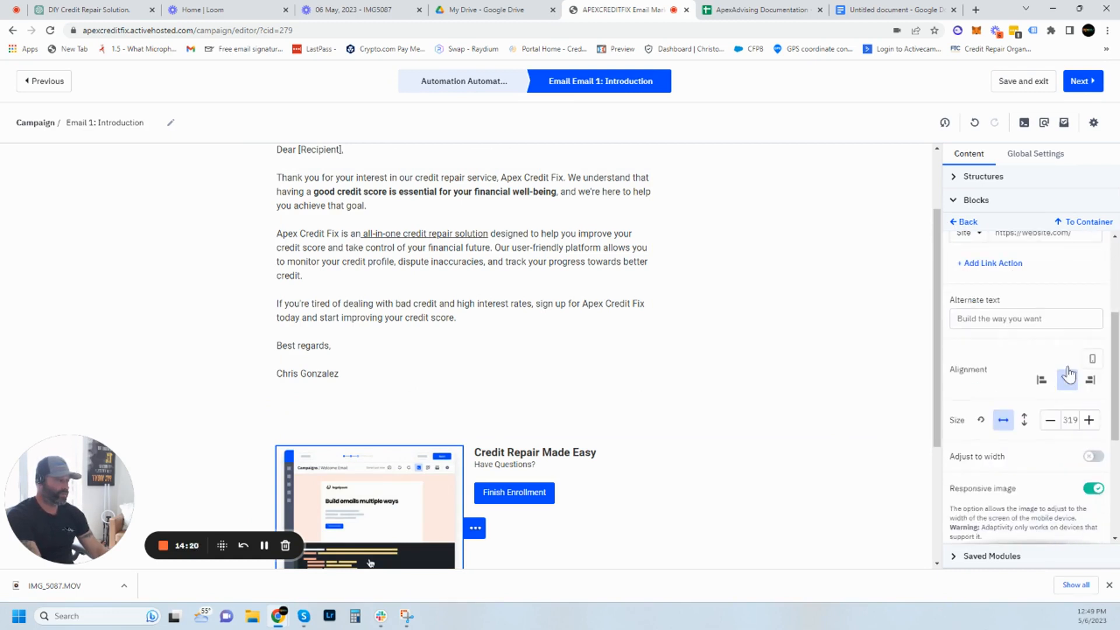
left_click(1080, 234)
key("ctrl+a")
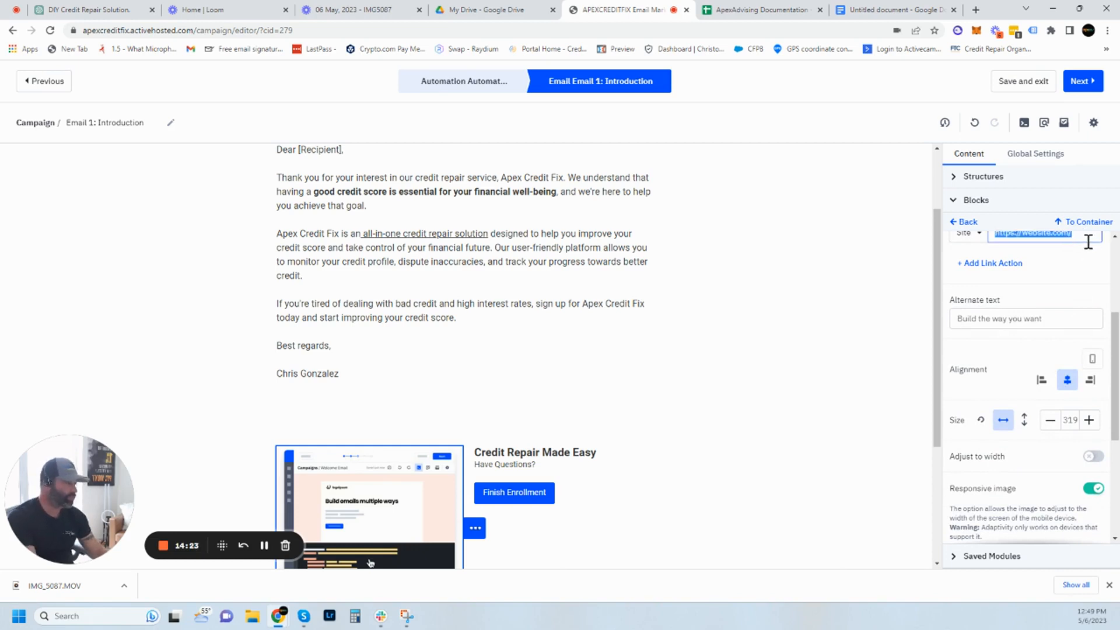
left_click(1077, 239)
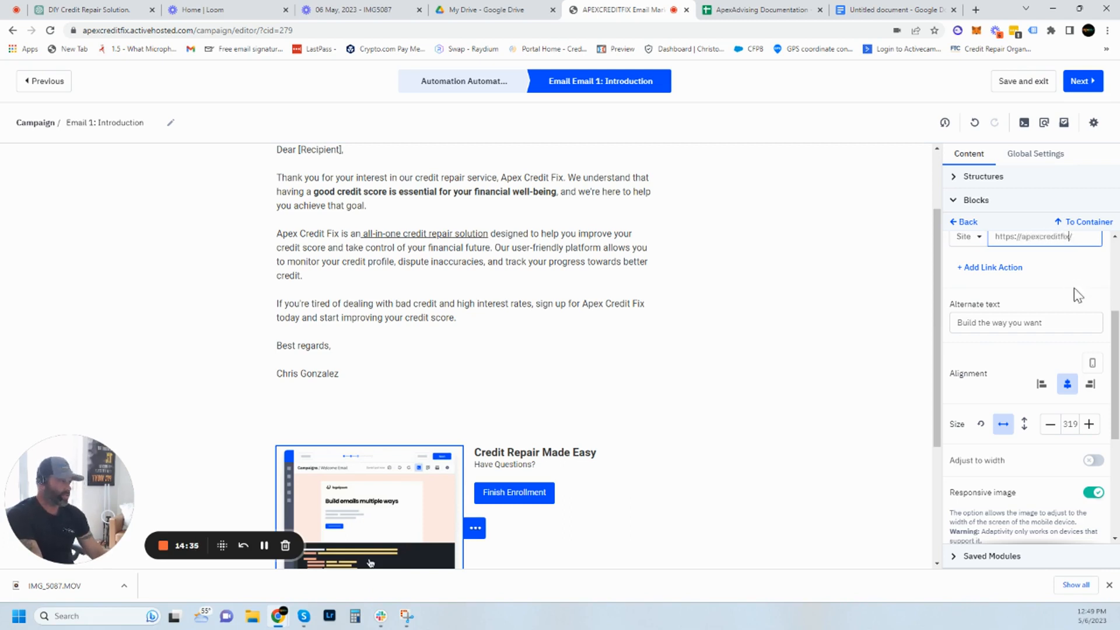
left_click(850, 280)
scroll(849, 280, "up", 2)
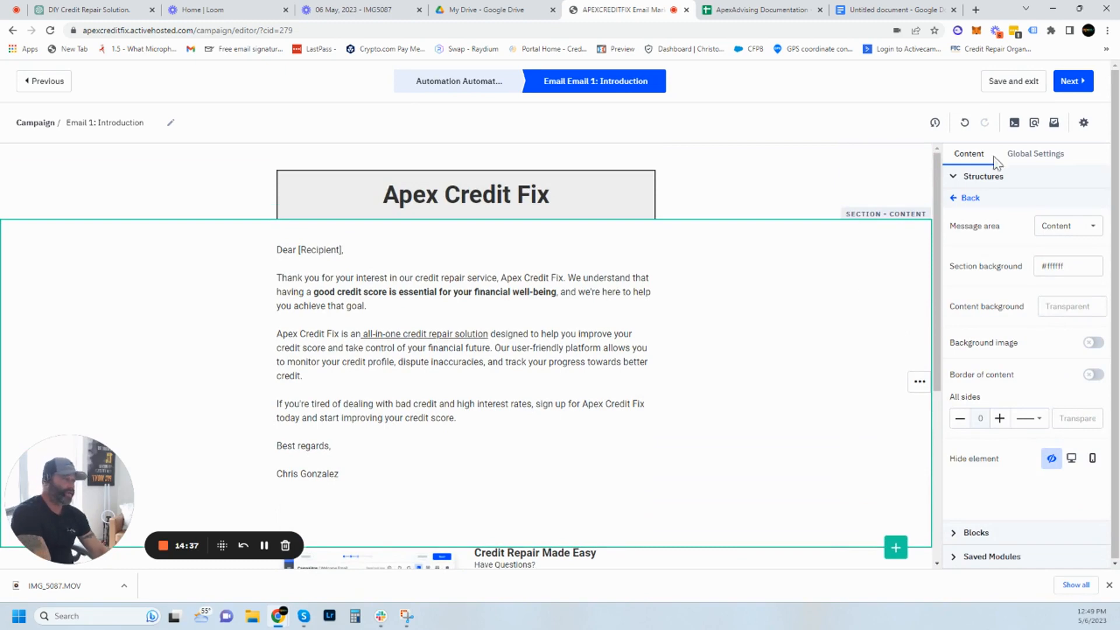
Proceed to the campaign summary and insert a green check mark emoji at the start of the email's subject
left_click(1070, 82)
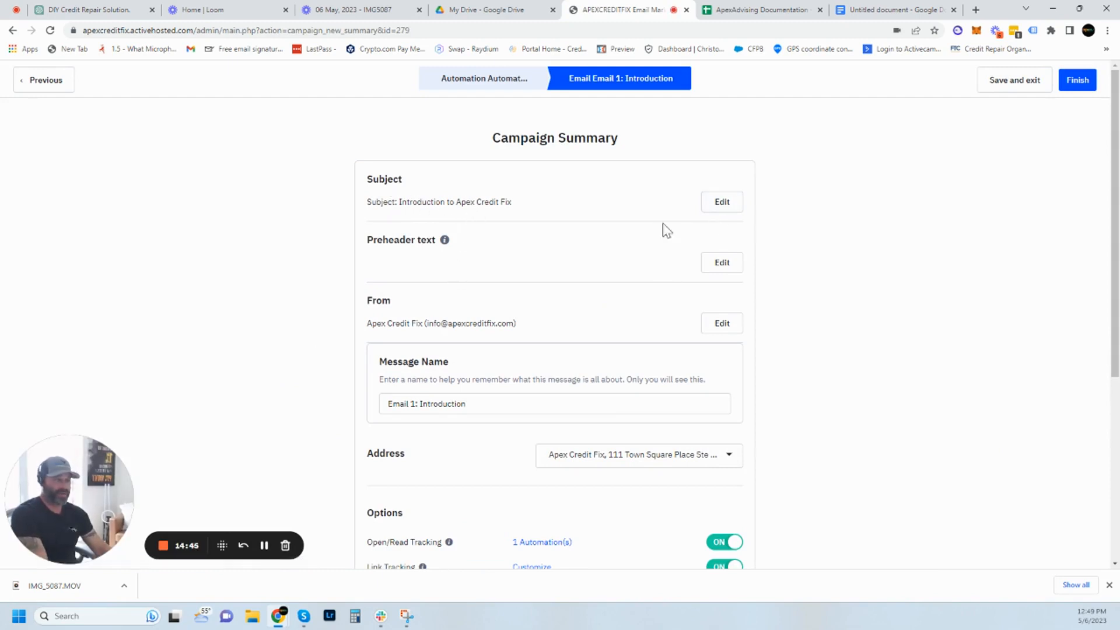
left_click(721, 208)
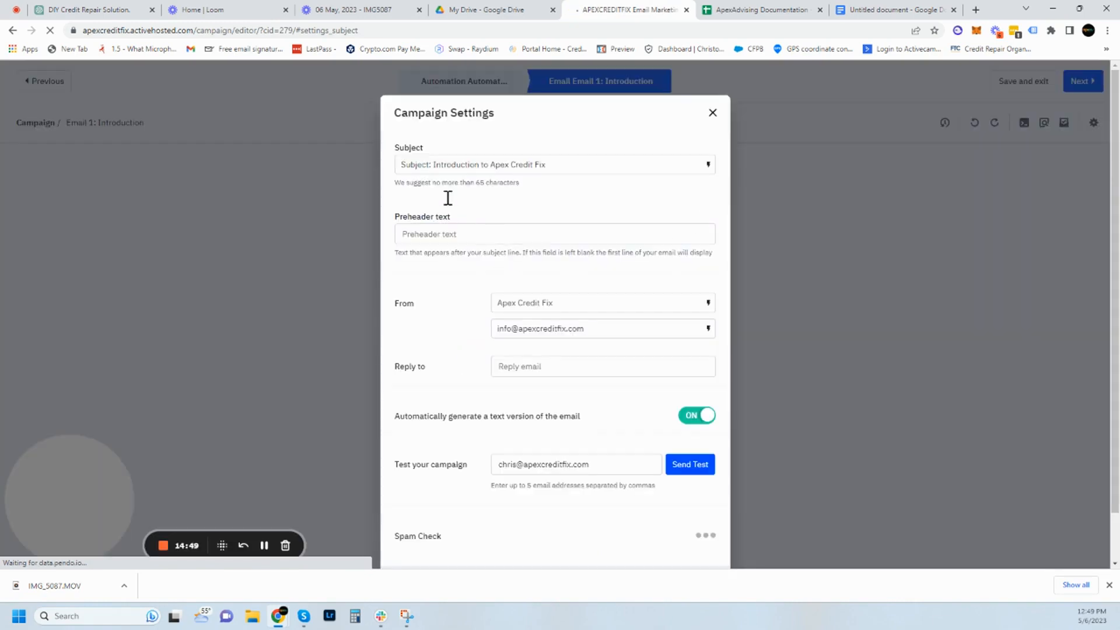
right_click(406, 165)
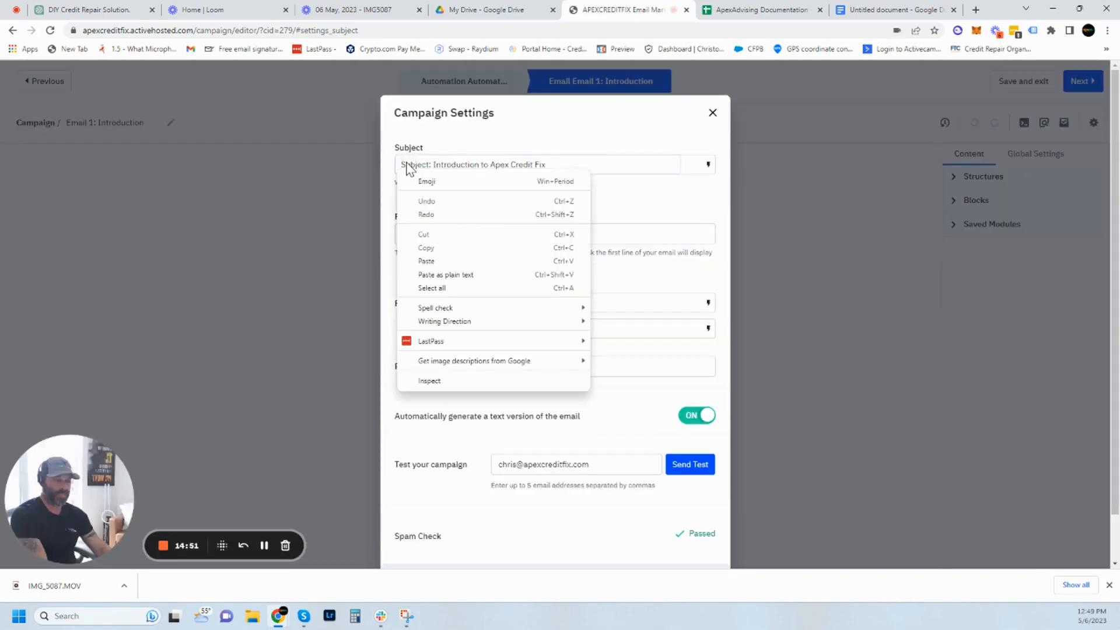
left_click(444, 182)
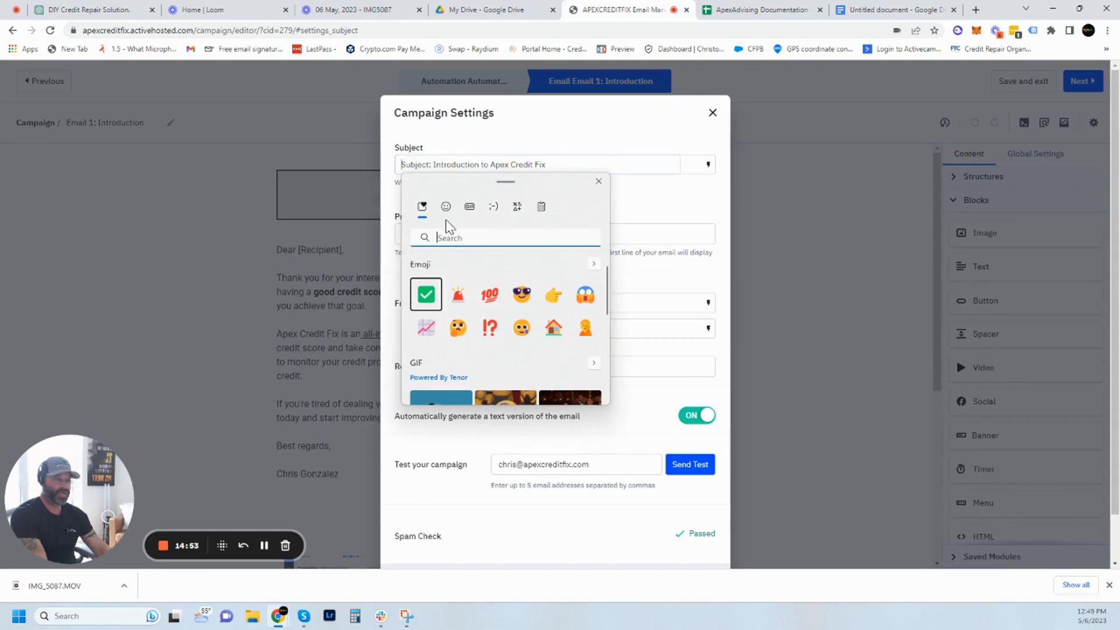
left_click(428, 295)
left_click(663, 210)
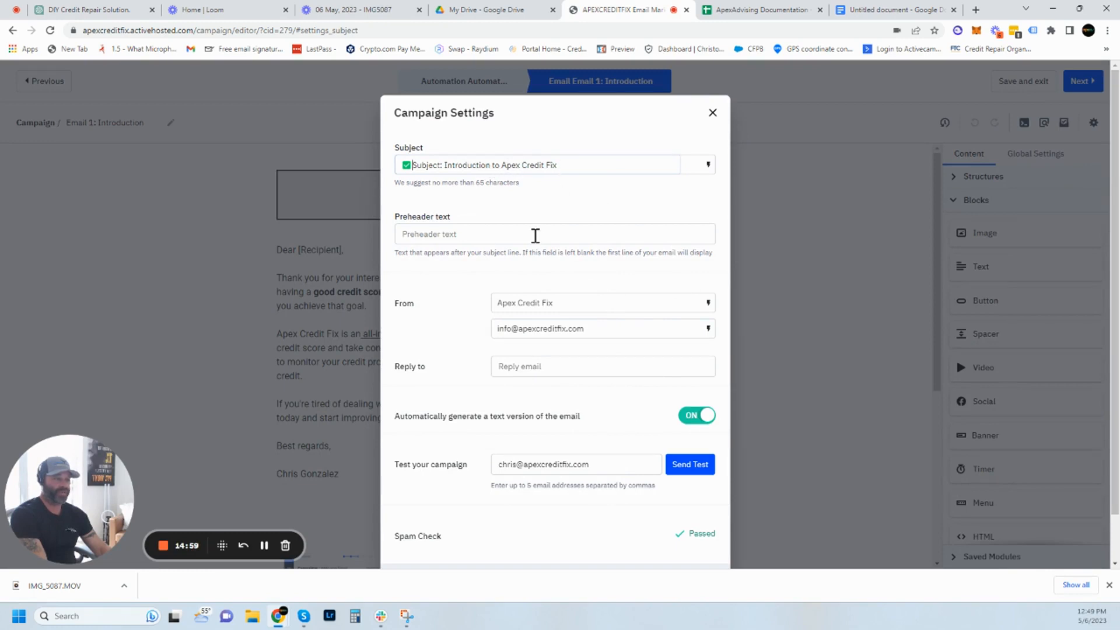
Enter "The Credit Experts" as the email's preheader text
left_click(534, 236)
type("The Credit Experts")
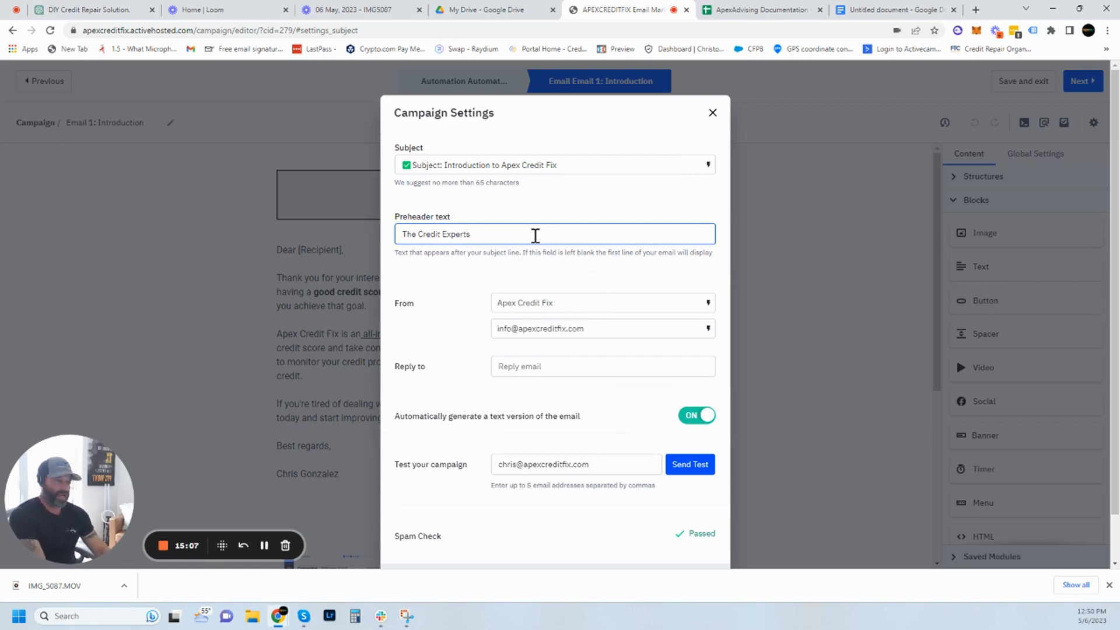
left_click(557, 286)
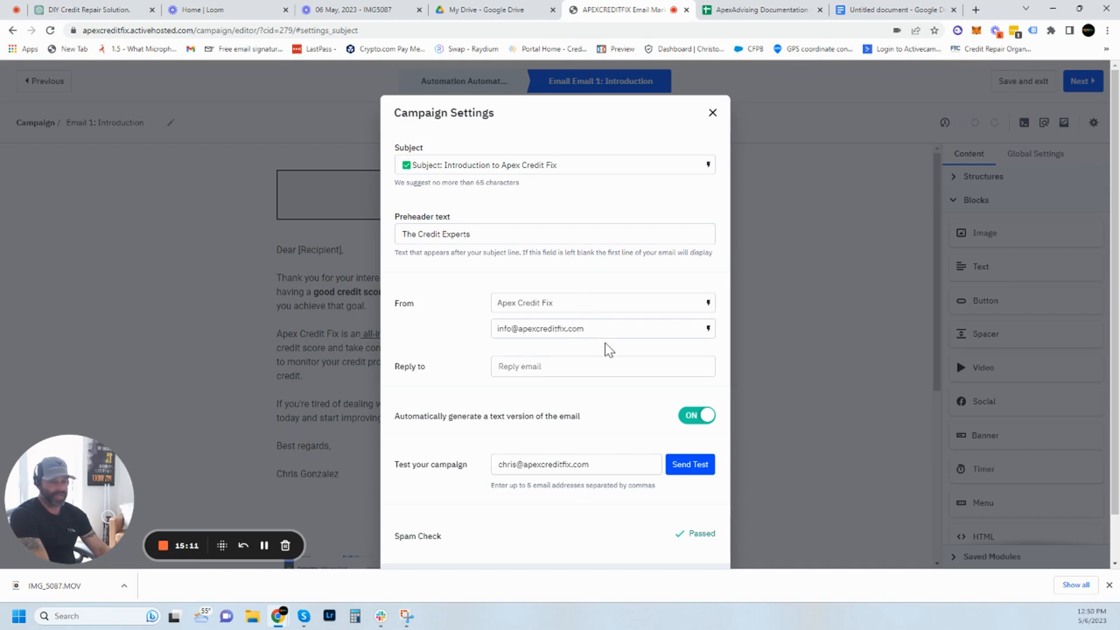
Send a test of the campaign and open the received test email in Gmail to check its layout
left_click(686, 474)
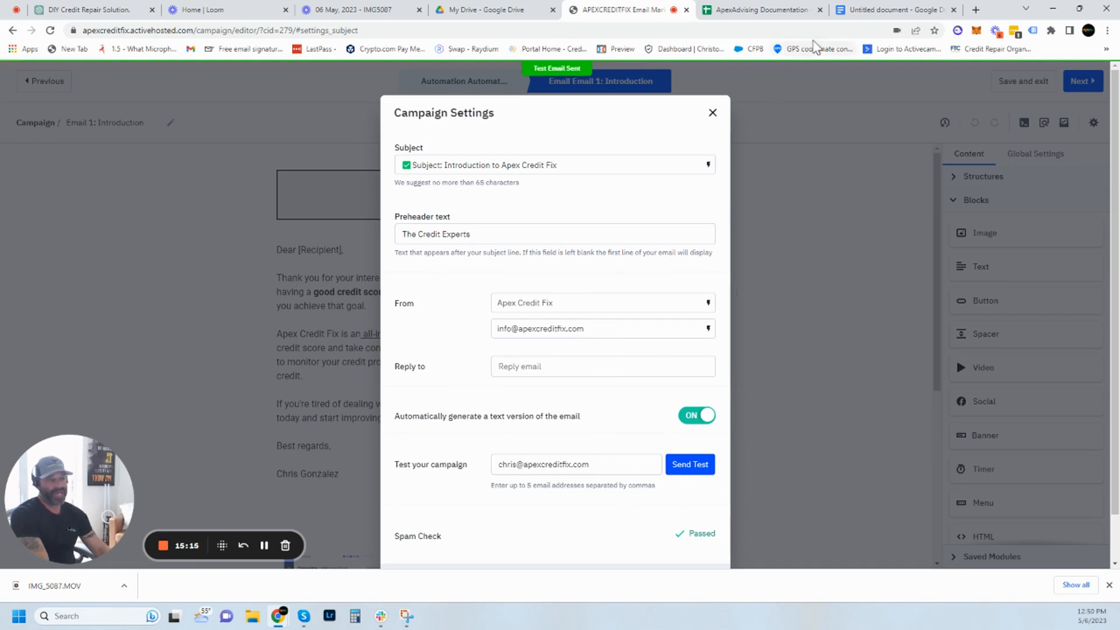
left_click(975, 11)
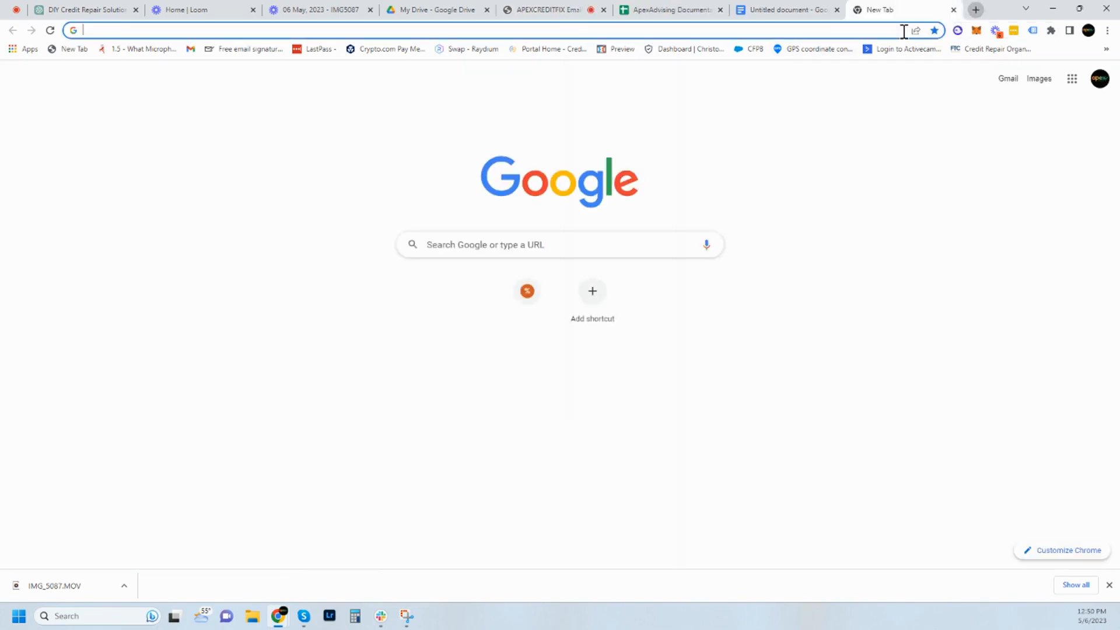
left_click(999, 82)
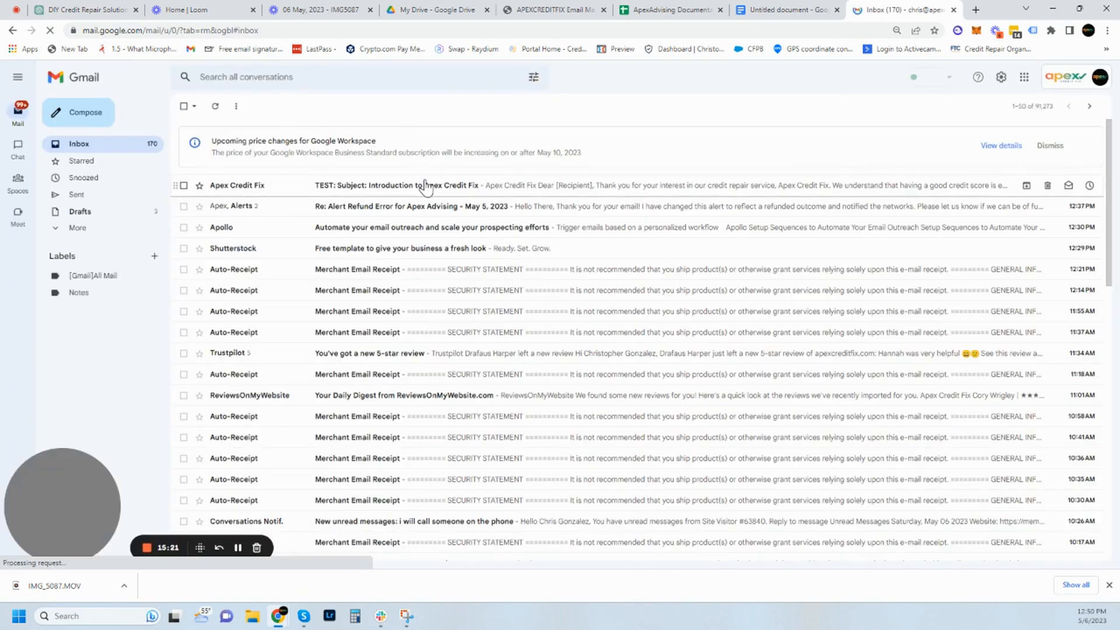
left_click(429, 190)
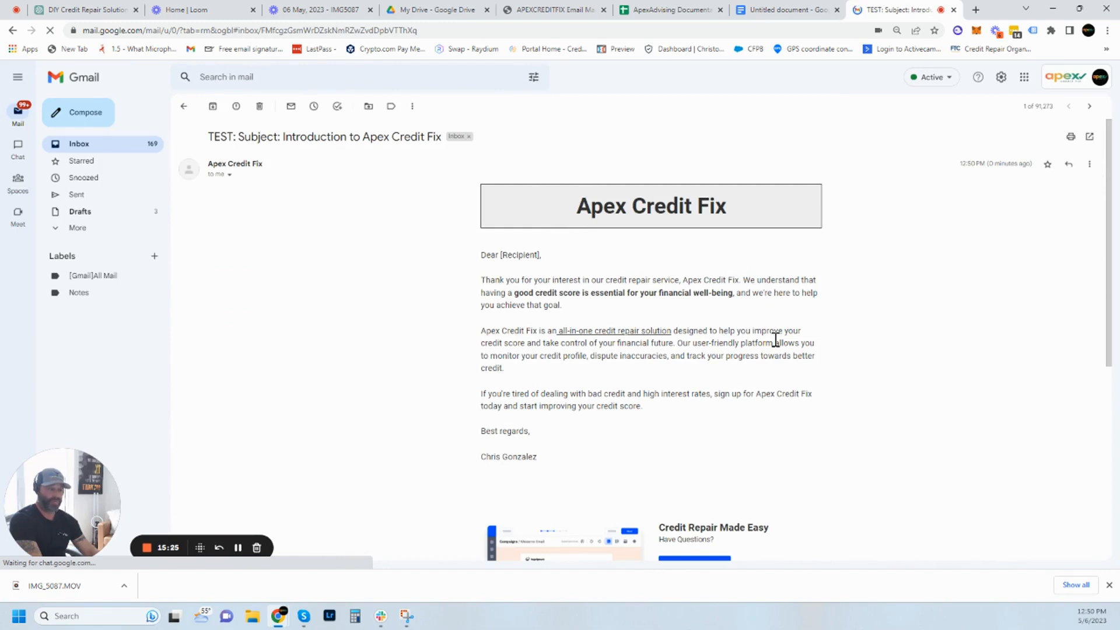
scroll(782, 350, "down", 1)
scroll(818, 417, "up", 1)
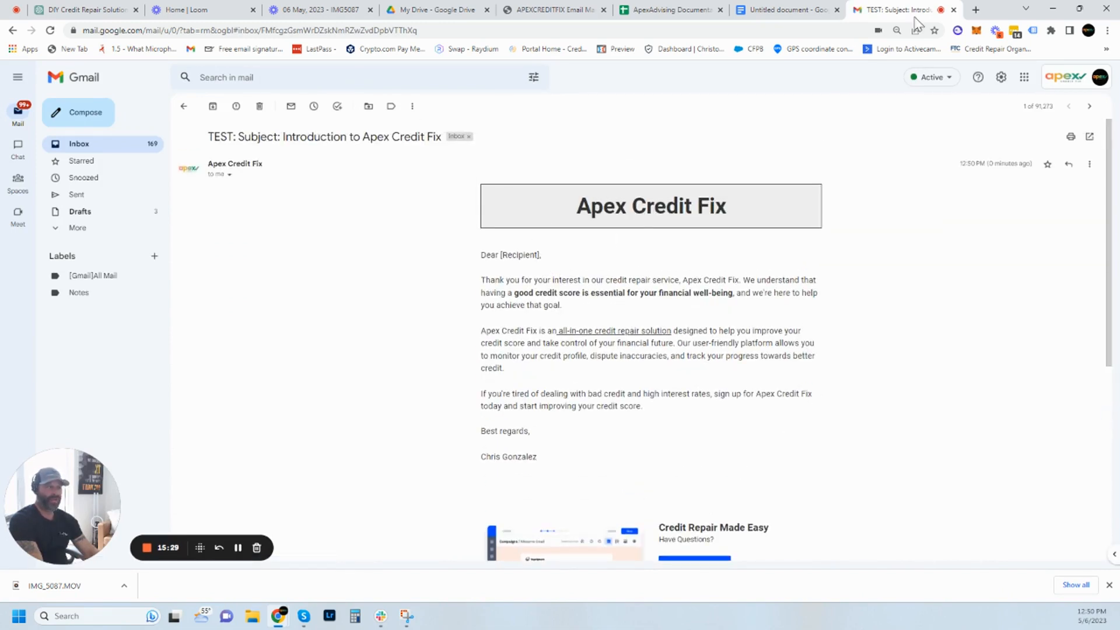
Return to the ActiveCampaign email and replace [Recipient] in the greeting with the First Name personalization tag, keeping a blank line below the greeting
left_click(546, 11)
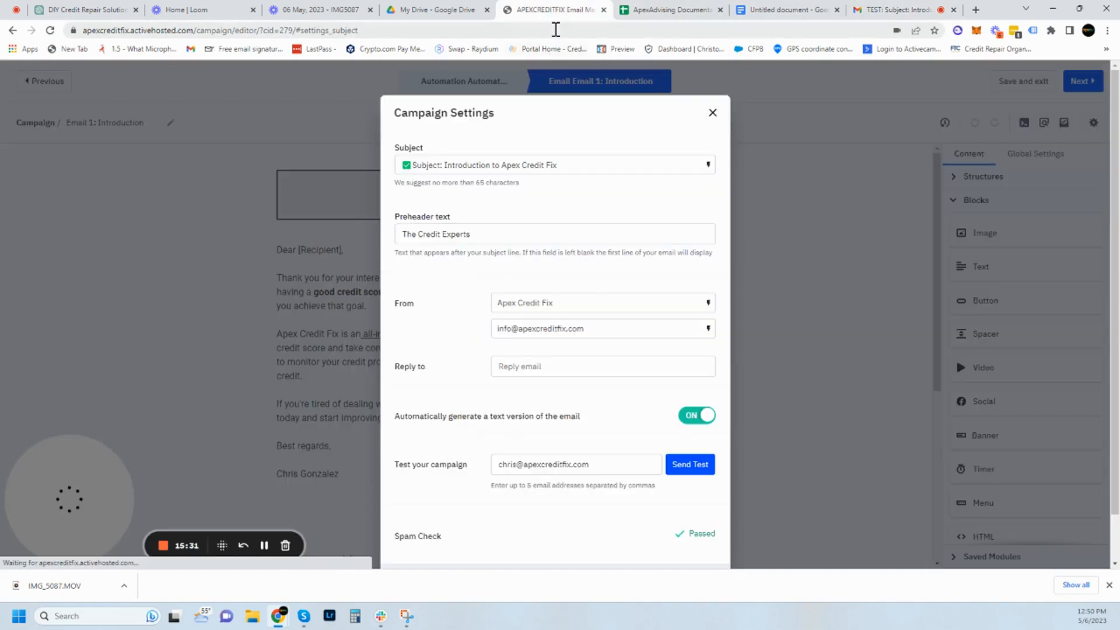
left_click(713, 112)
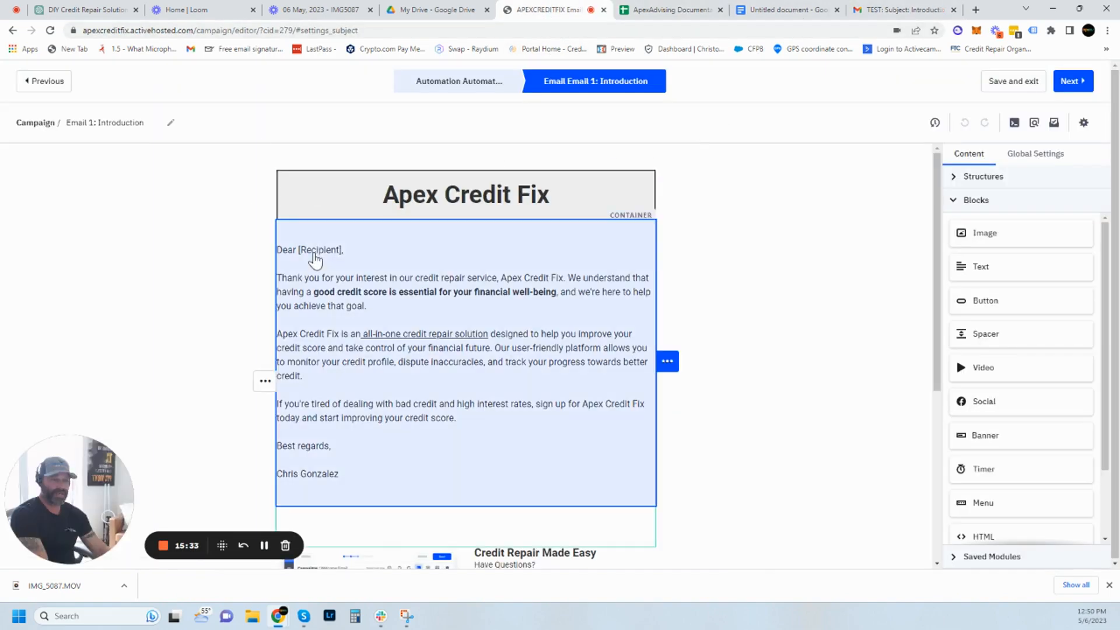
left_click(334, 251)
left_click_drag(342, 250, 298, 250)
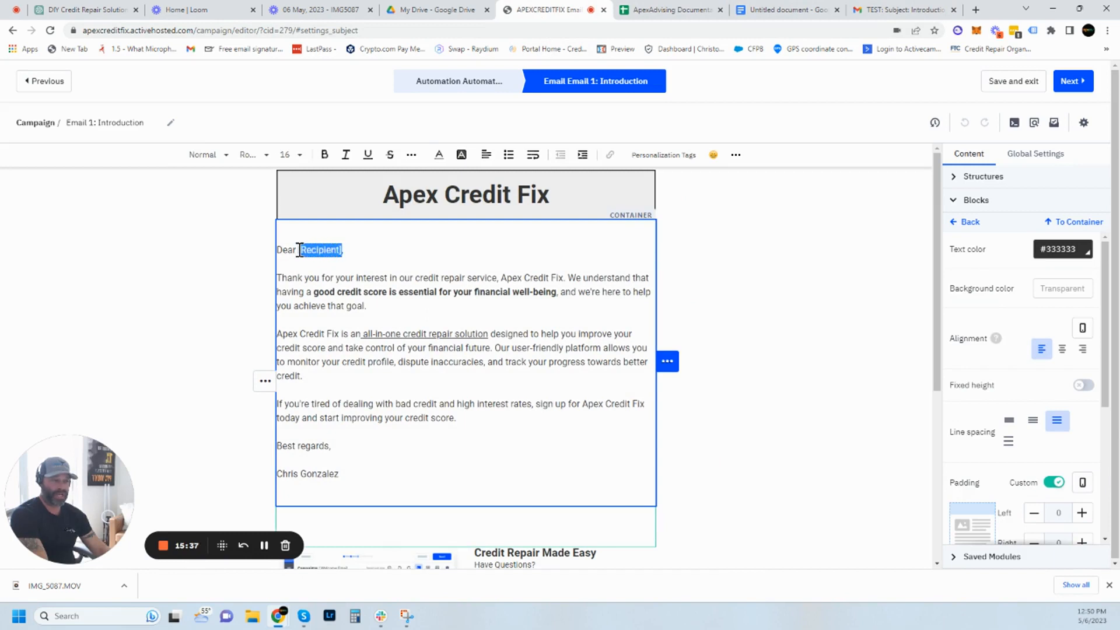
left_click(691, 159)
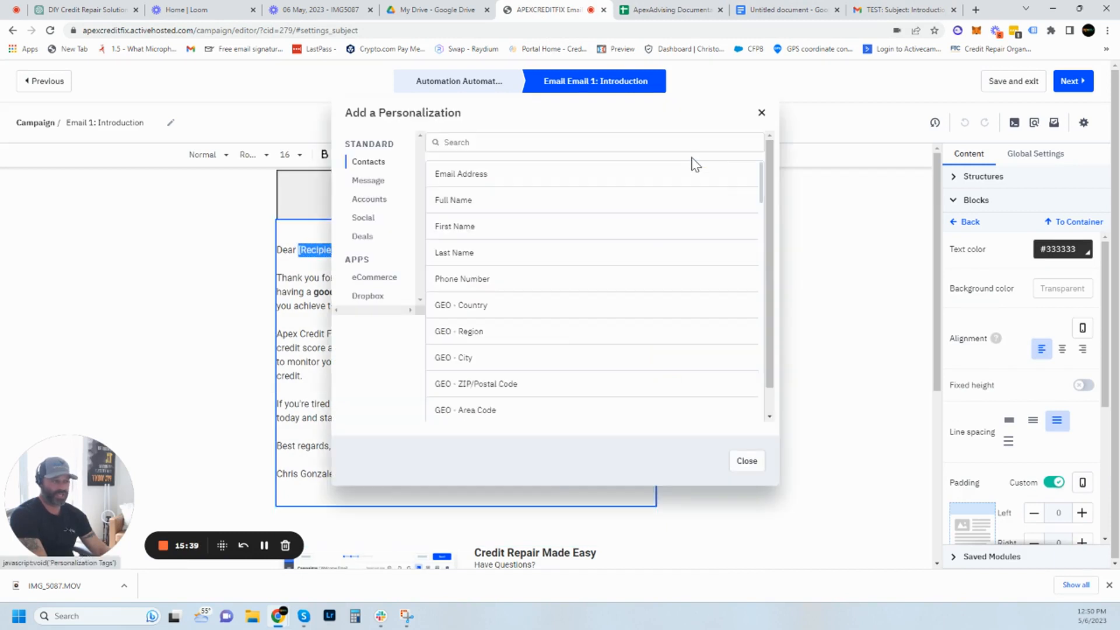
left_click(463, 227)
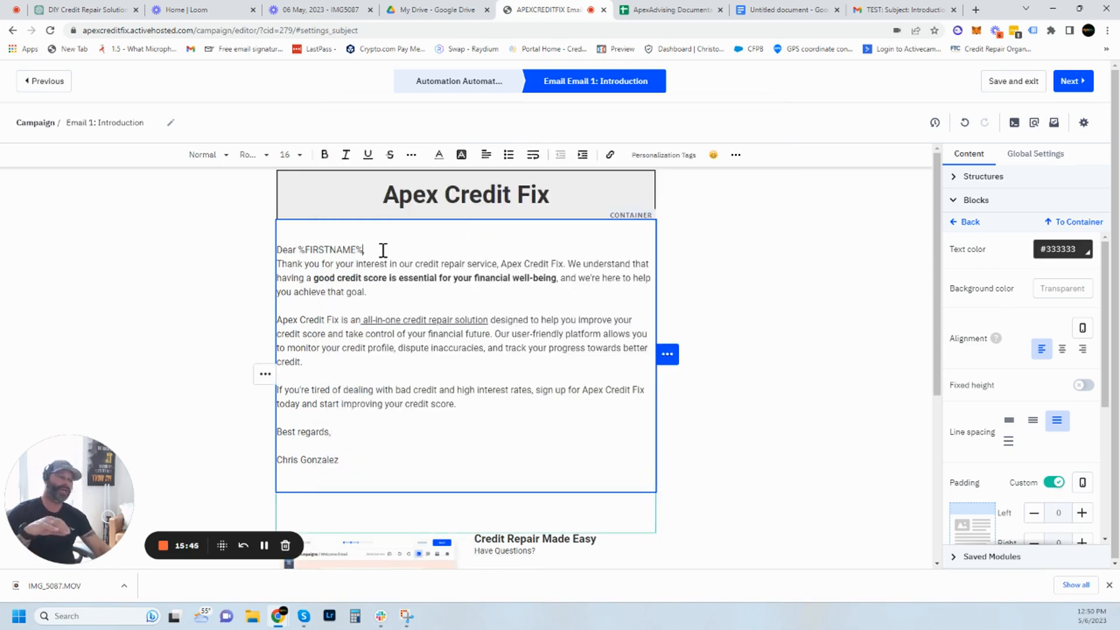
key("Return")
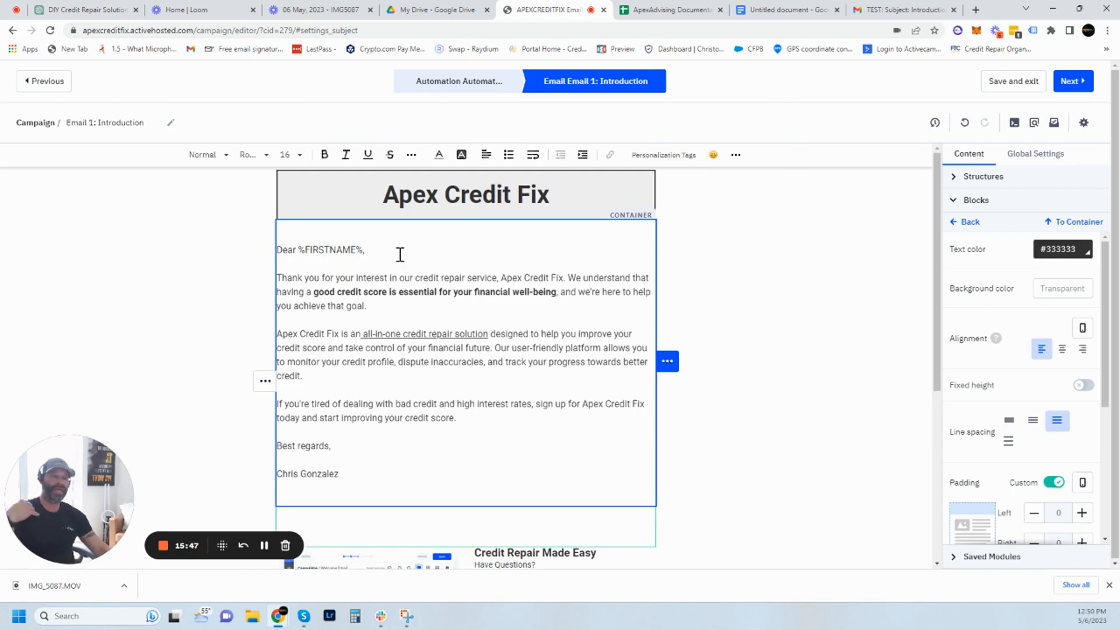
Replace the sender's name in the email signature with the contact's Company Name personalization tag
left_click_drag(360, 474, 278, 475)
left_click(662, 155)
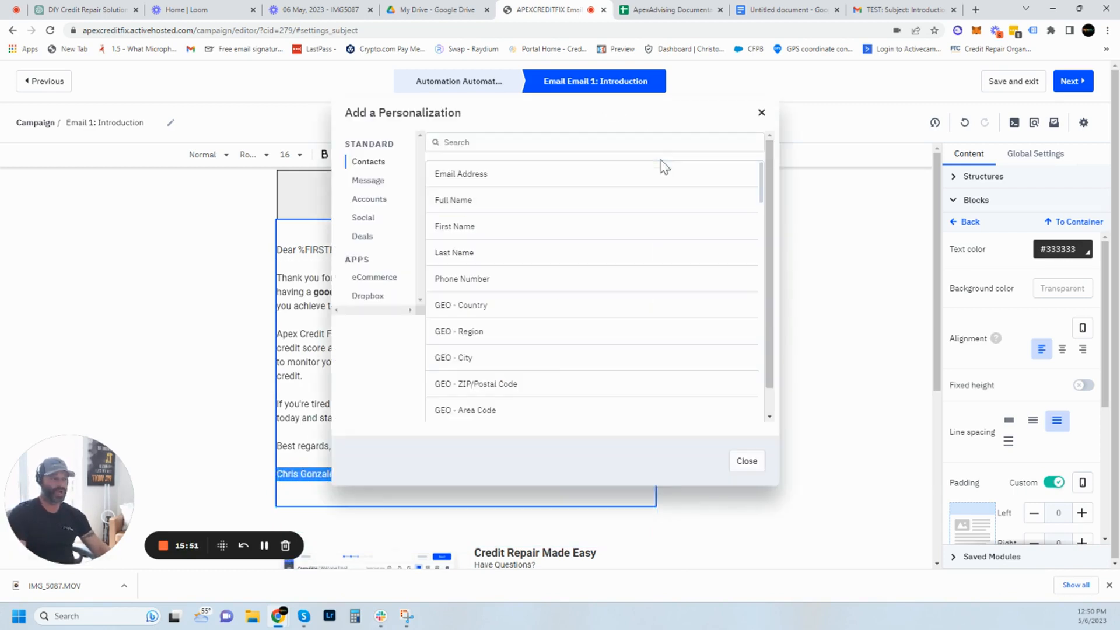
scroll(607, 233, "down", 10)
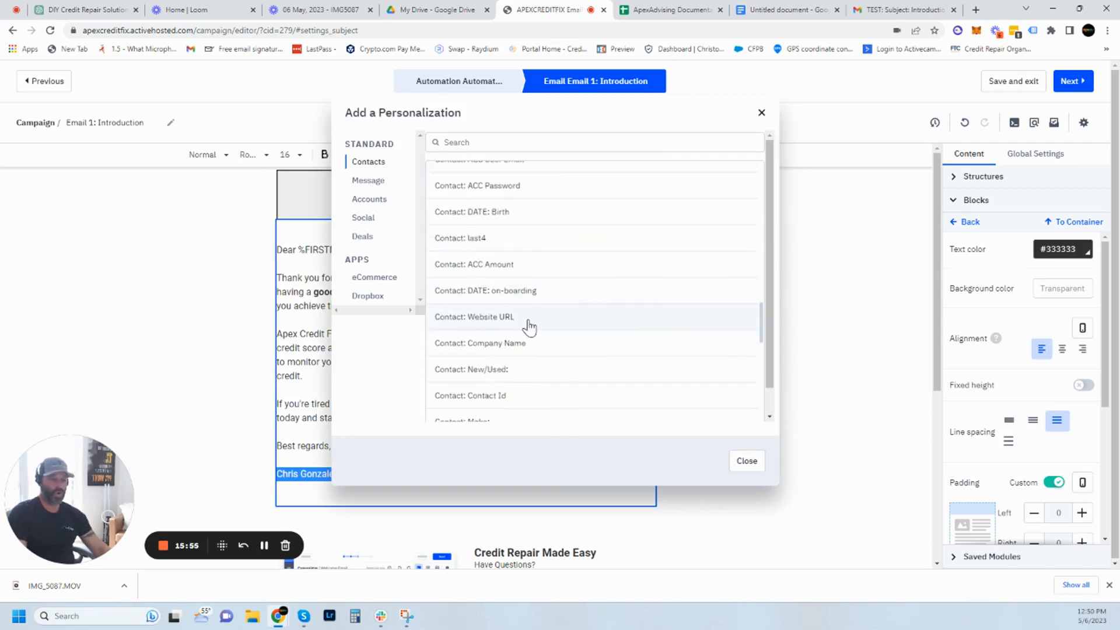
left_click(511, 344)
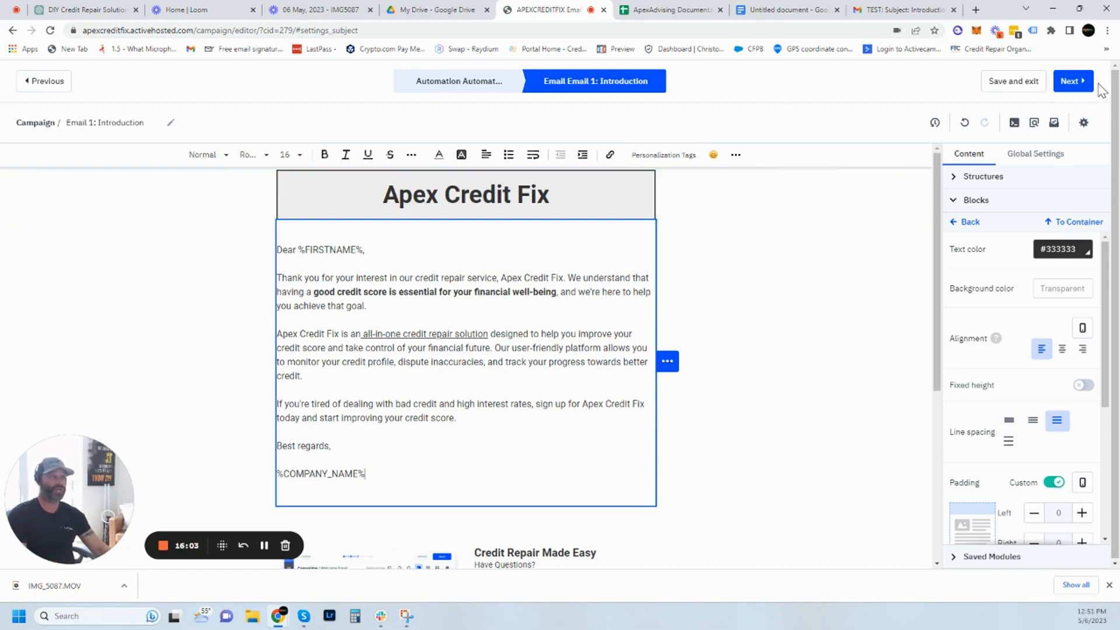
Finish the introduction email and start a Send an SMS action directly below it in the automation
left_click(1080, 84)
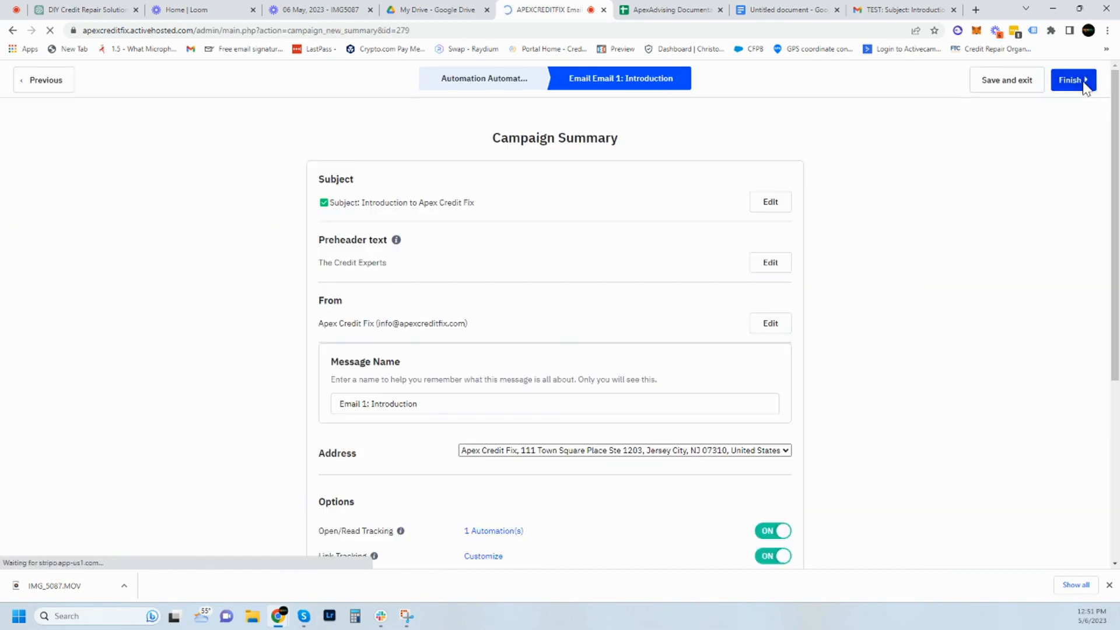
left_click(1082, 80)
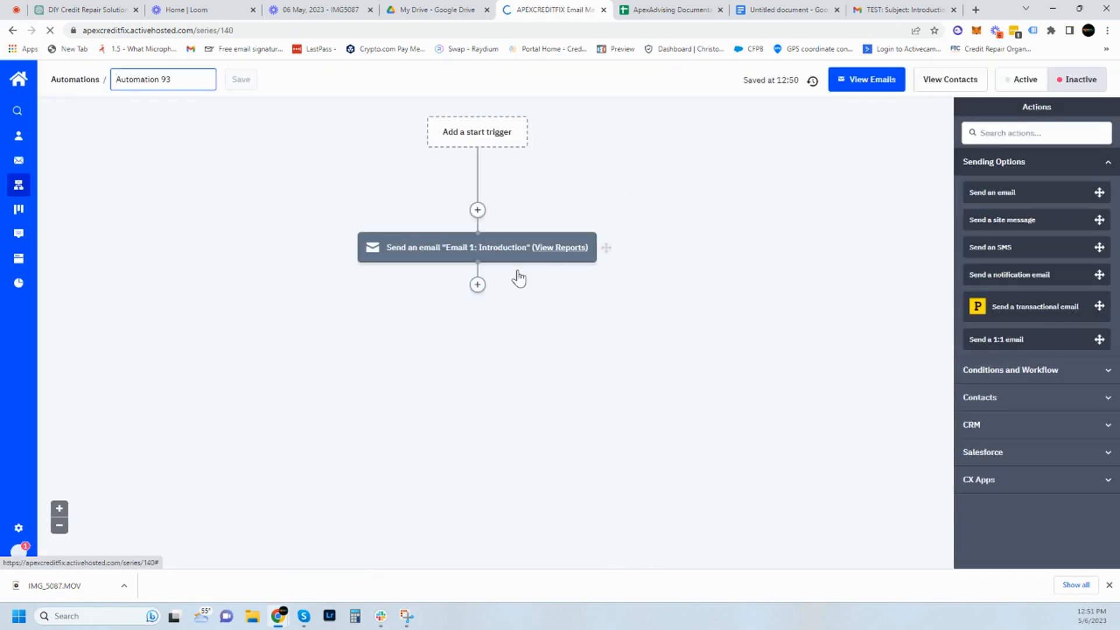
left_click(480, 286)
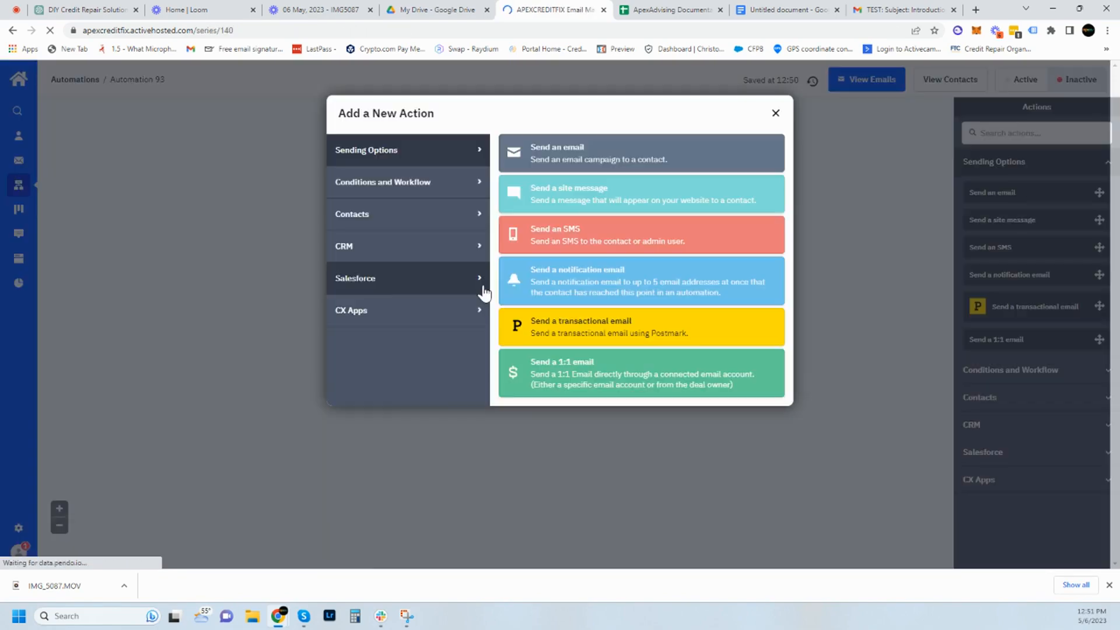
left_click(576, 243)
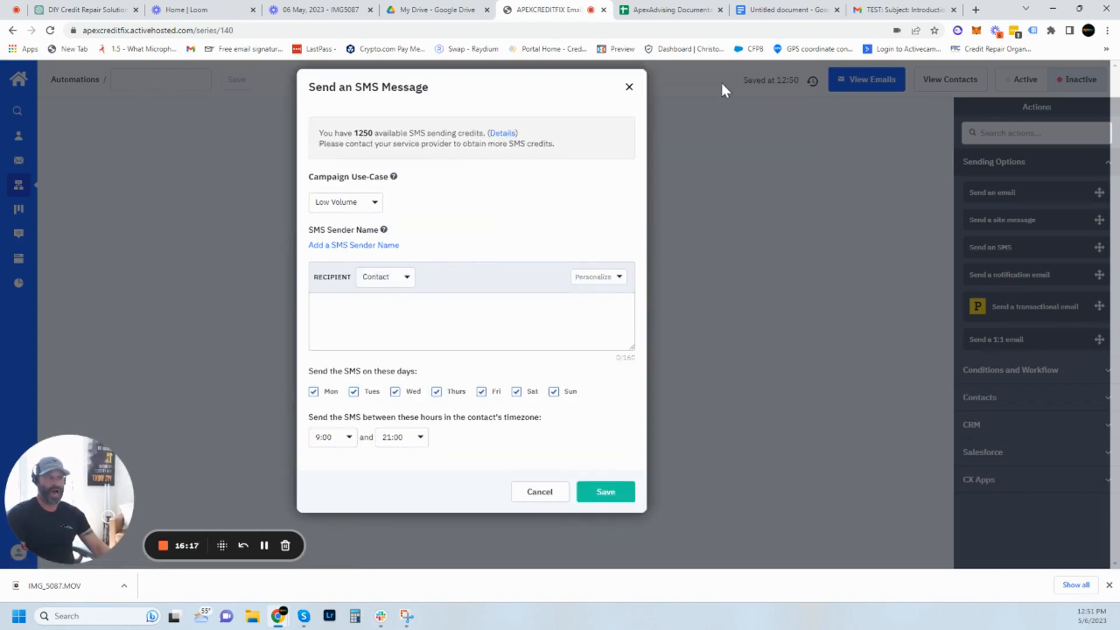
Copy the introduction text message (Text 1) from the Google Docs document into the ActiveCampaign SMS message body
left_click(779, 11)
scroll(682, 212, "down", 20)
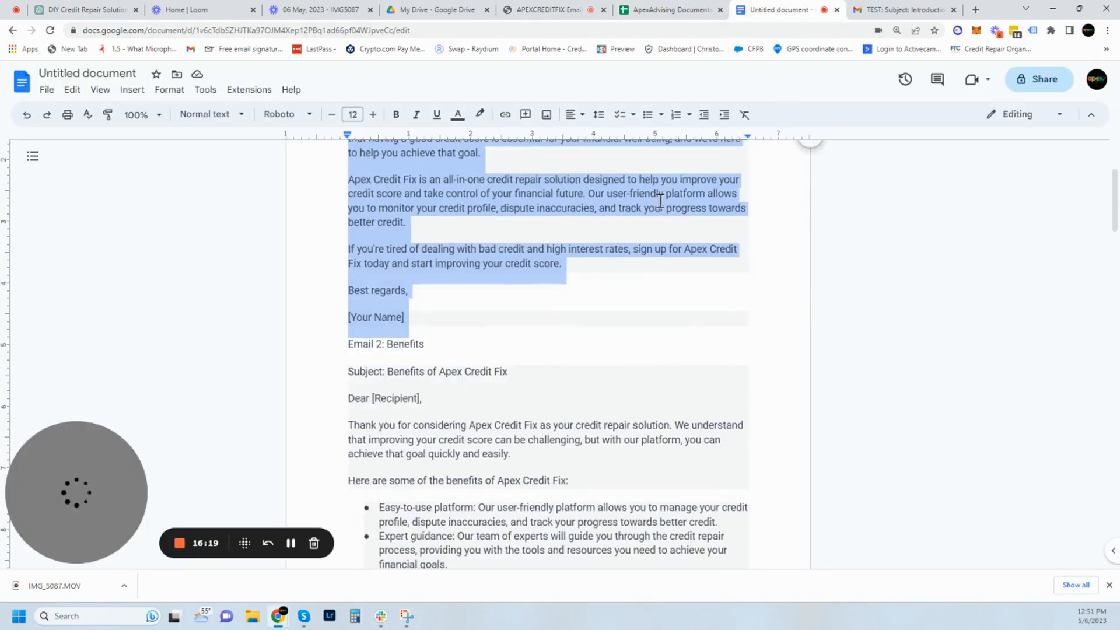
scroll(641, 204, "down", 10)
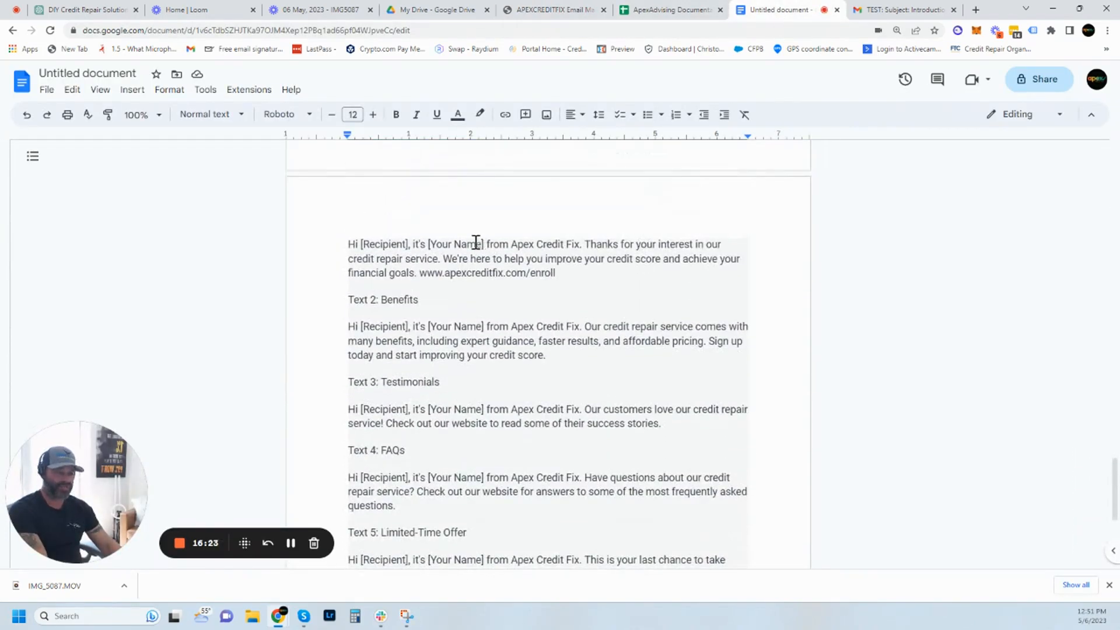
left_click_drag(348, 244, 569, 283)
key("ctrl+c")
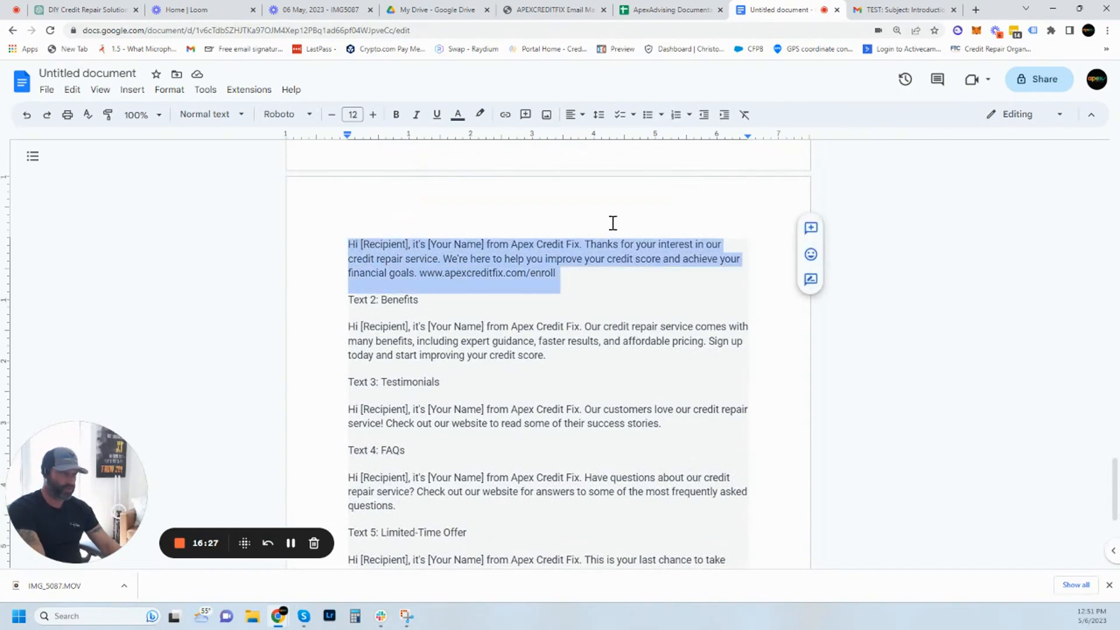
left_click(548, 9)
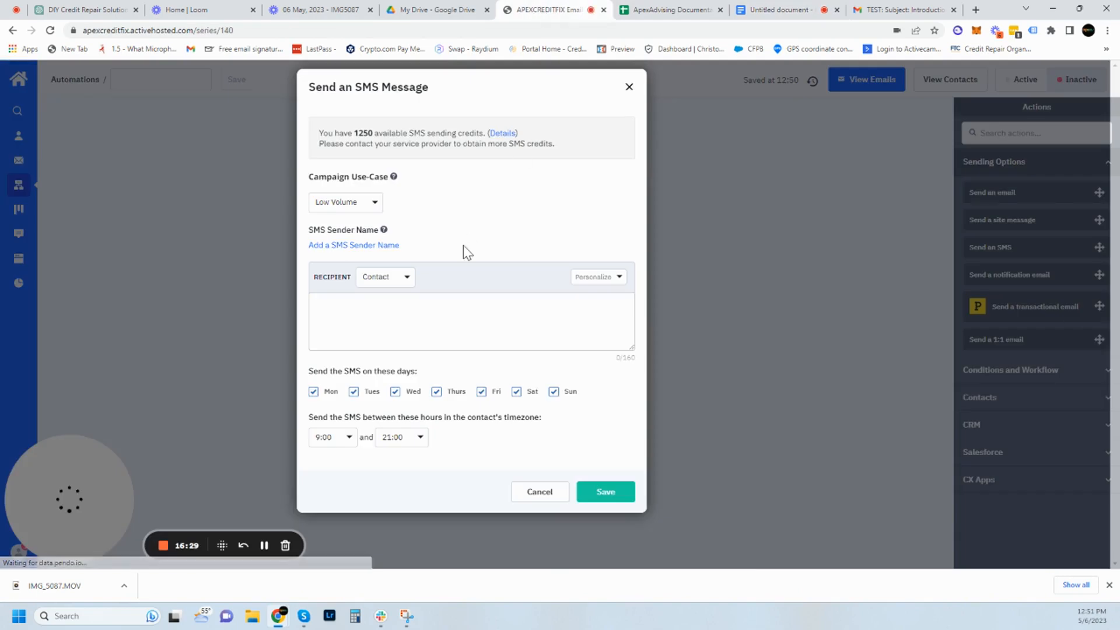
left_click(436, 295)
key("ctrl+v")
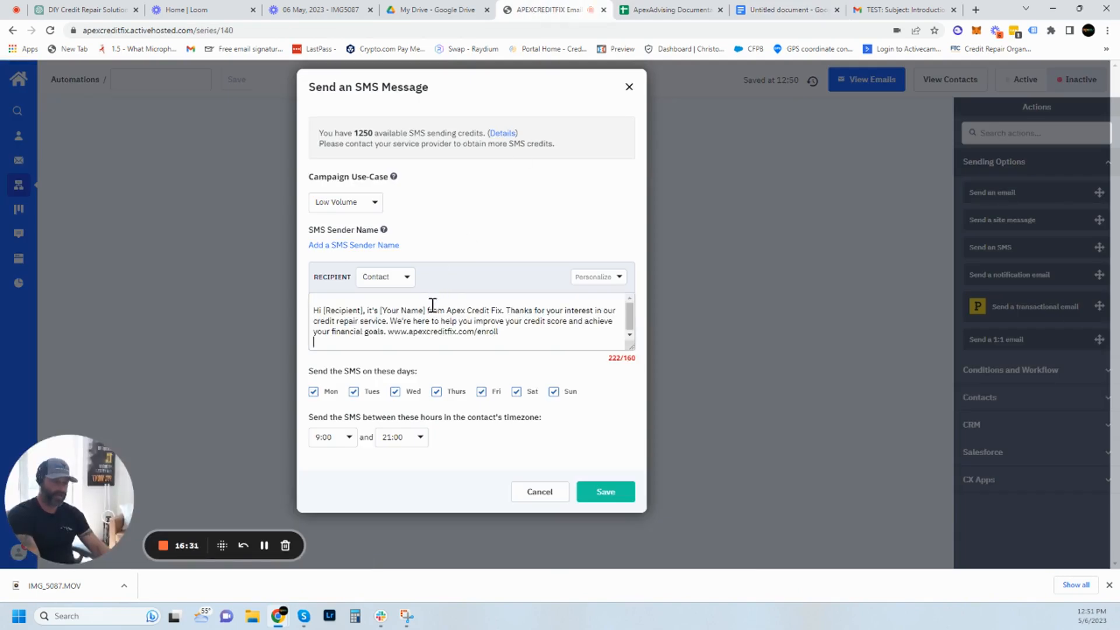
Replace [Recipient] in the SMS greeting with the contact's First Name personalization tag
left_click_drag(364, 310, 326, 308)
left_click(390, 278)
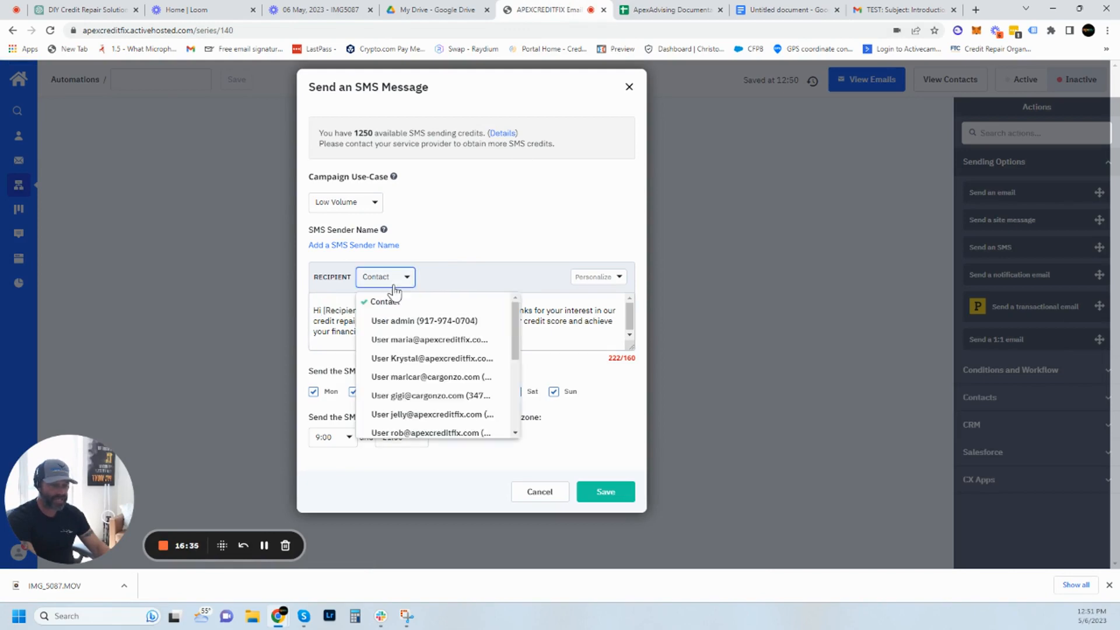
left_click(441, 279)
left_click(606, 279)
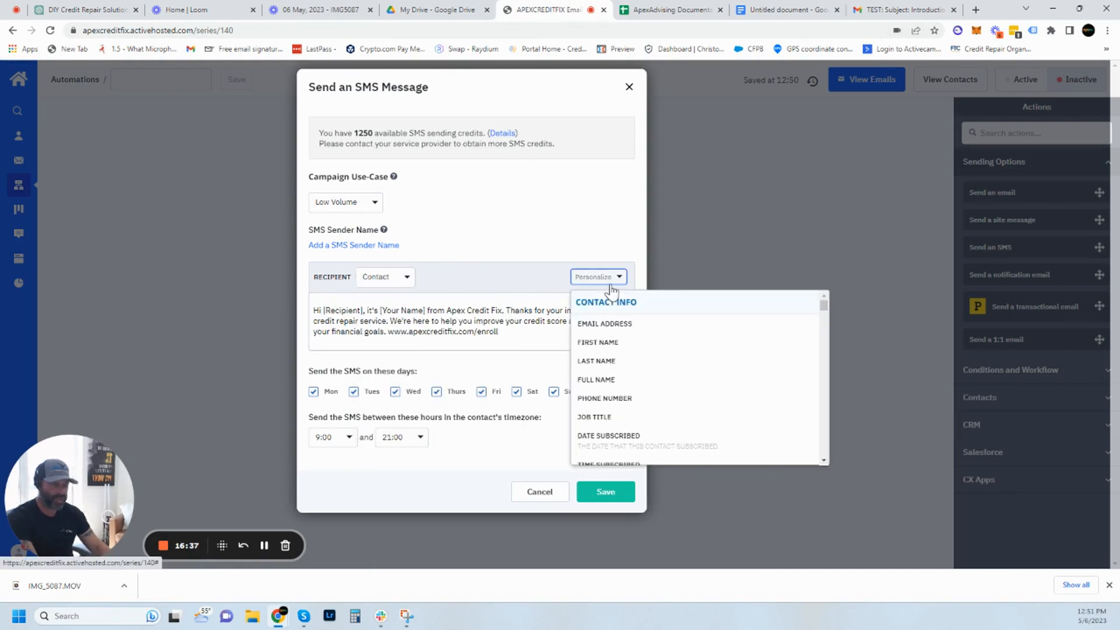
left_click(618, 342)
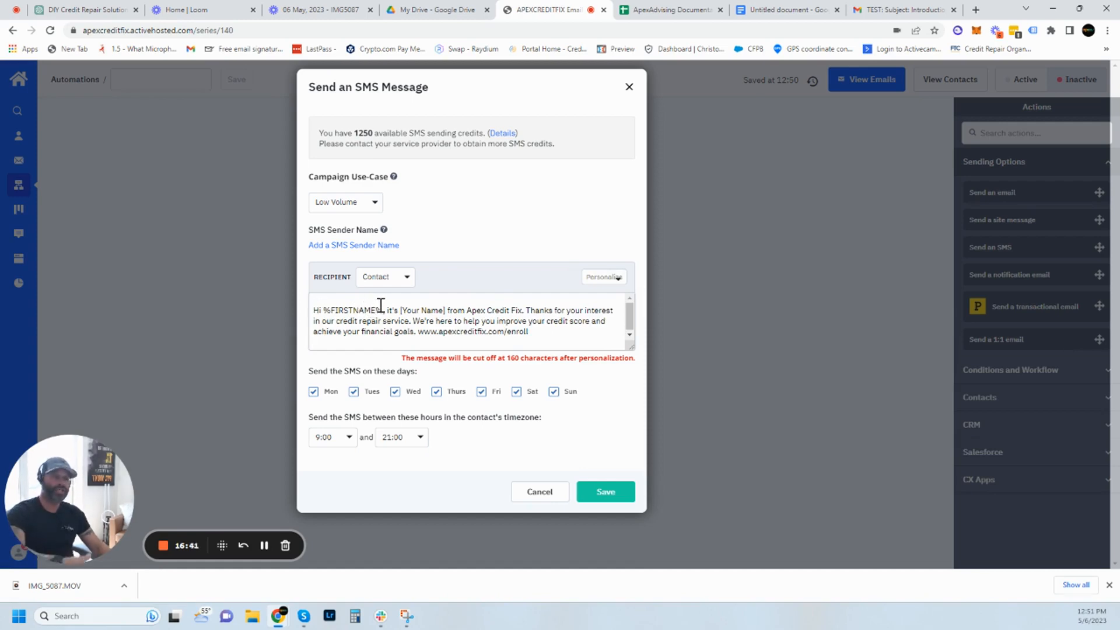
Replace the [Your Name] placeholder in the SMS message with "Apex Credit Fix"
left_click_drag(445, 309, 401, 315)
left_click(446, 309)
type("Apex")
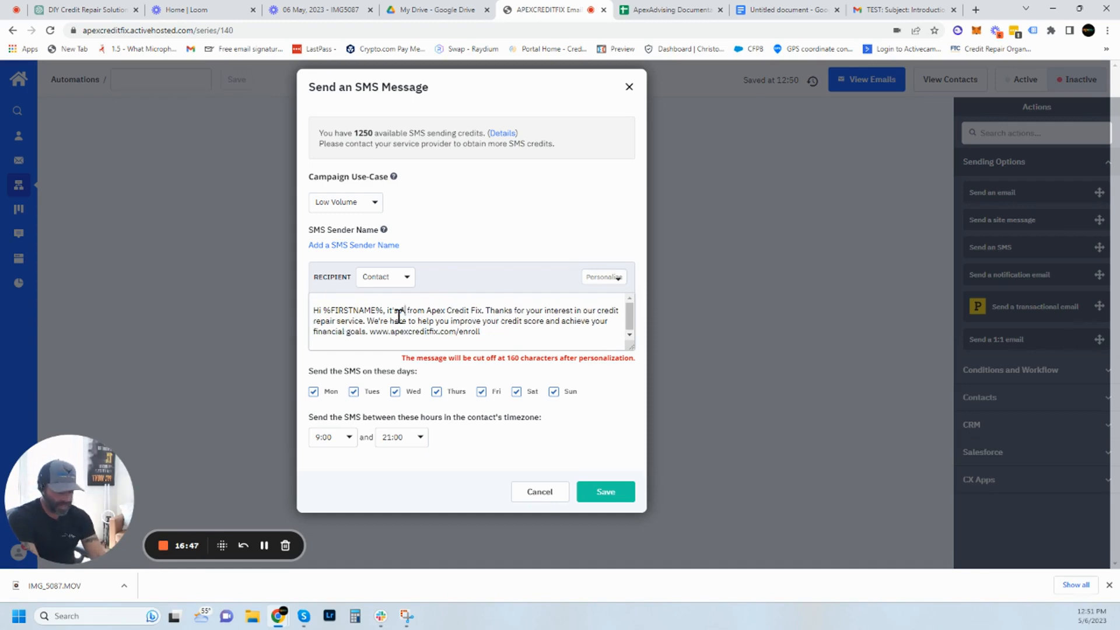
type(" from")
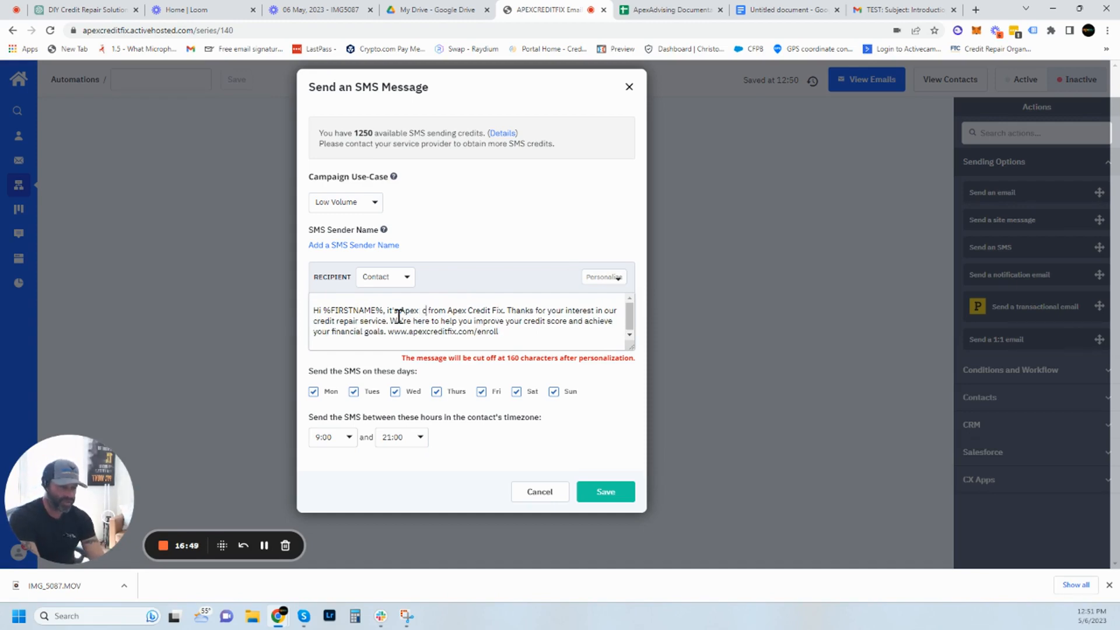
key("BackSpace")
key("BackSpace")
type("Credit")
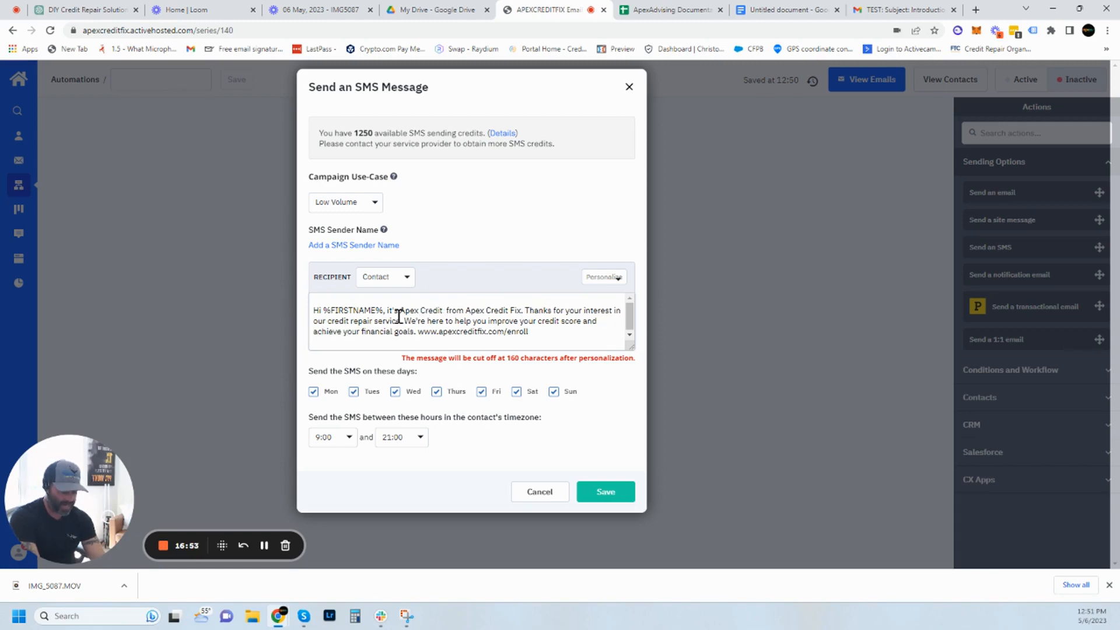
type("Fix")
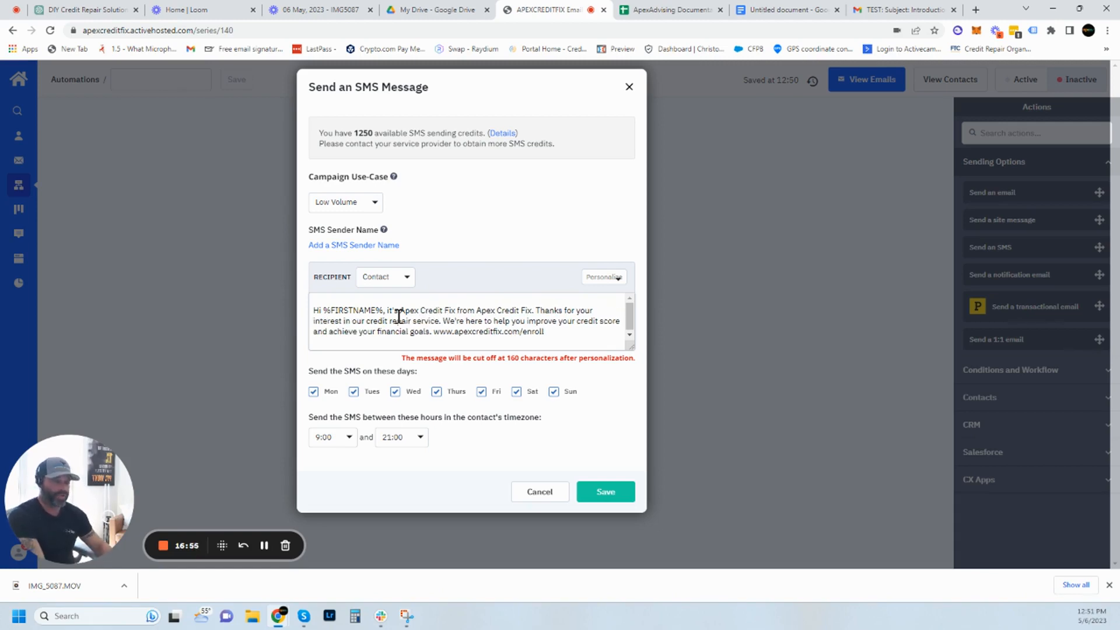
left_click(556, 337)
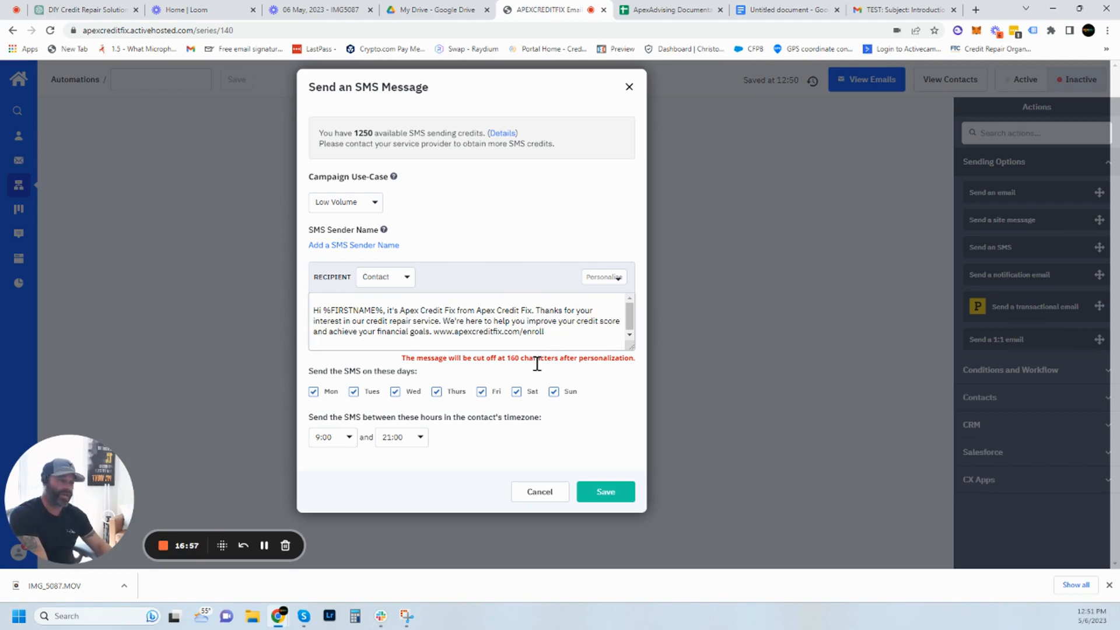
left_click(344, 442)
left_click(344, 442)
left_click(390, 443)
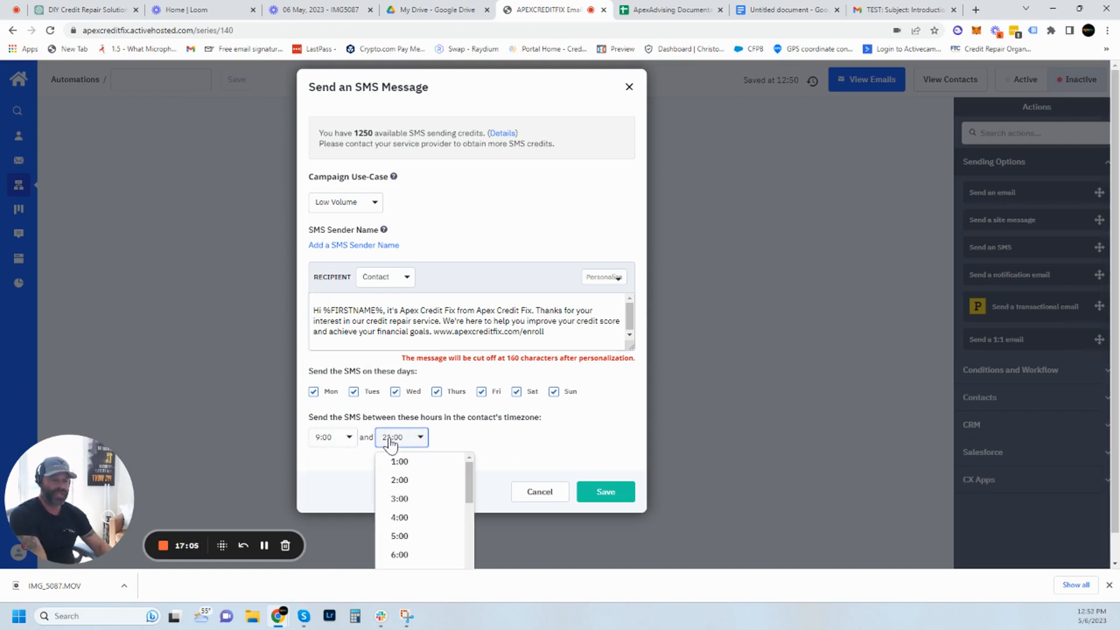
scroll(400, 478, "down", 2)
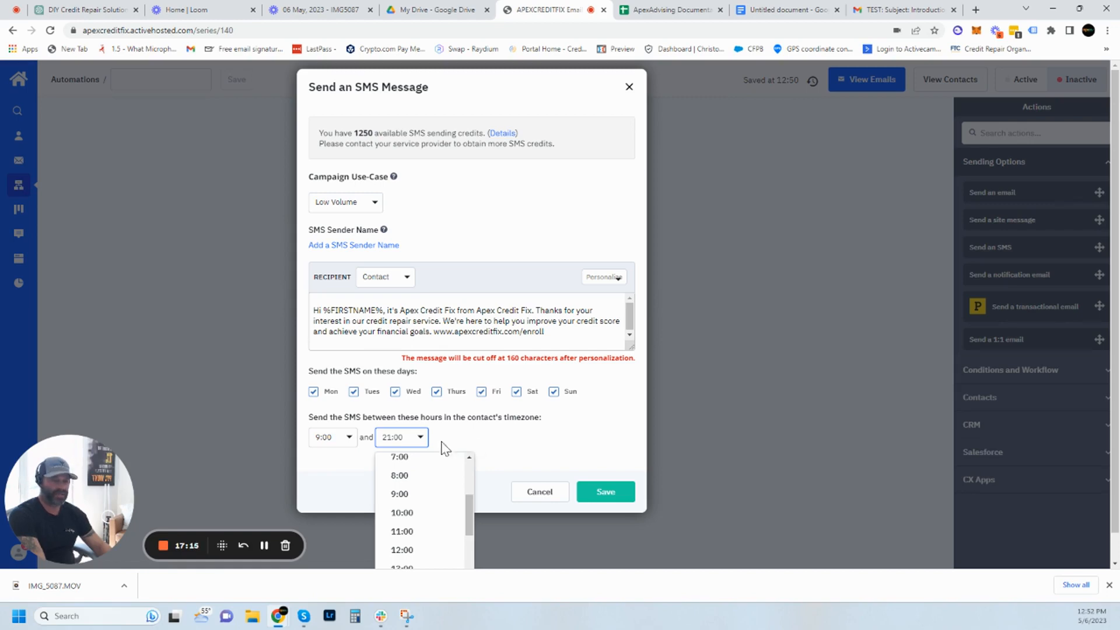
left_click(420, 439)
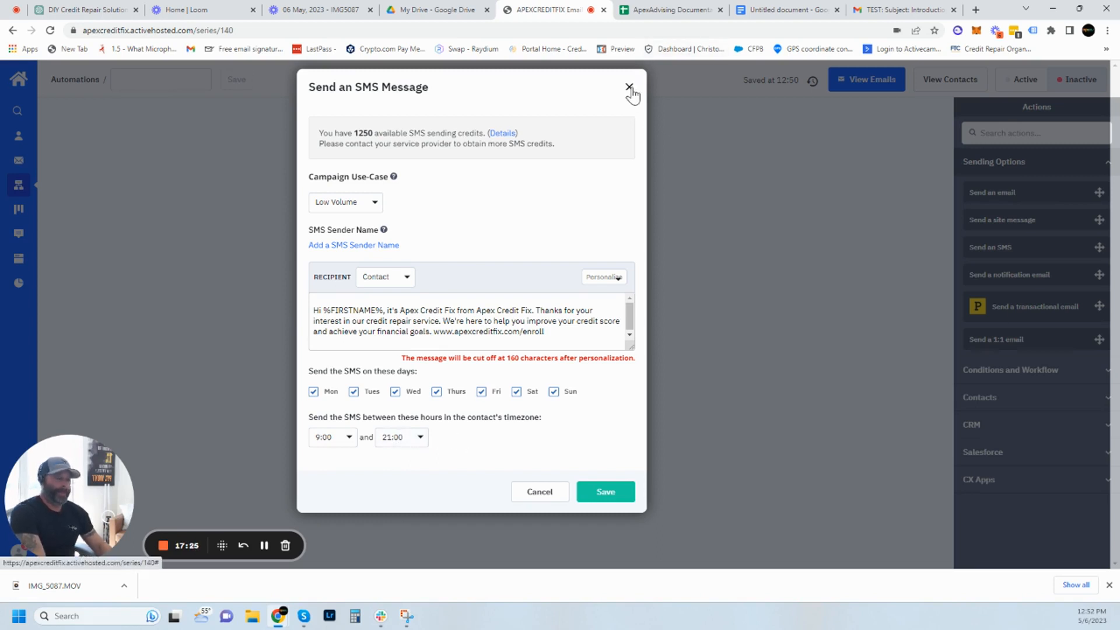
Shorten the SMS by deleting "repair service. We're here to help you improve your credit score" and save the message
left_click(603, 492)
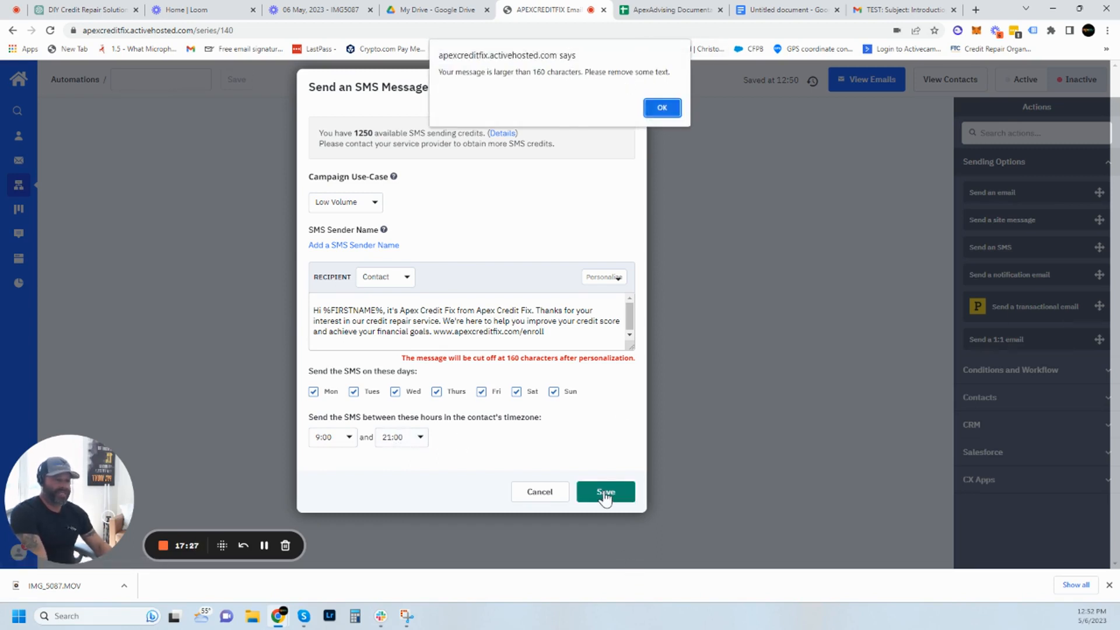
key("Return")
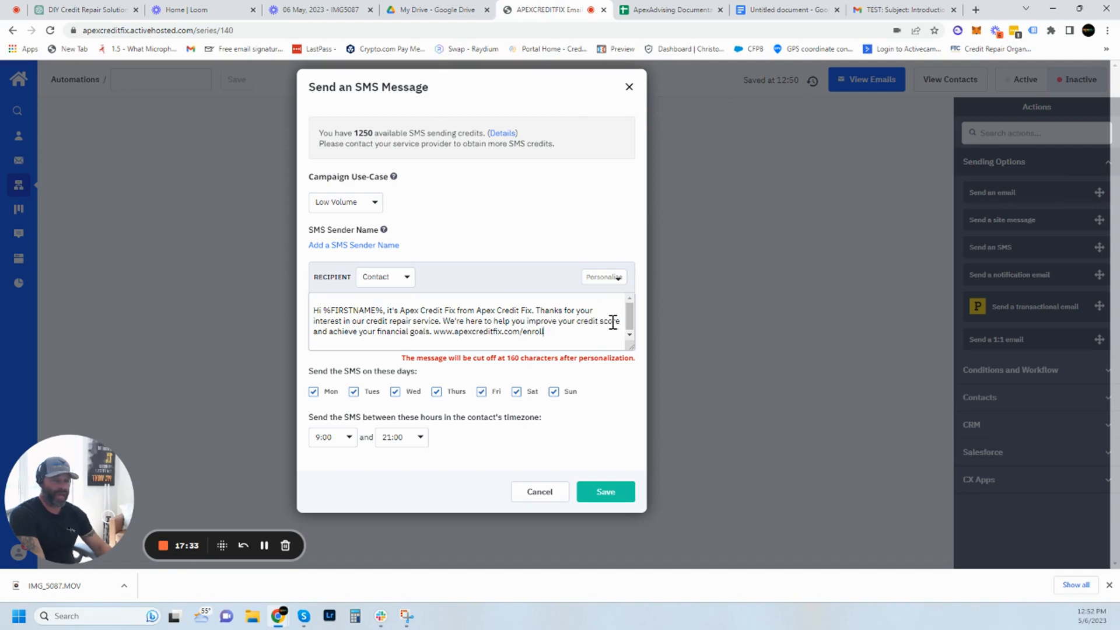
left_click_drag(619, 321, 389, 324)
key("BackSpace")
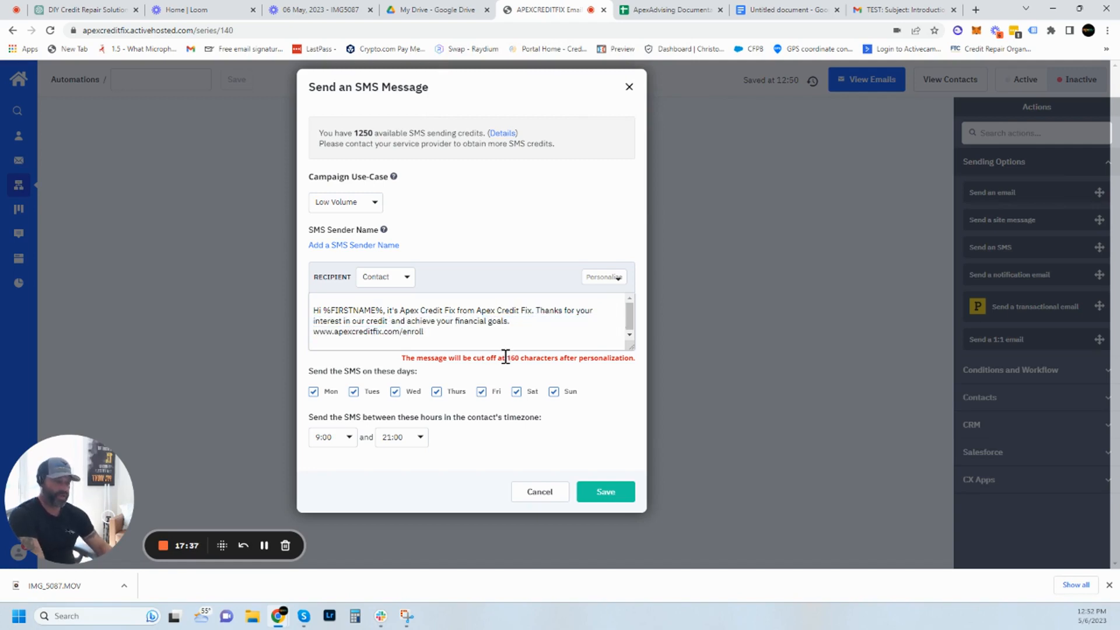
left_click(604, 493)
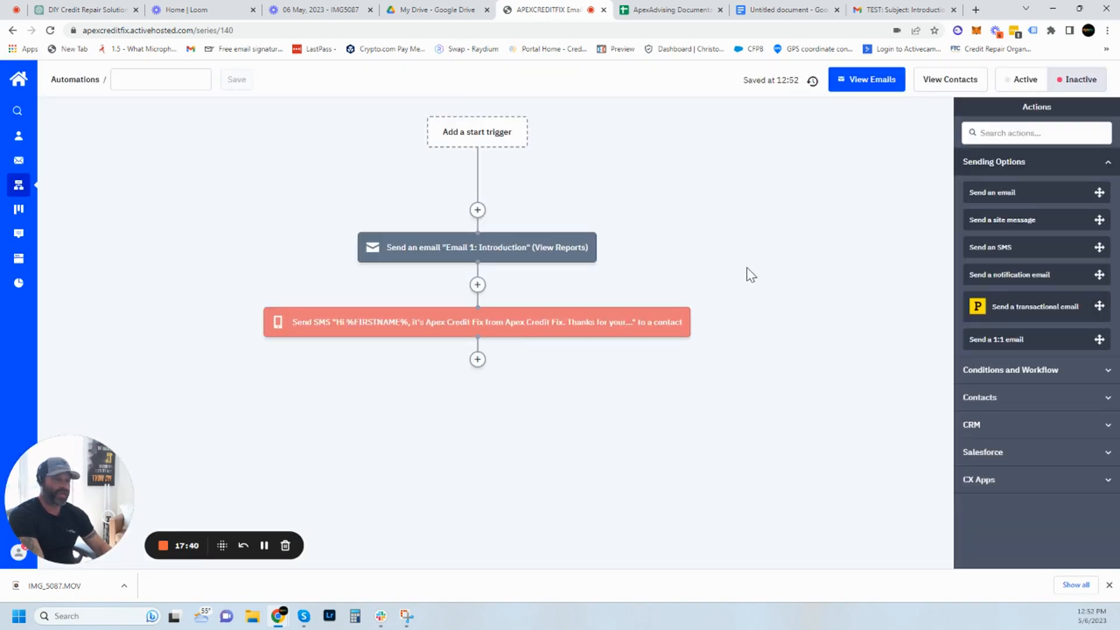
mouse_move(525, 330)
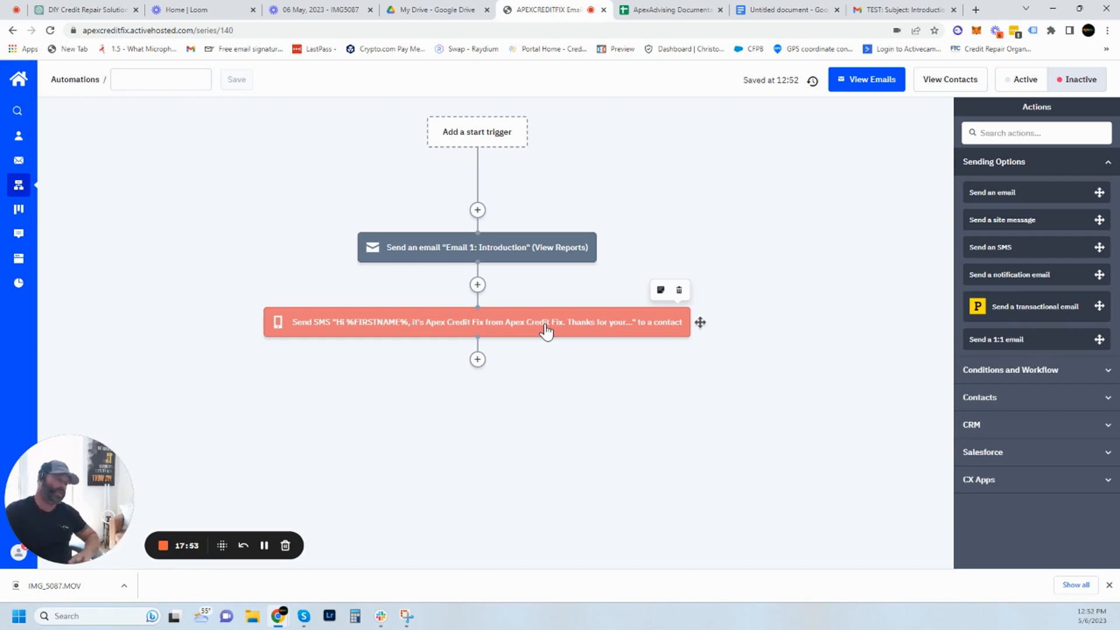
left_click(477, 359)
left_click(409, 214)
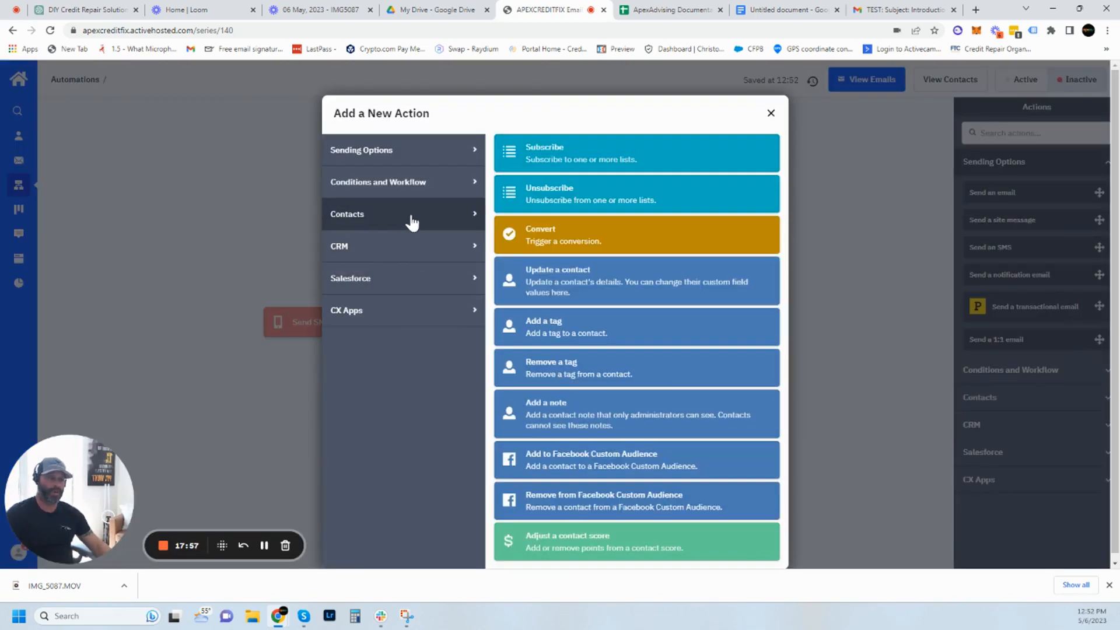
left_click(413, 185)
left_click(603, 505)
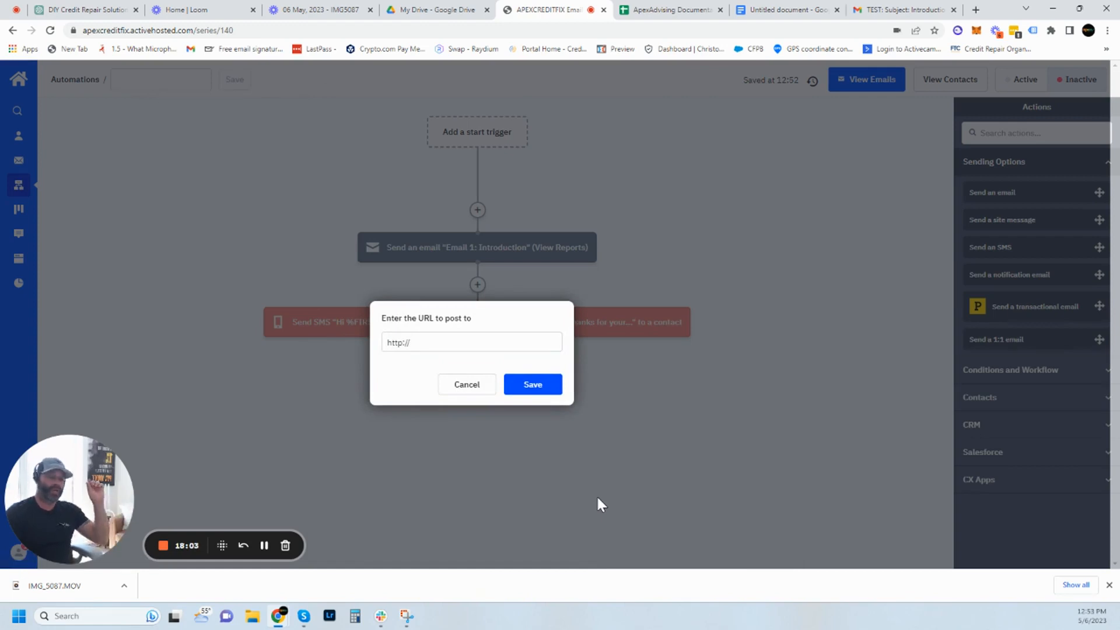
left_click(536, 343)
key("BackSpace")
key("BackSpace")
key("BackSpace")
key("BackSpace")
key("BackSpace")
key("BackSpace")
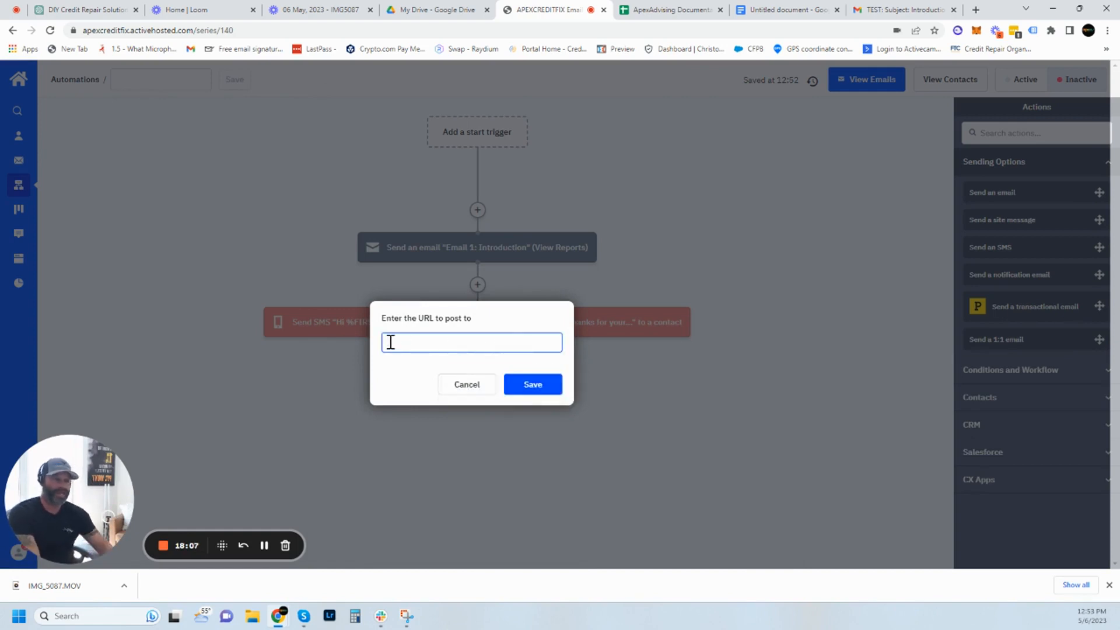
left_click(543, 395)
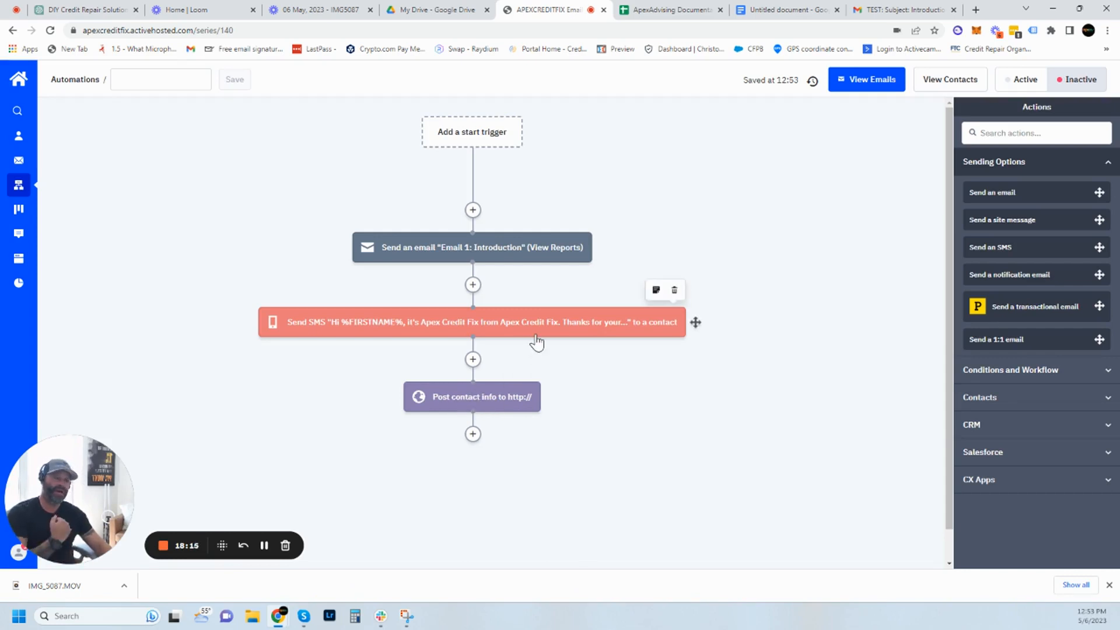
Add a Wait action of 1 day below the webhook in the automation
left_click(472, 435)
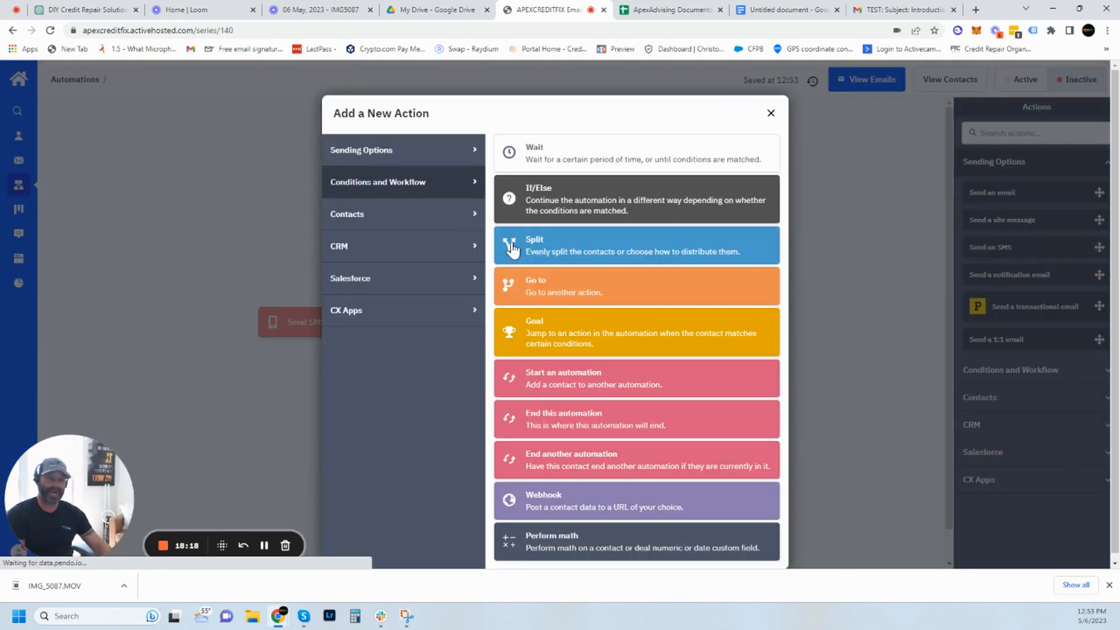
left_click(542, 163)
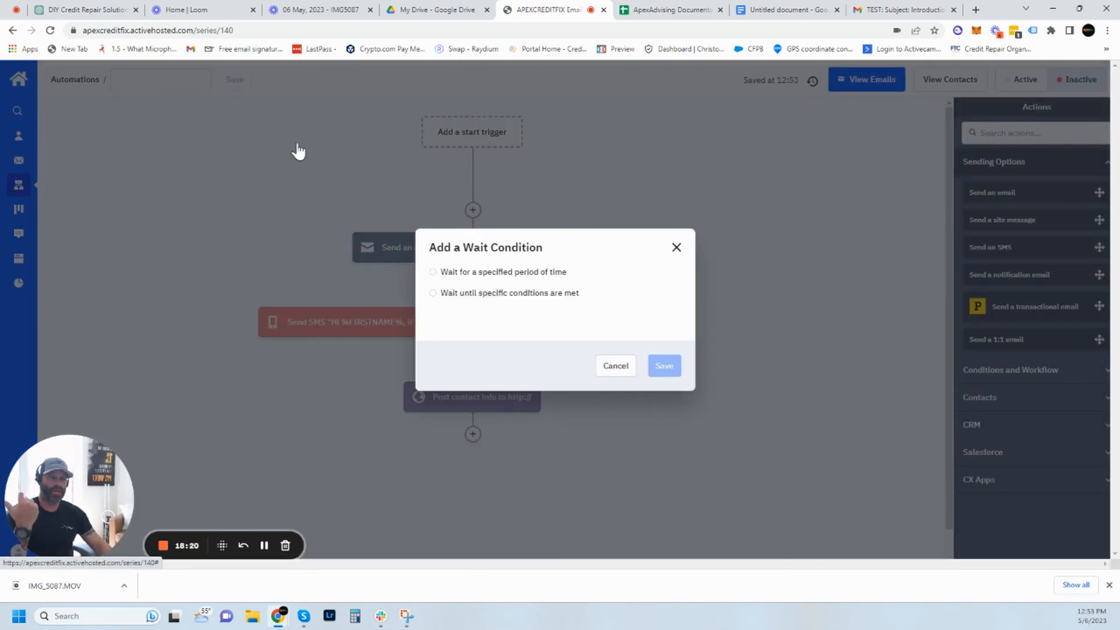
left_click(432, 273)
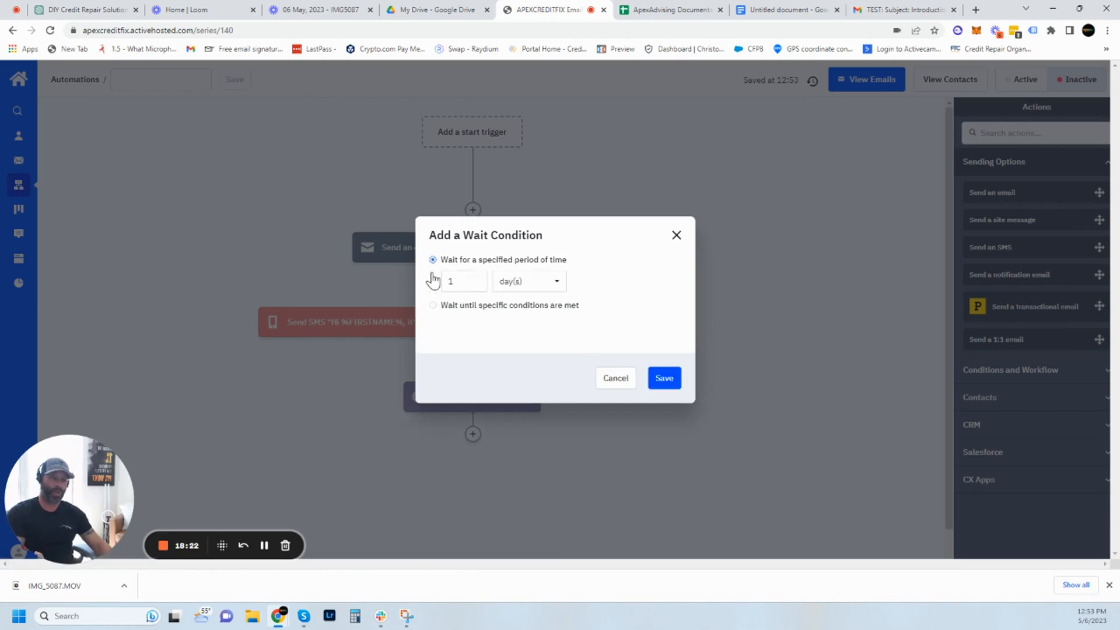
left_click(675, 379)
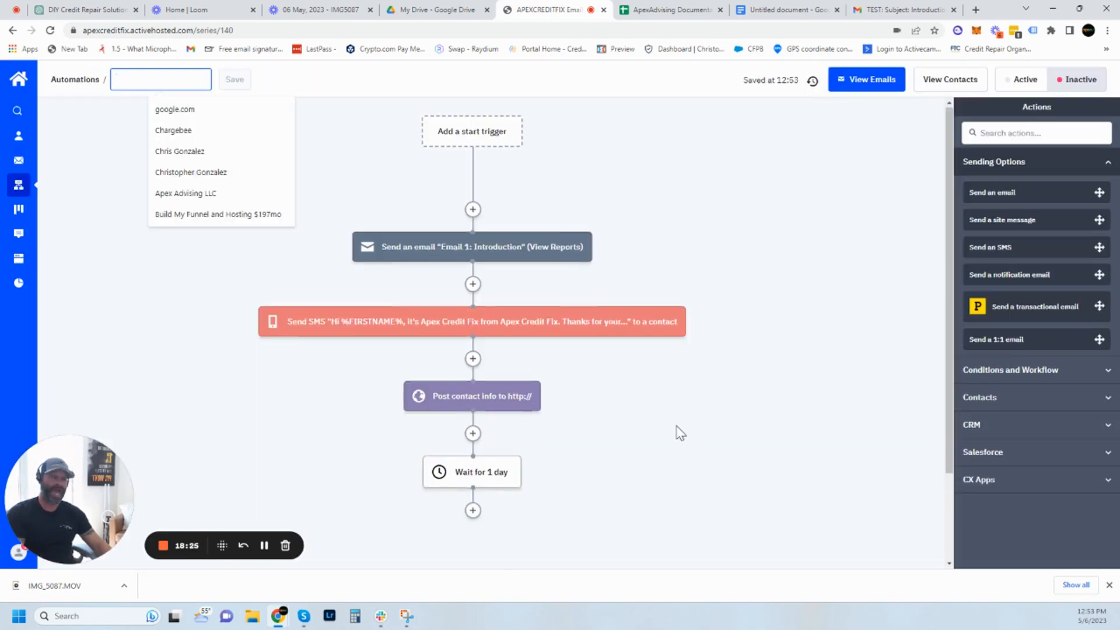
Add a second Wait action of 9 days below the 1-day wait
scroll(675, 434, "down", 1)
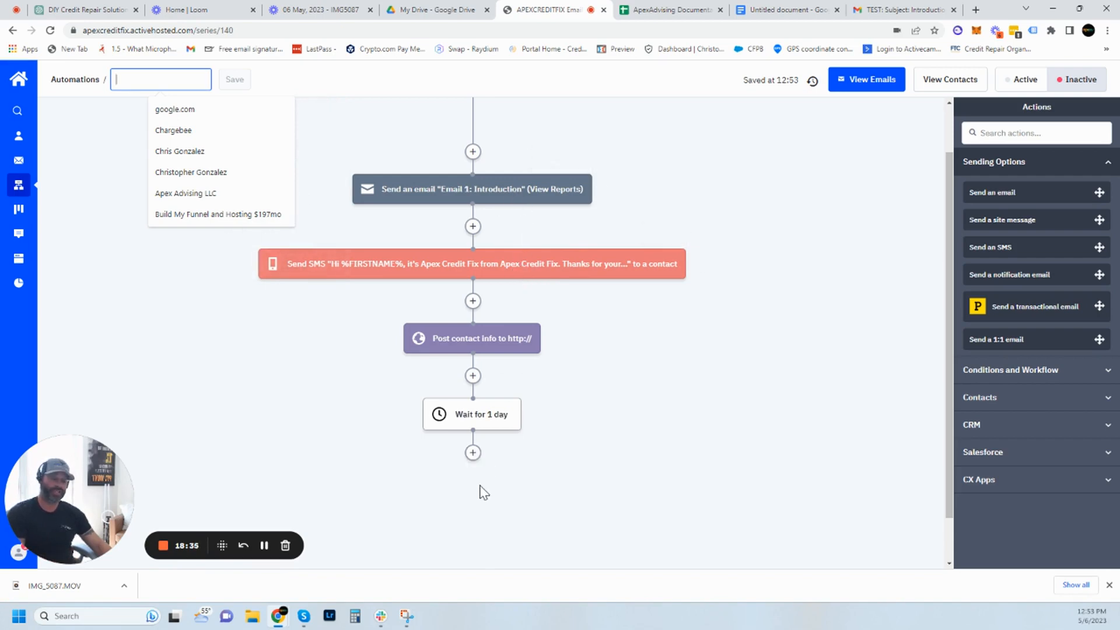
left_click(473, 455)
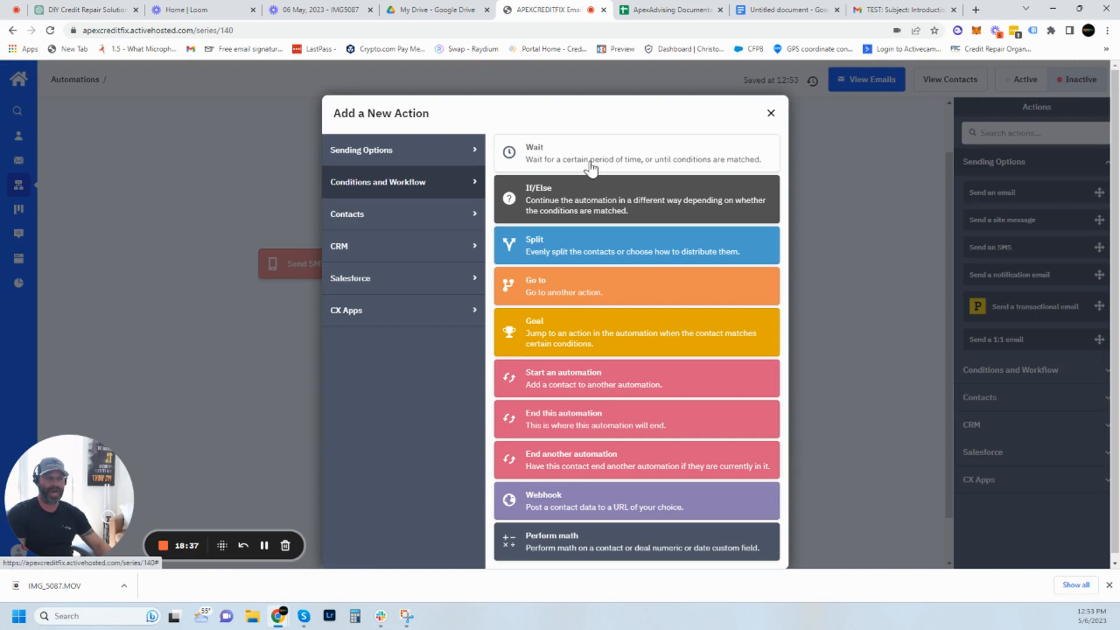
left_click(589, 168)
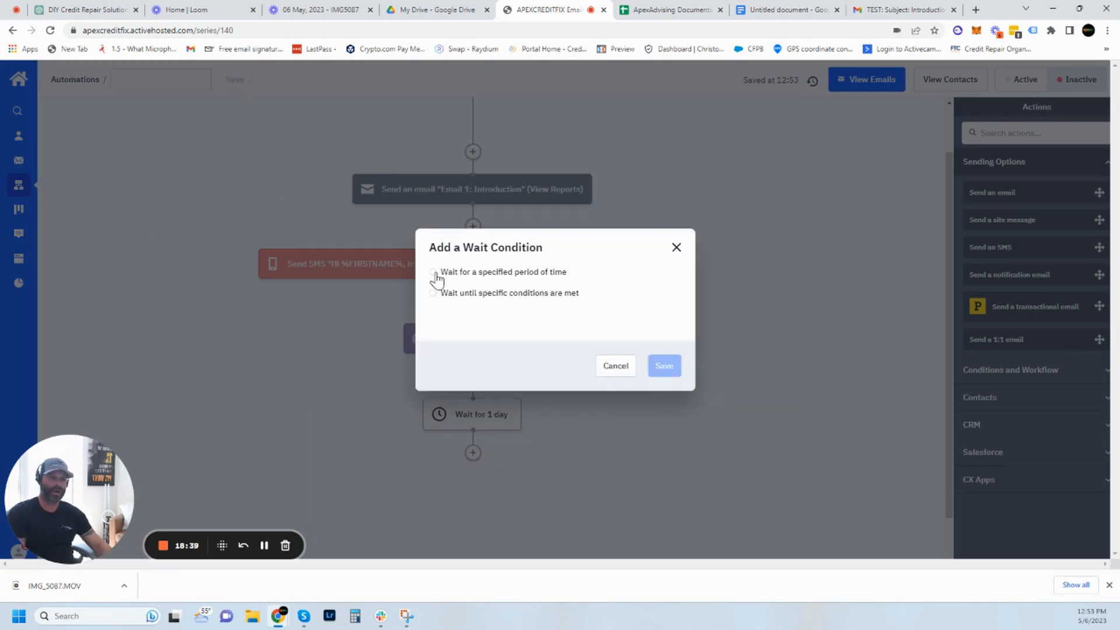
left_click(474, 282)
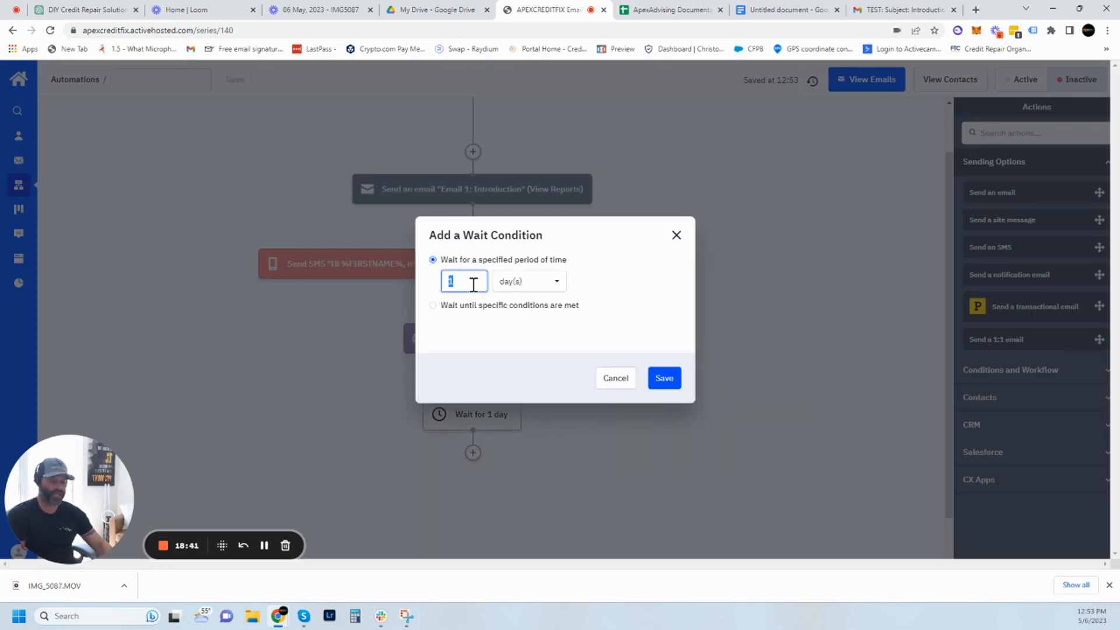
key("BackSpace")
type("9")
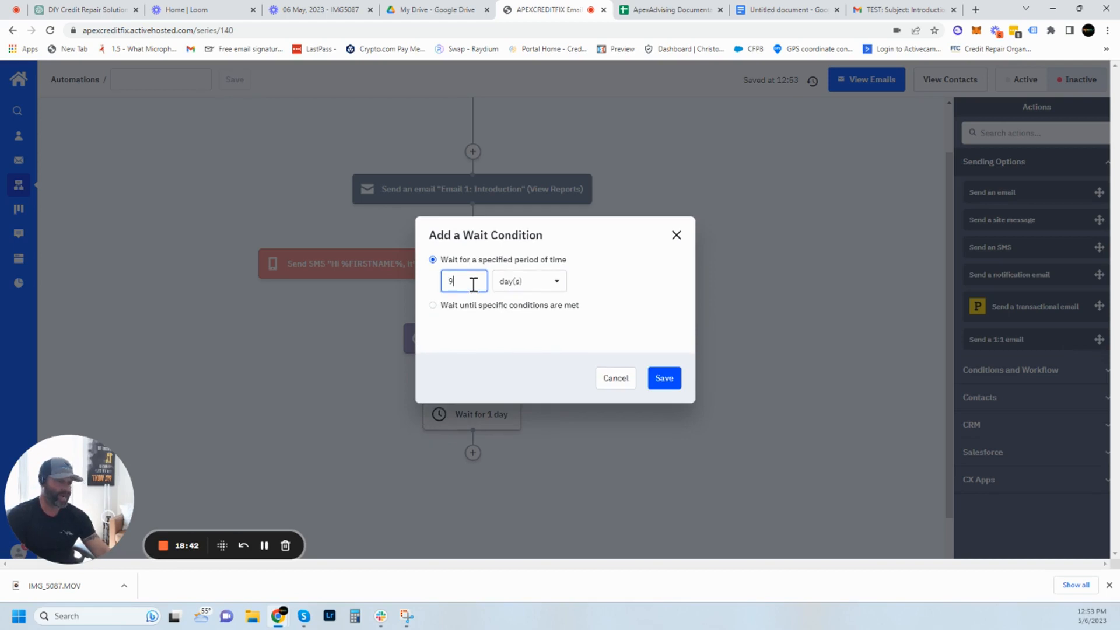
left_click(660, 381)
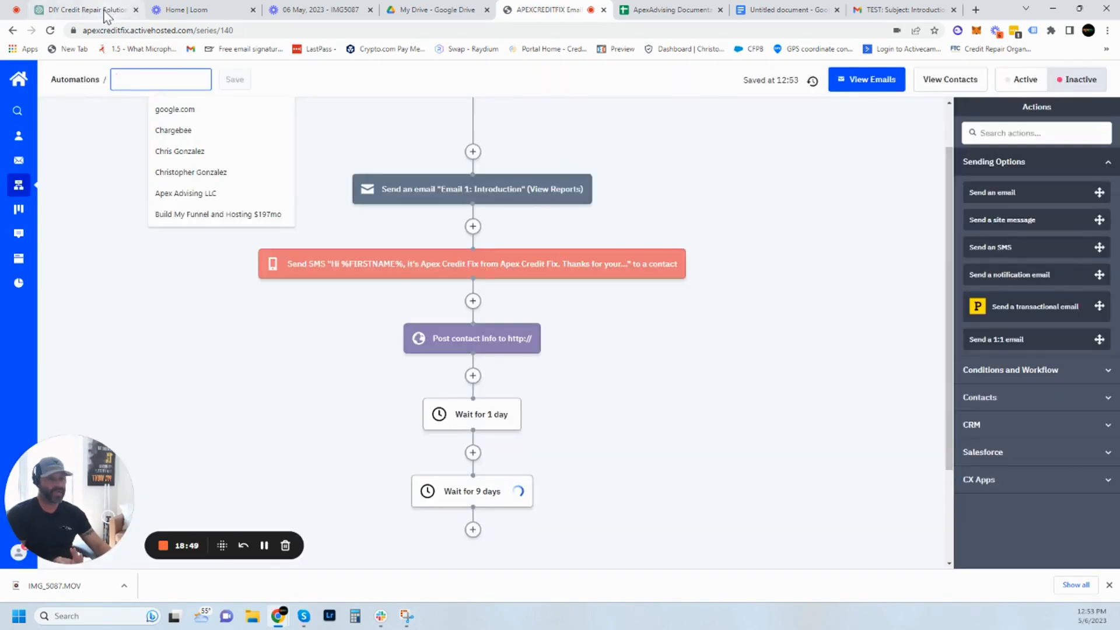
Switch to the ChatGPT credit repair conversation and submit the prompt "best day to send 5 text follow up sequence"
left_click(108, 10)
scroll(484, 376, "down", 3)
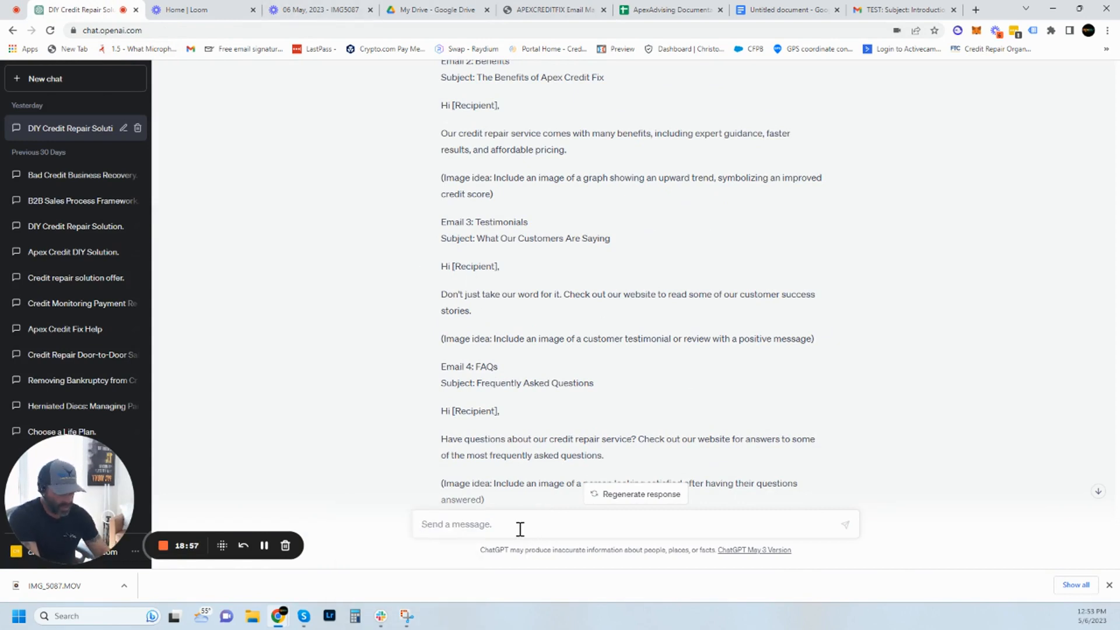
type("best")
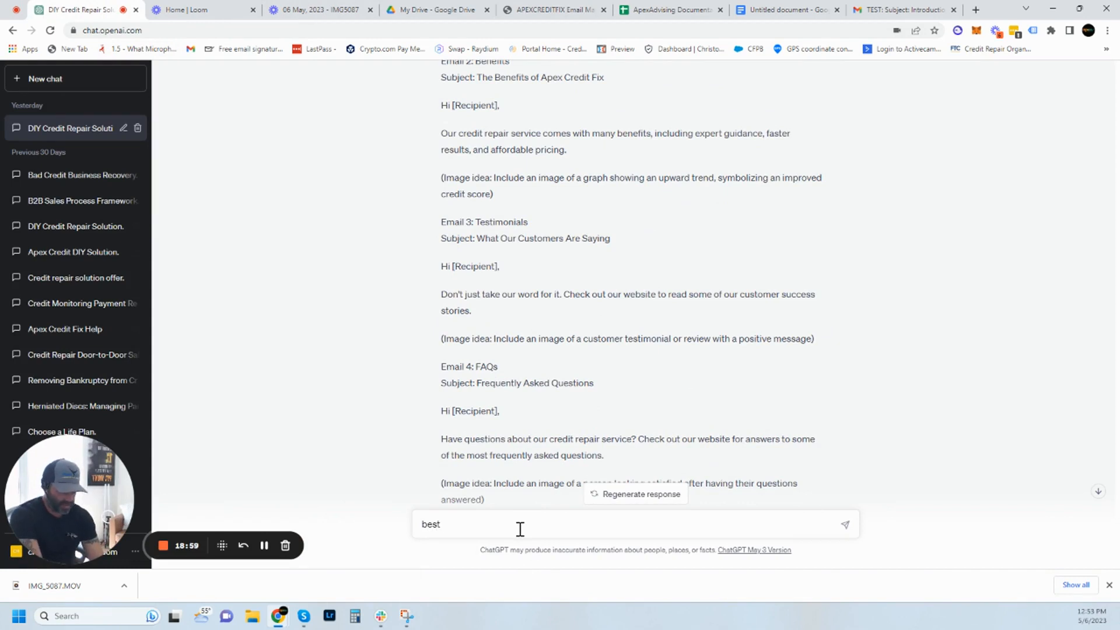
type(" day")
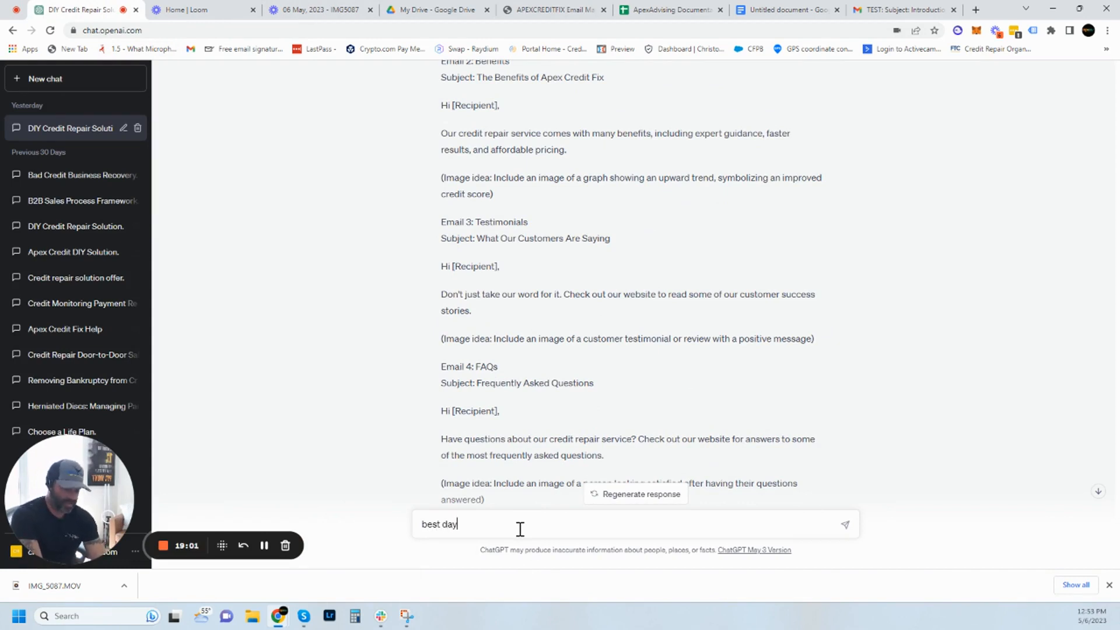
type("to sen")
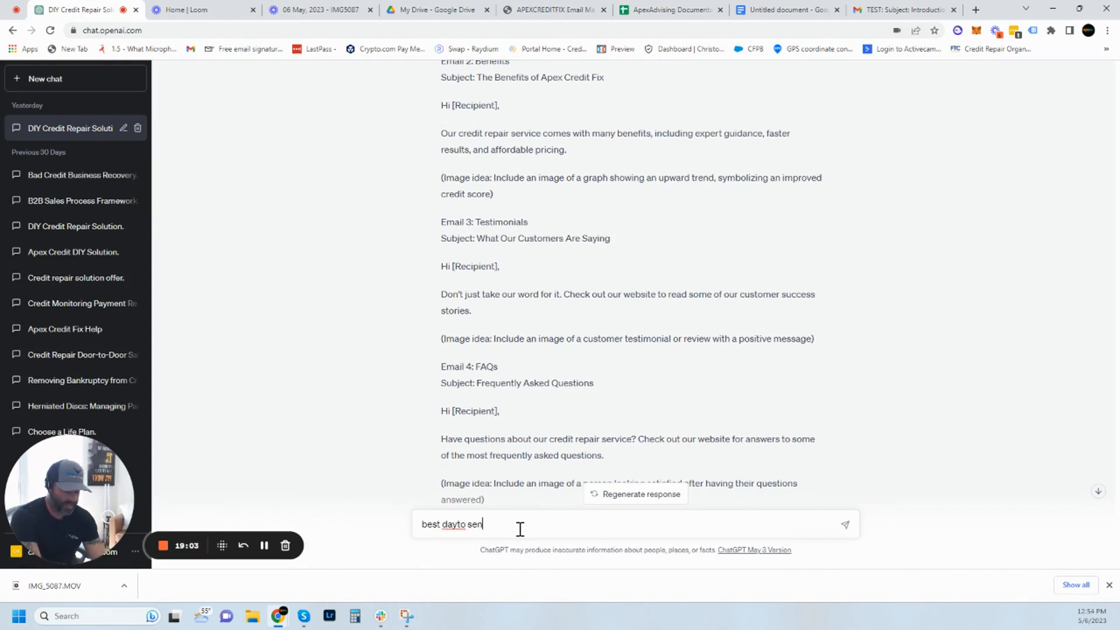
type("d te")
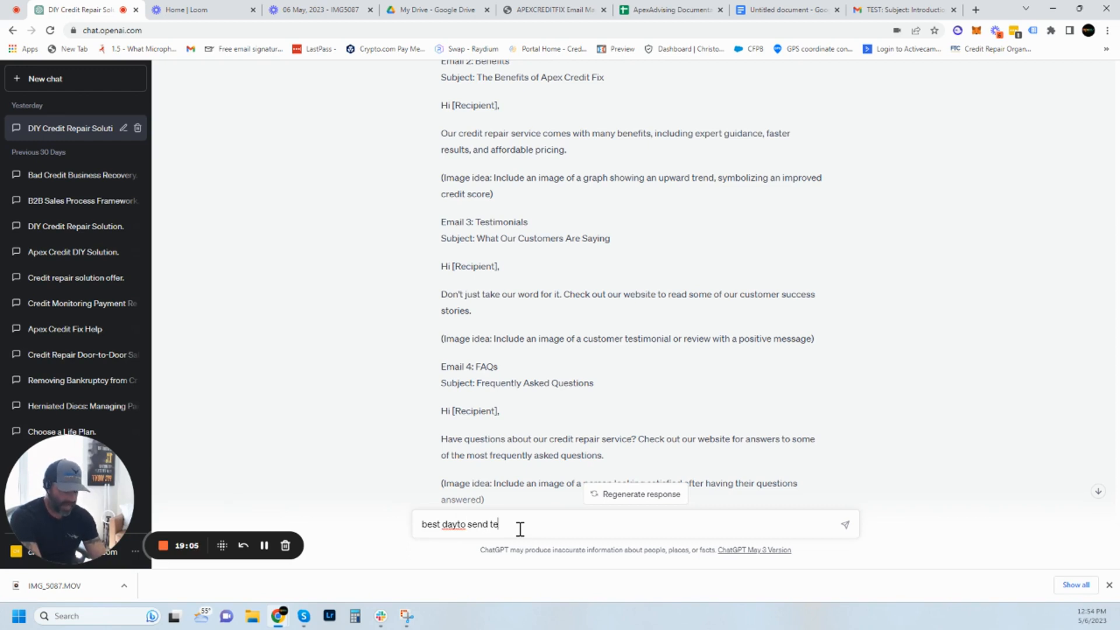
type("xt forow up sequ")
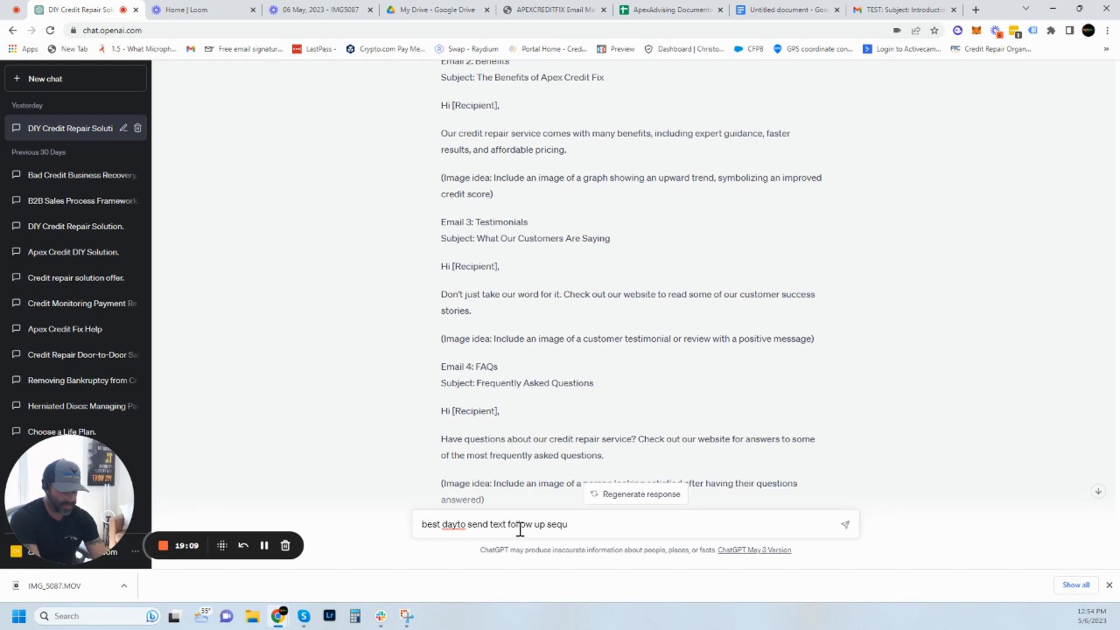
type("ence")
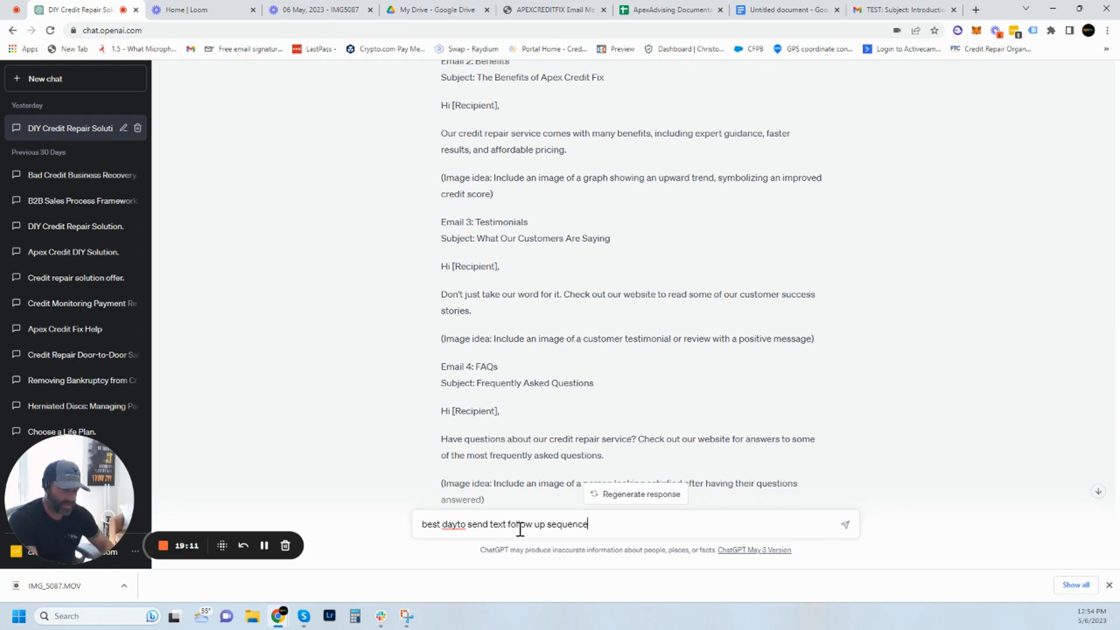
left_click(456, 524)
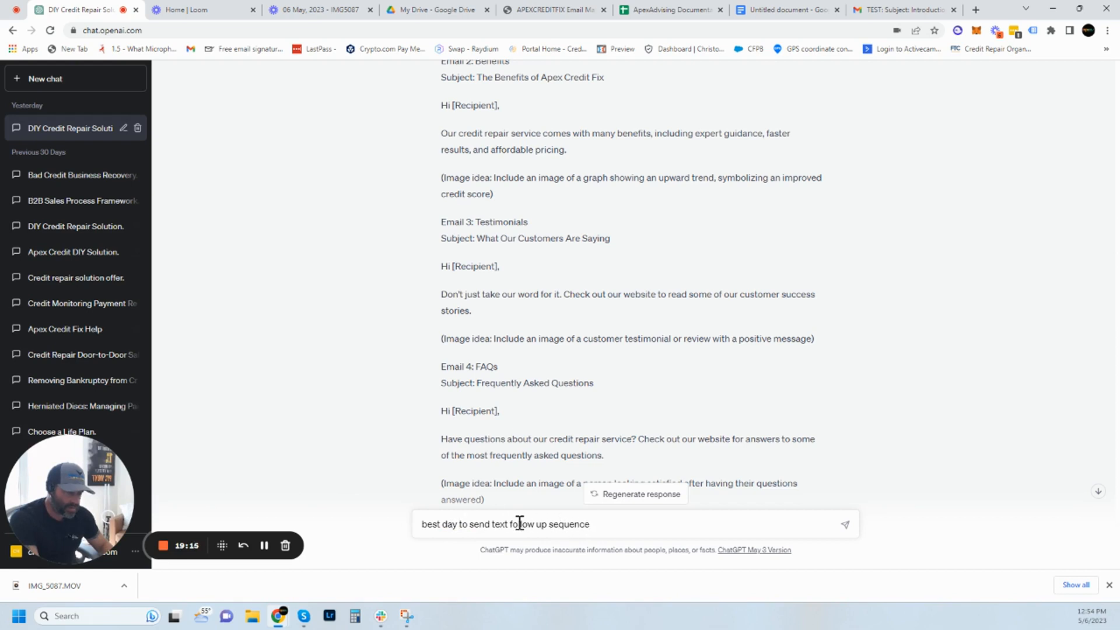
left_click(494, 523)
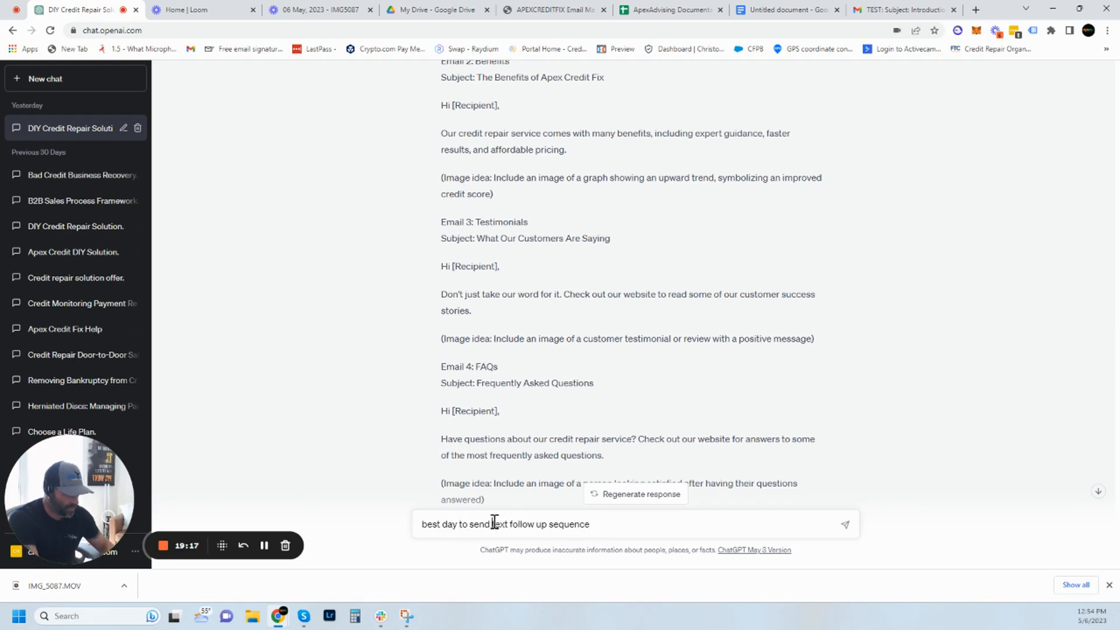
type("5")
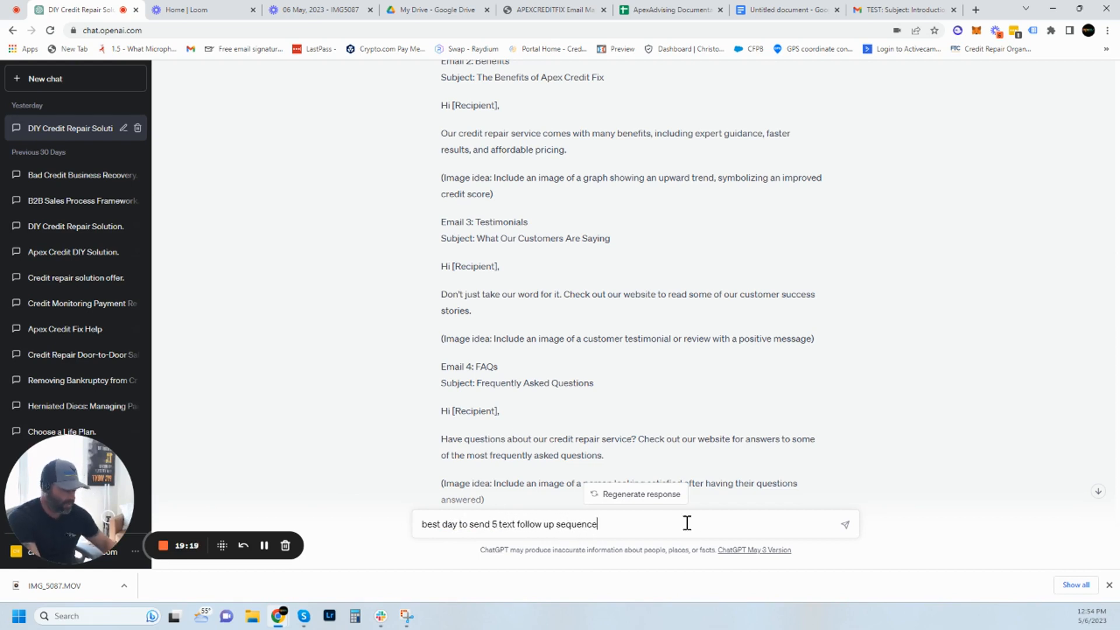
key("Return")
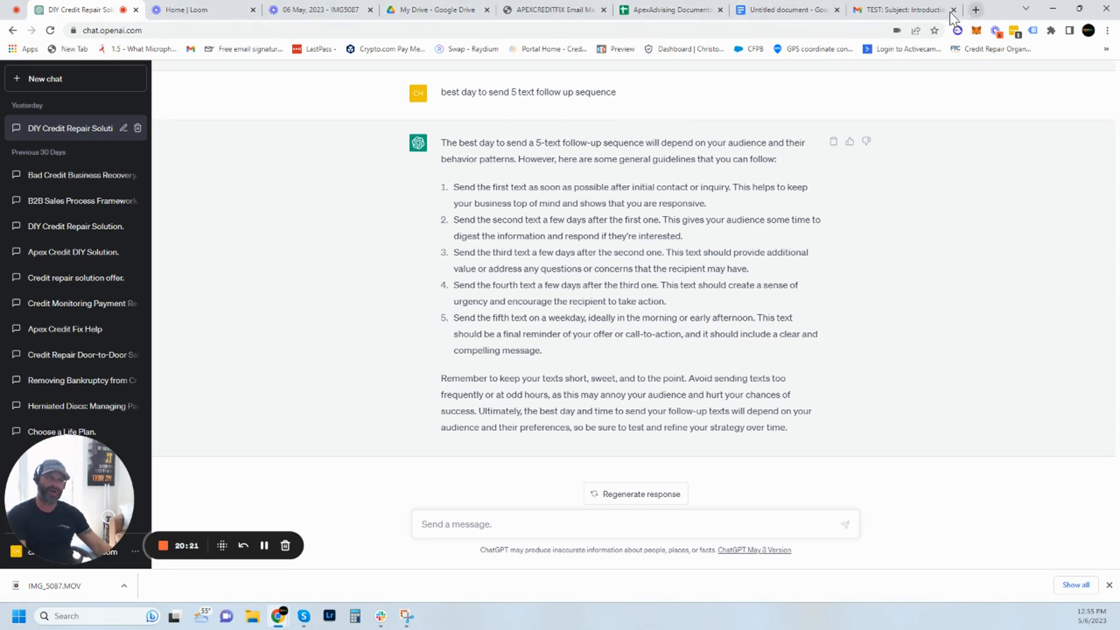
Return to the ActiveCampaign automation and choose "Tag is added" as its start trigger
left_click(546, 10)
scroll(605, 212, "up", 1)
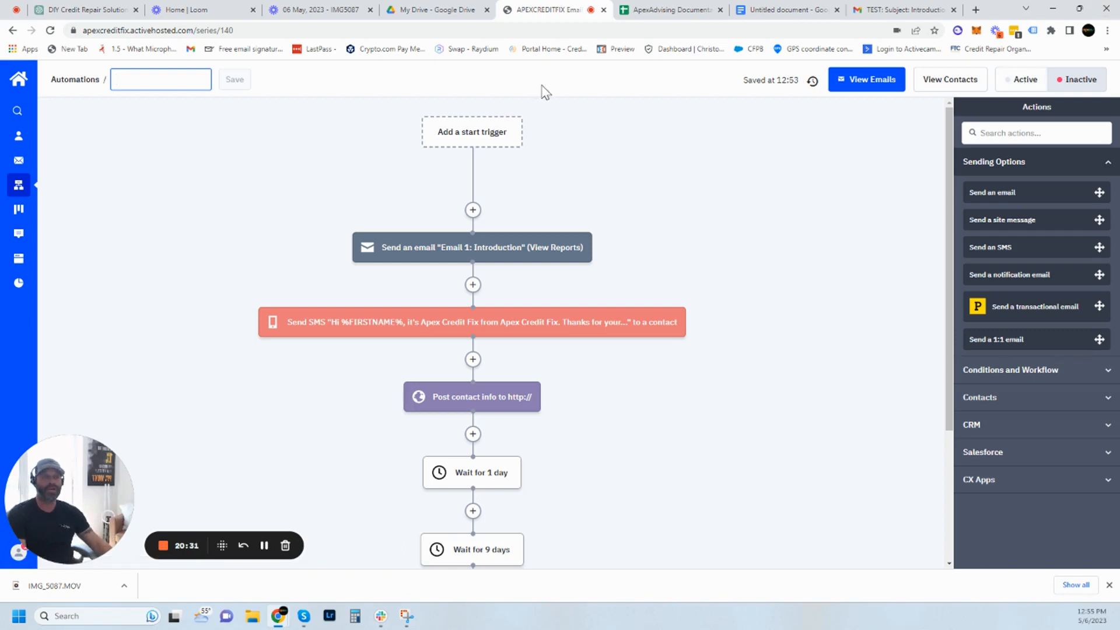
left_click(473, 141)
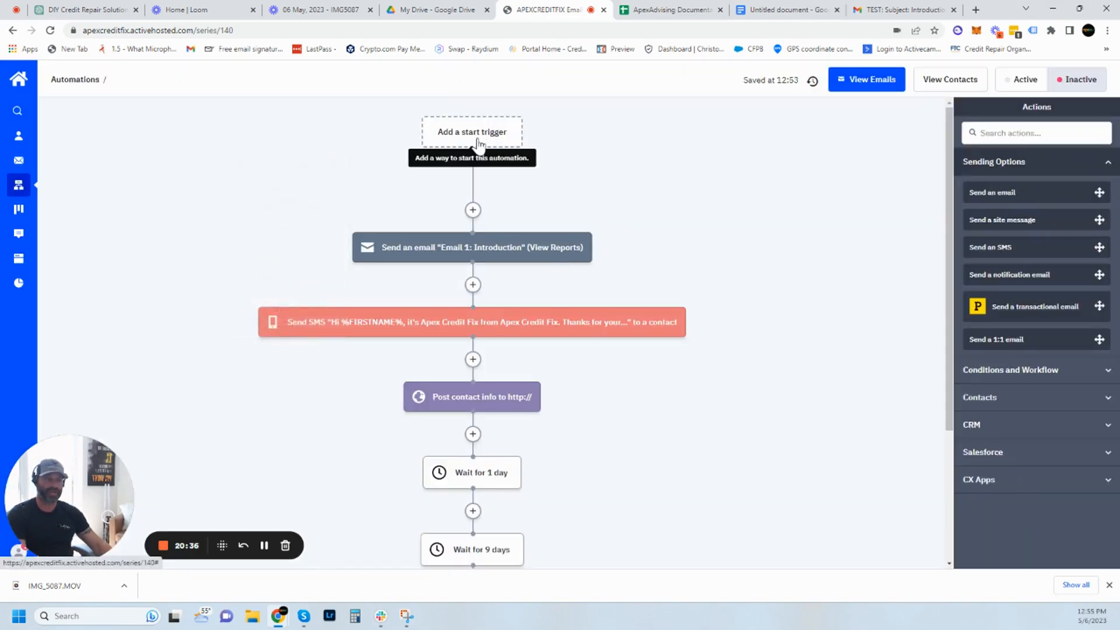
left_click(474, 144)
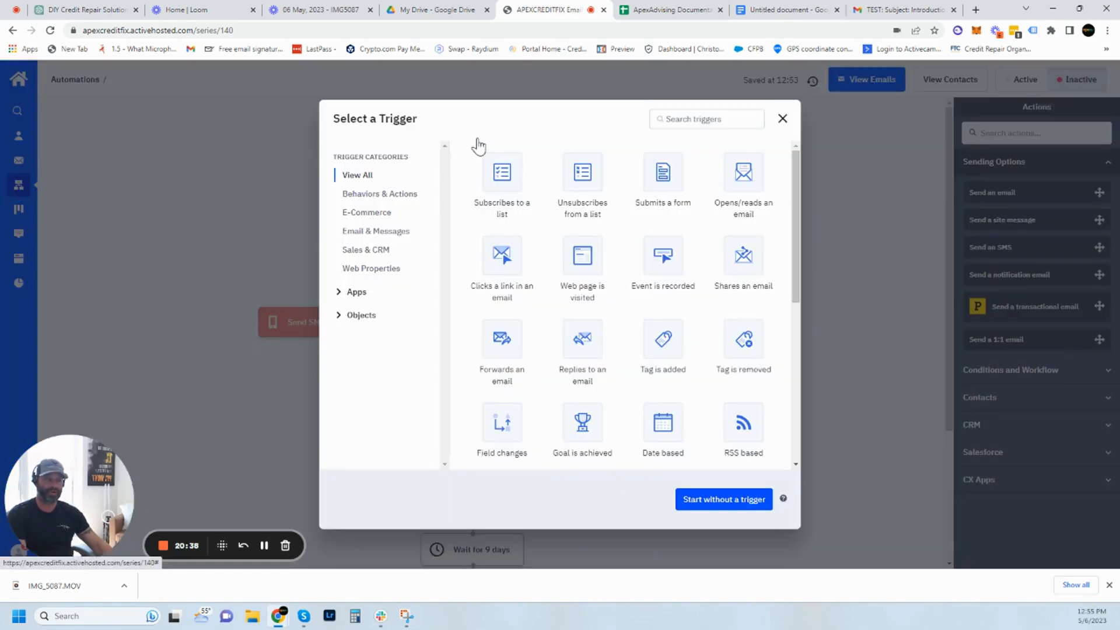
left_click(663, 344)
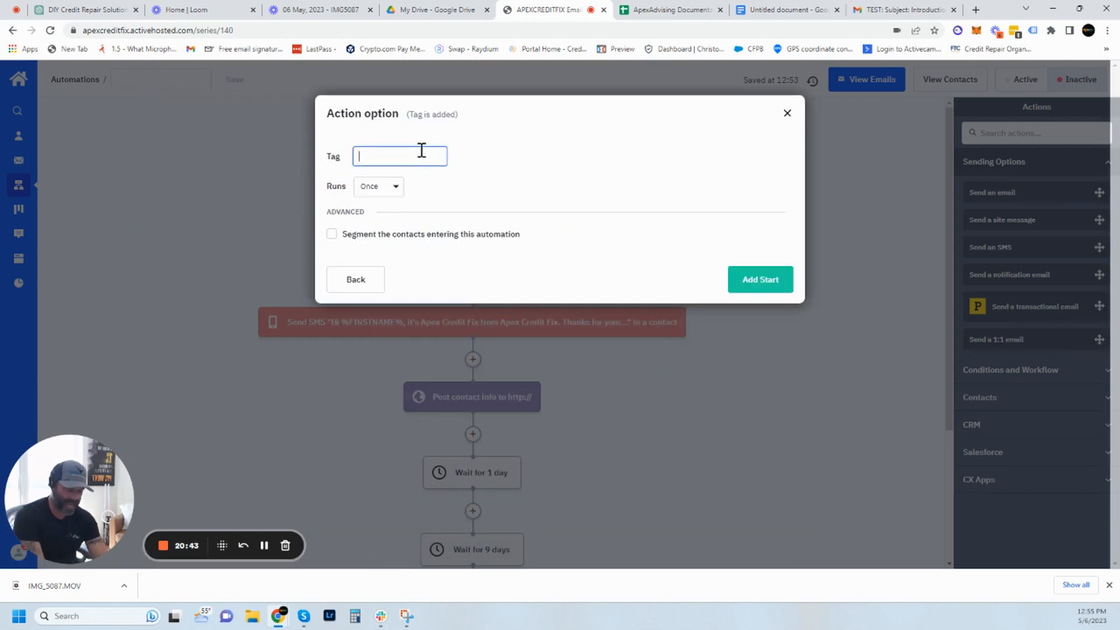
type("acf")
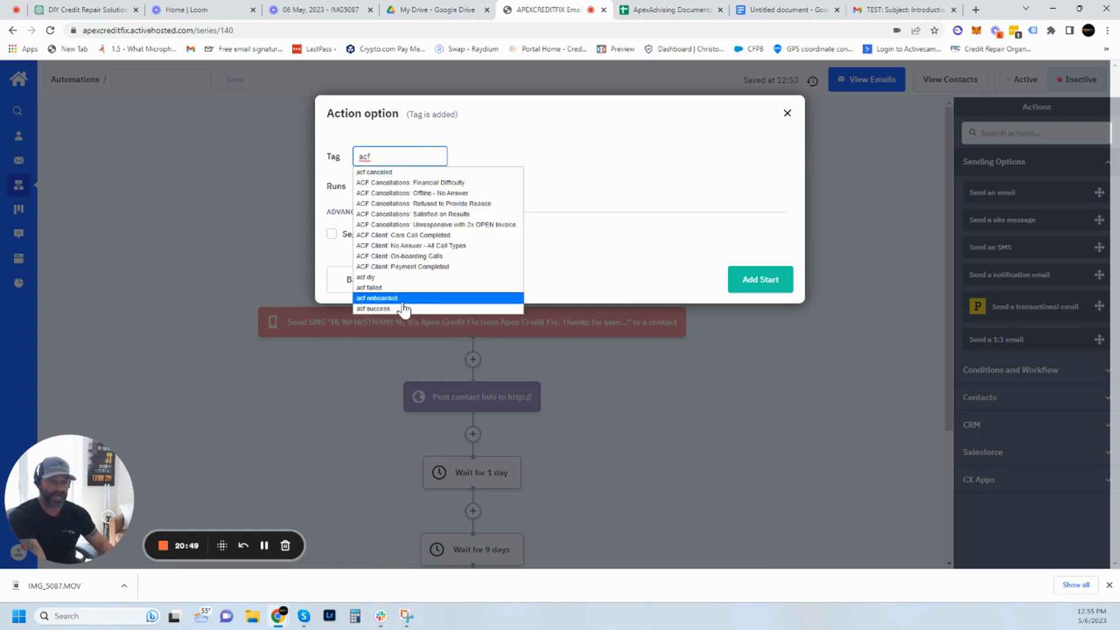
double_click(430, 155)
key("BackSpace")
type("on")
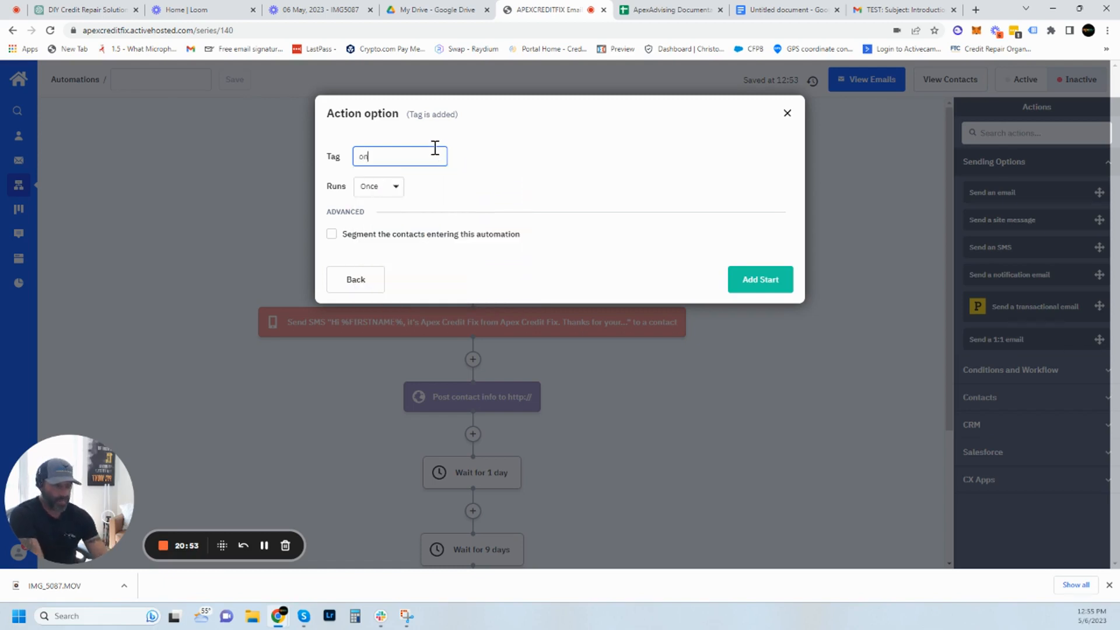
Set the start trigger's tag to the existing "pressed next" tag
double_click(401, 155)
type("press")
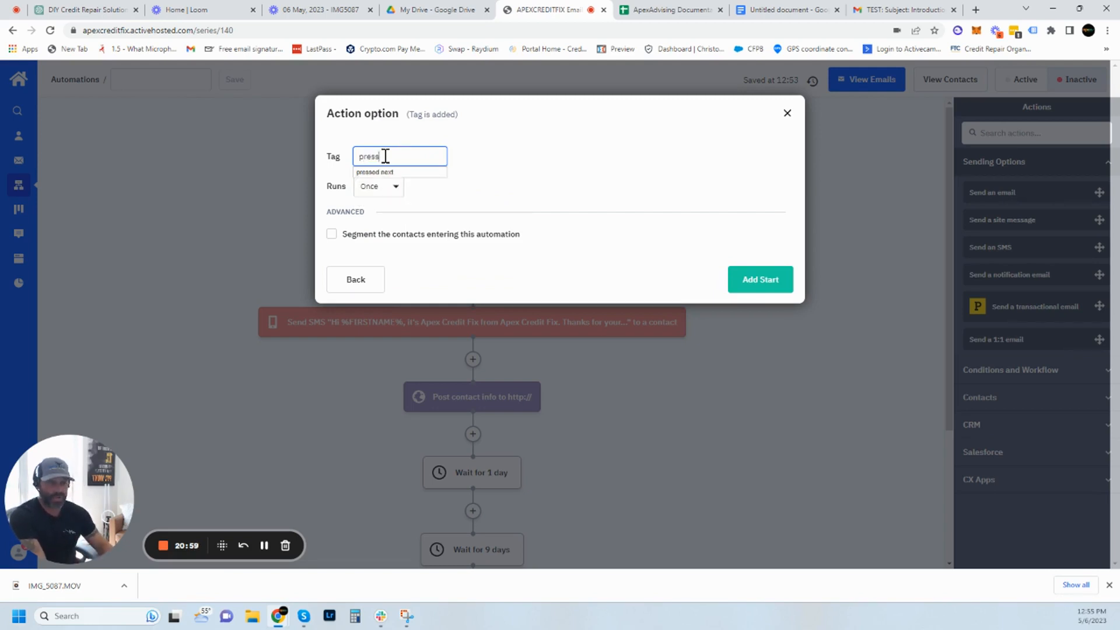
left_click(388, 174)
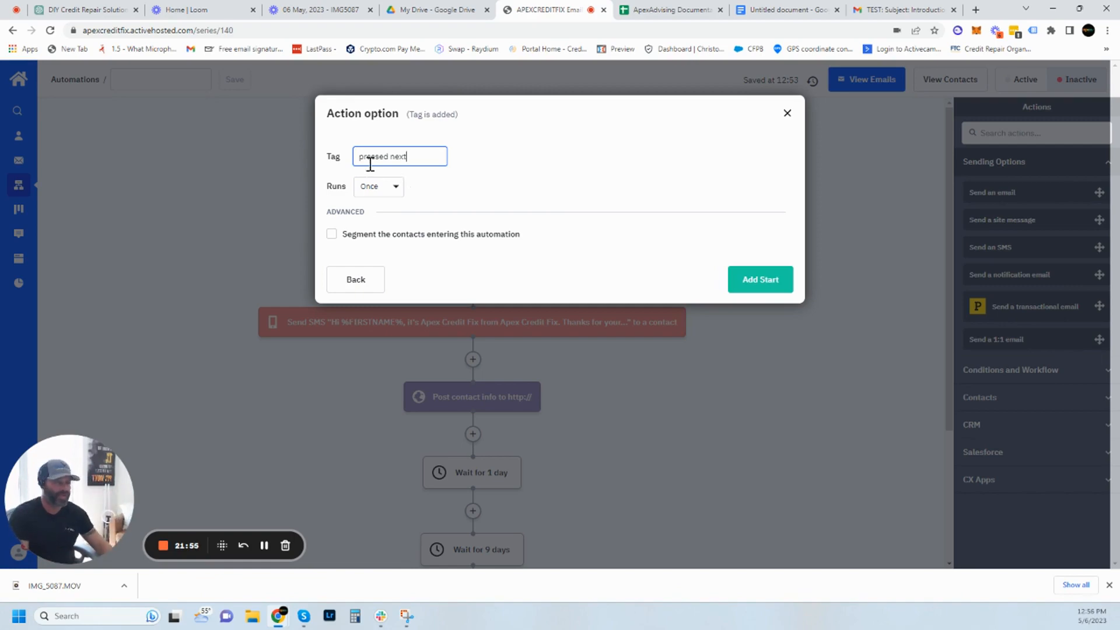
Switch to the Loom page showing the "06 May, 2023 - IMG5087" video
left_click(322, 10)
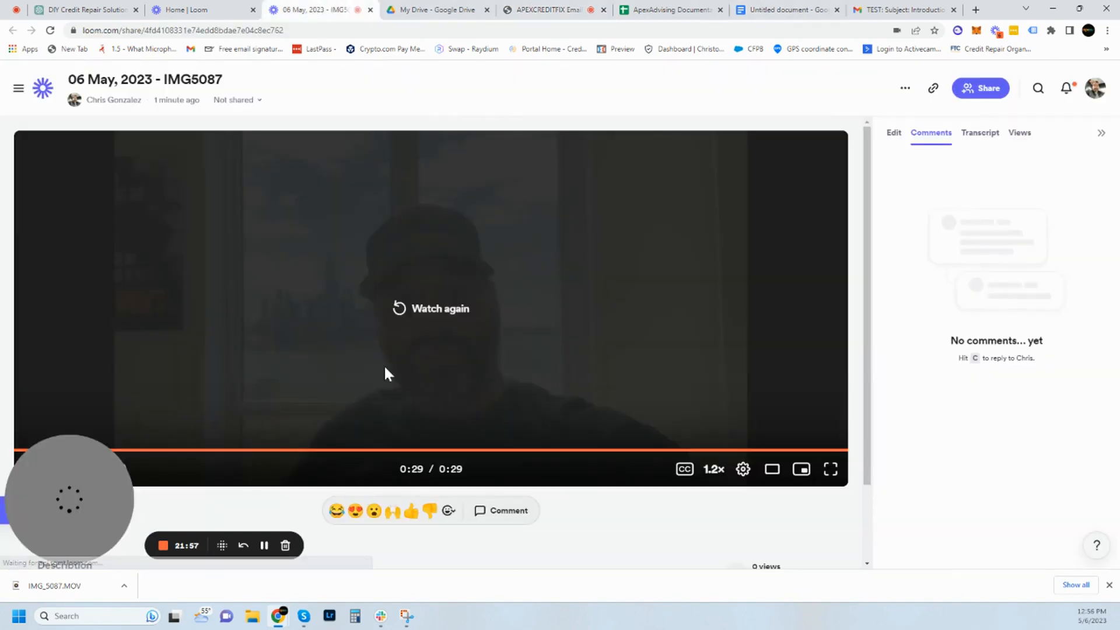